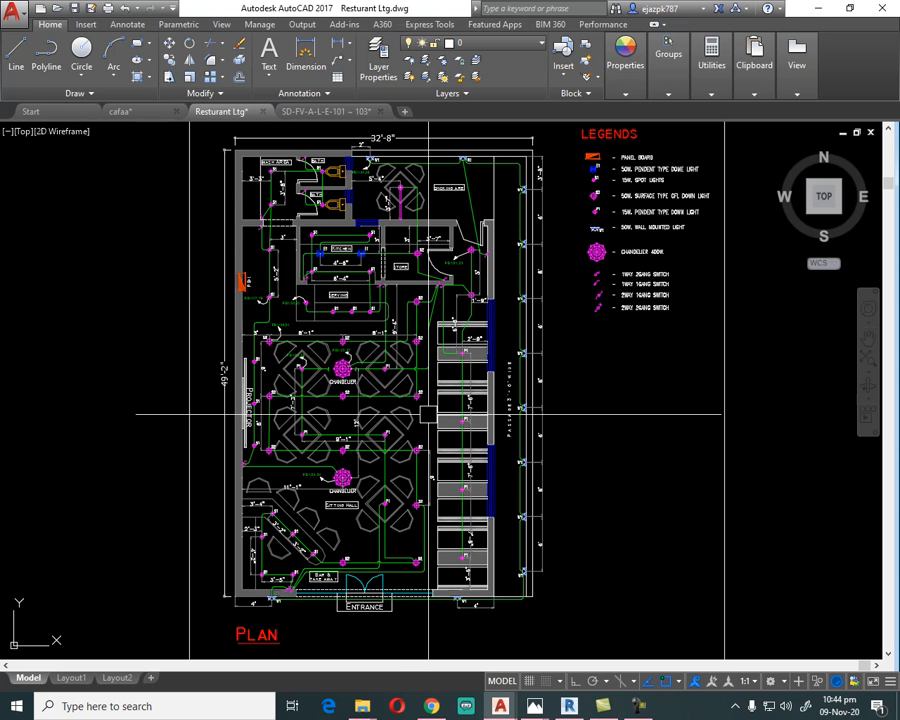
Inspect the four S1 spot lights in the wash area and the two baths by selecting them, then clear the selection.
{"action": "middle_click_drag", "start_coordinate": [330, 227], "coordinate": [366, 364]}
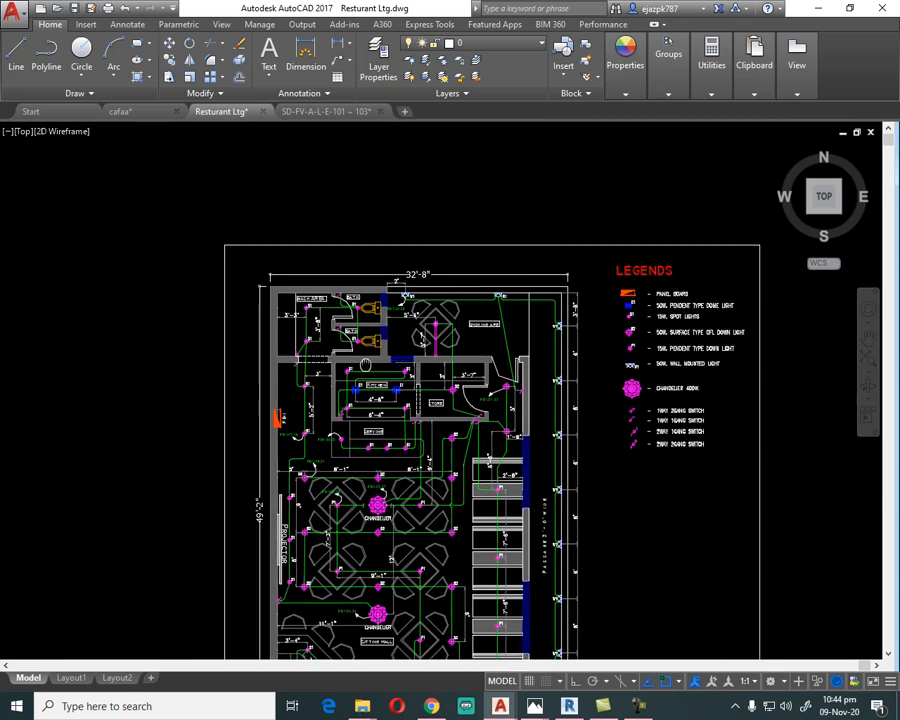
{"action": "scroll", "coordinate": [376, 317], "scroll_direction": "up", "scroll_amount": 7}
{"action": "scroll", "coordinate": [289, 321], "scroll_direction": "up", "scroll_amount": 5}
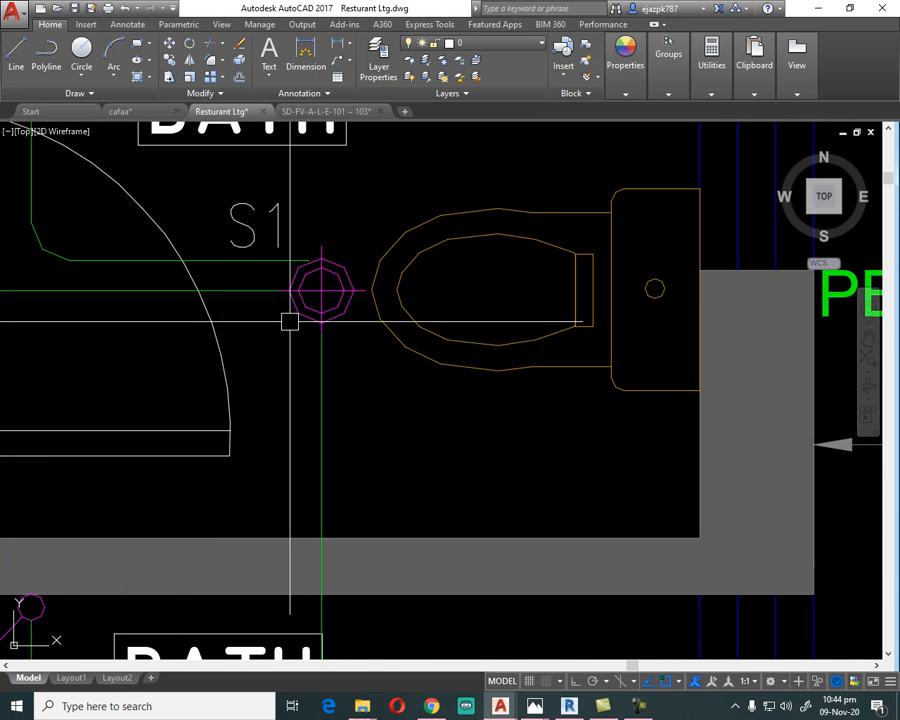
{"action": "scroll", "coordinate": [316, 289], "scroll_direction": "down", "scroll_amount": 3}
{"action": "left_click", "coordinate": [316, 290]}
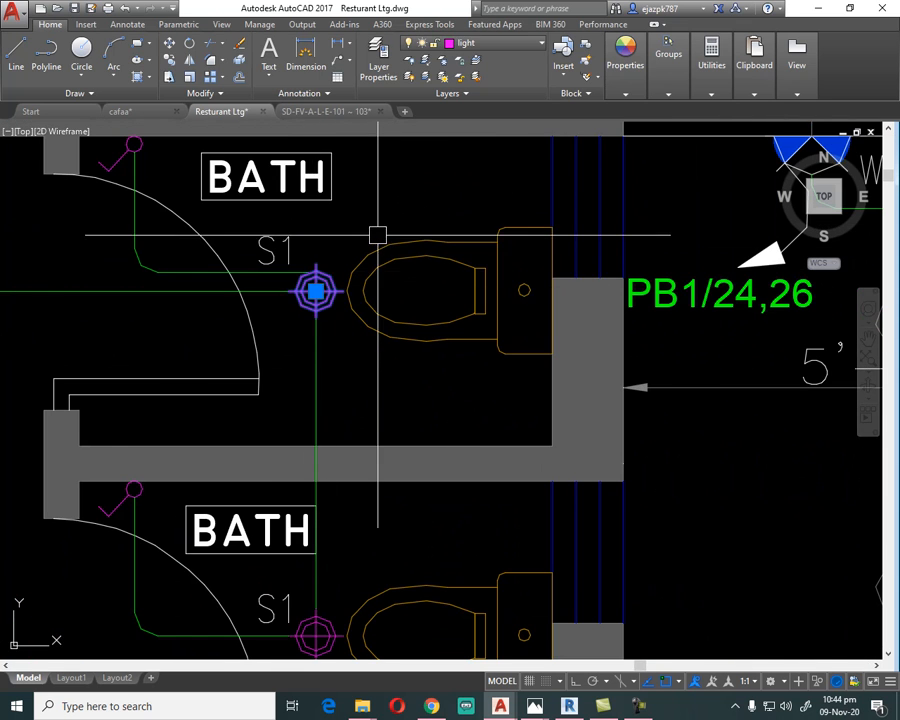
{"action": "scroll", "coordinate": [377, 235], "scroll_direction": "down", "scroll_amount": 4}
{"action": "scroll", "coordinate": [352, 396], "scroll_direction": "up", "scroll_amount": 4}
{"action": "left_click", "coordinate": [356, 379]}
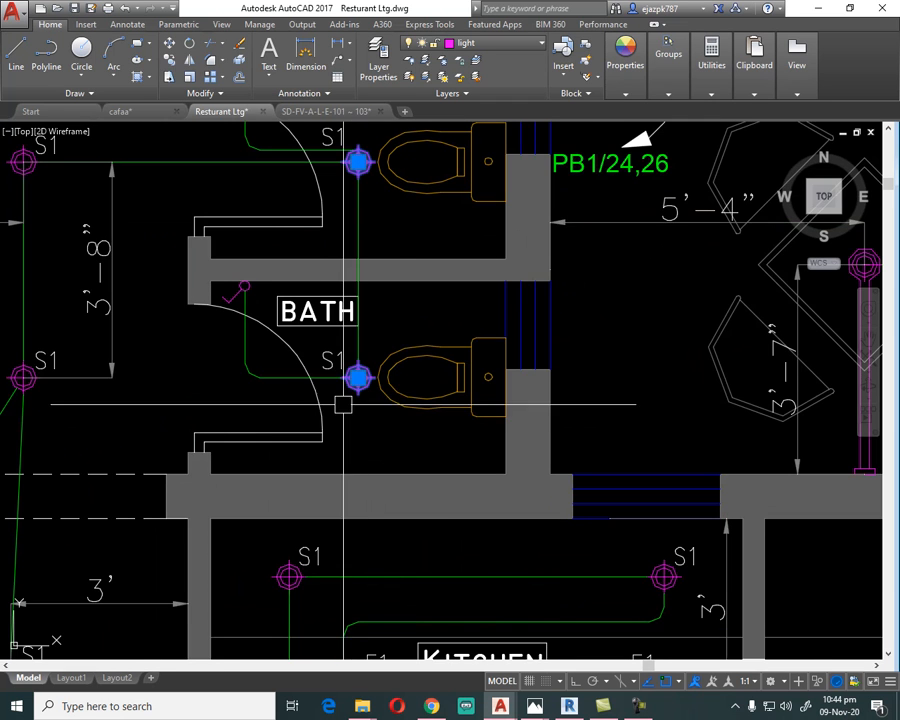
{"action": "middle_click_drag", "start_coordinate": [127, 374], "coordinate": [304, 479]}
{"action": "left_click", "coordinate": [217, 280]}
{"action": "left_click", "coordinate": [200, 480]}
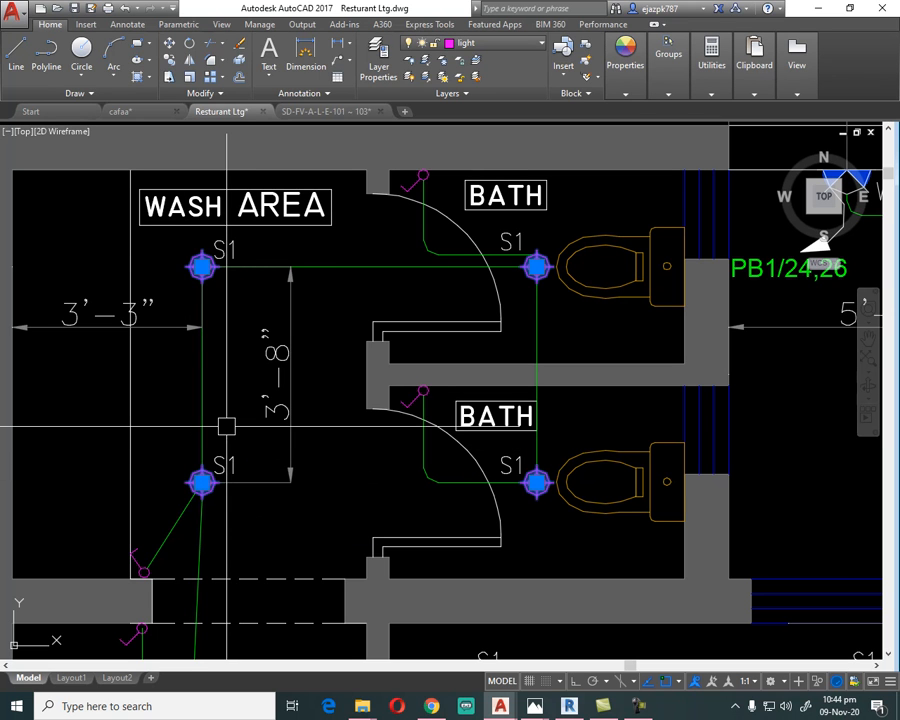
{"action": "key", "text": "Escape"}
Examine the light fixtures and wiring in the kitchen, store and serving areas in relation to the whole plan.
{"action": "scroll", "coordinate": [344, 340], "scroll_direction": "down", "scroll_amount": 2}
{"action": "middle_click_drag", "start_coordinate": [428, 569], "coordinate": [231, 249]}
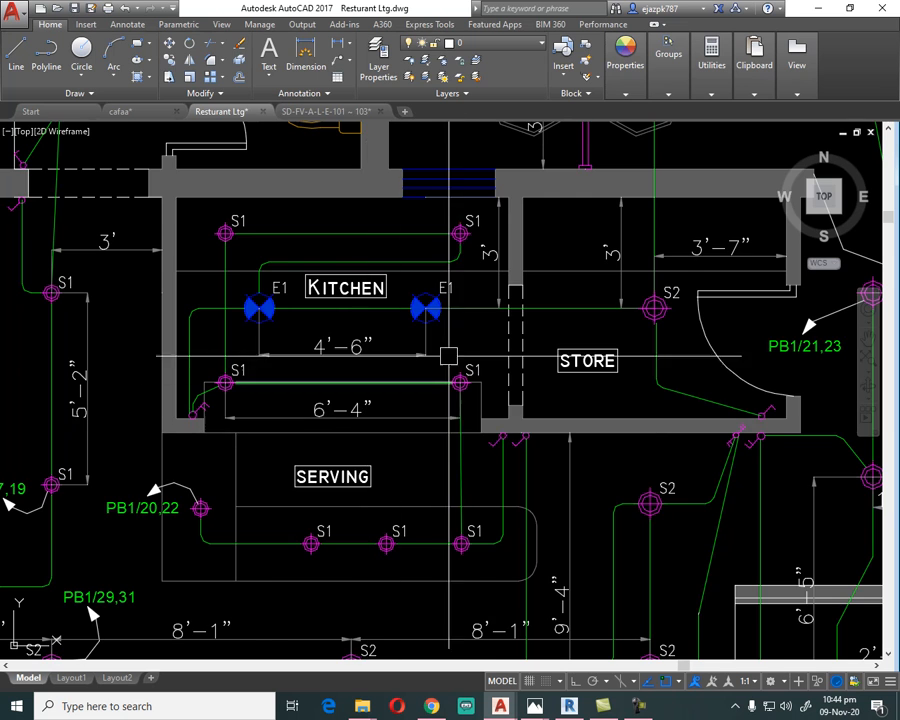
{"action": "scroll", "coordinate": [445, 330], "scroll_direction": "down", "scroll_amount": 2}
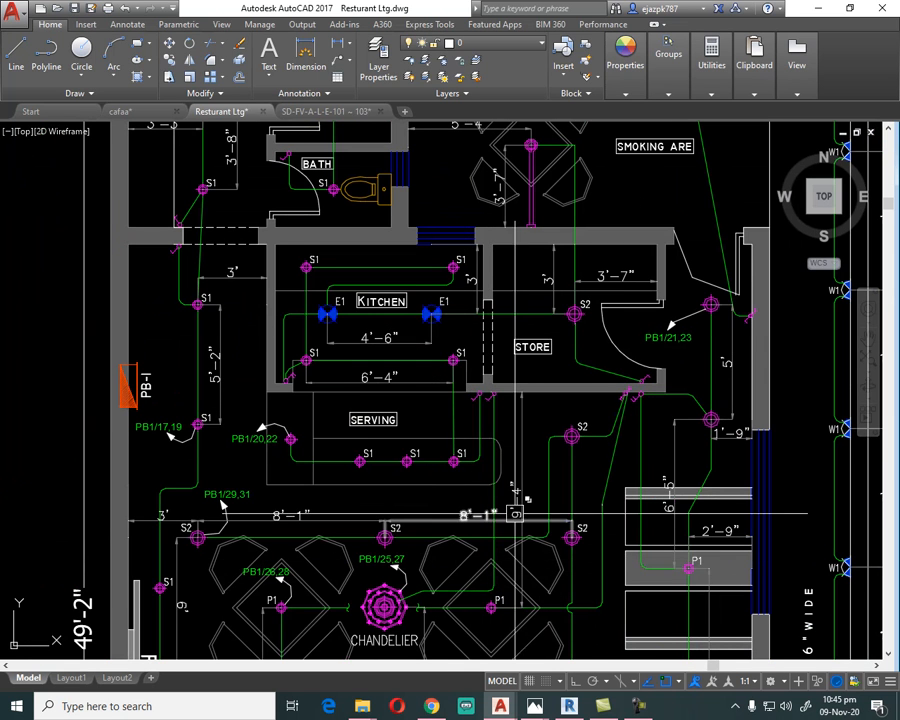
{"action": "scroll", "coordinate": [365, 400], "scroll_direction": "down", "scroll_amount": 2}
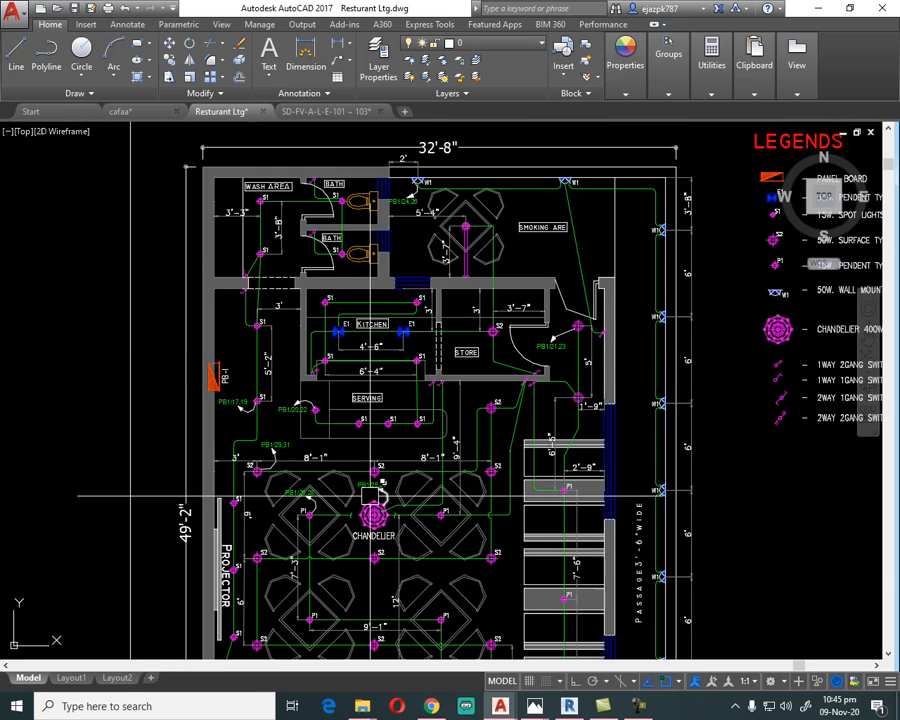
{"action": "scroll", "coordinate": [358, 328], "scroll_direction": "down", "scroll_amount": 2}
{"action": "mouse_move", "coordinate": [444, 534]}
{"action": "middle_mouse_down"}
{"action": "mouse_move", "coordinate": [384, 424]}
{"action": "mouse_move", "coordinate": [401, 490]}
{"action": "mouse_move", "coordinate": [412, 466]}
{"action": "middle_mouse_up"}
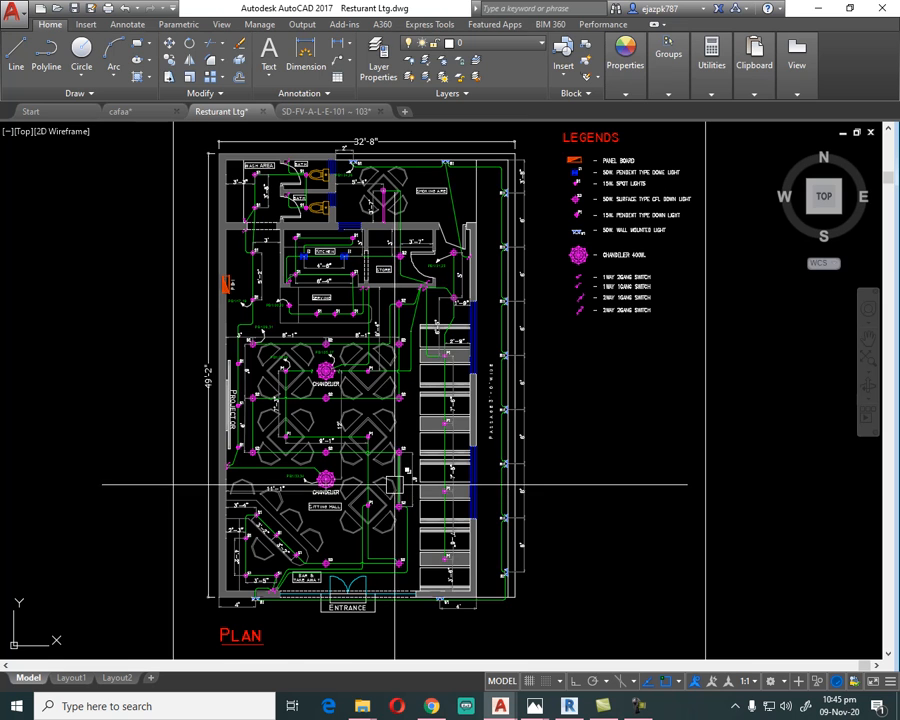
Examine panel board PB-I and the circuit labels near it on the lighting plan.
{"action": "scroll", "coordinate": [229, 289], "scroll_direction": "up", "scroll_amount": 8}
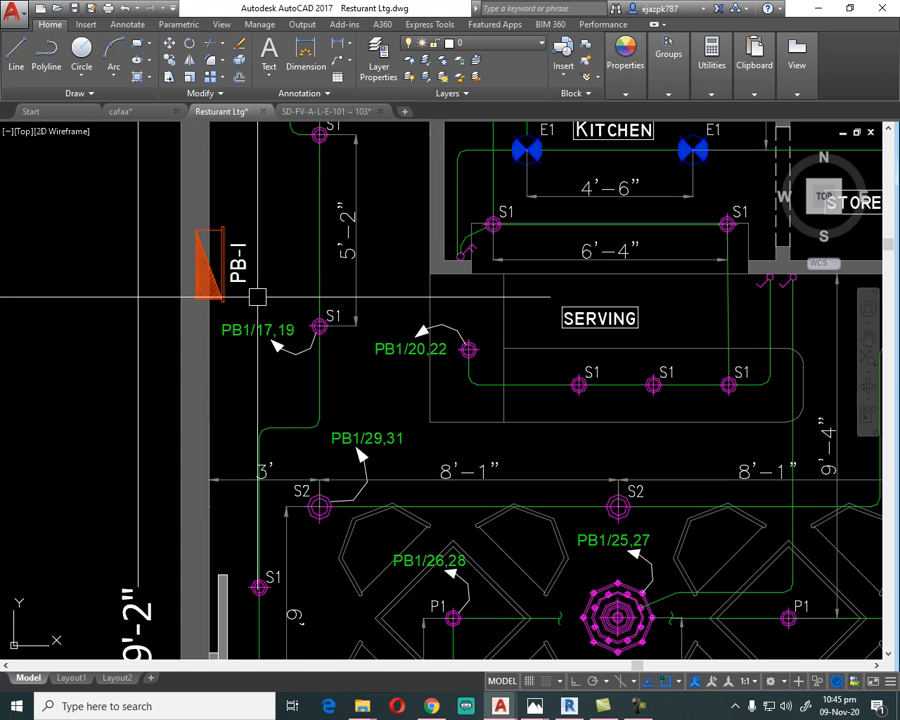
{"action": "scroll", "coordinate": [252, 295], "scroll_direction": "down", "scroll_amount": 8}
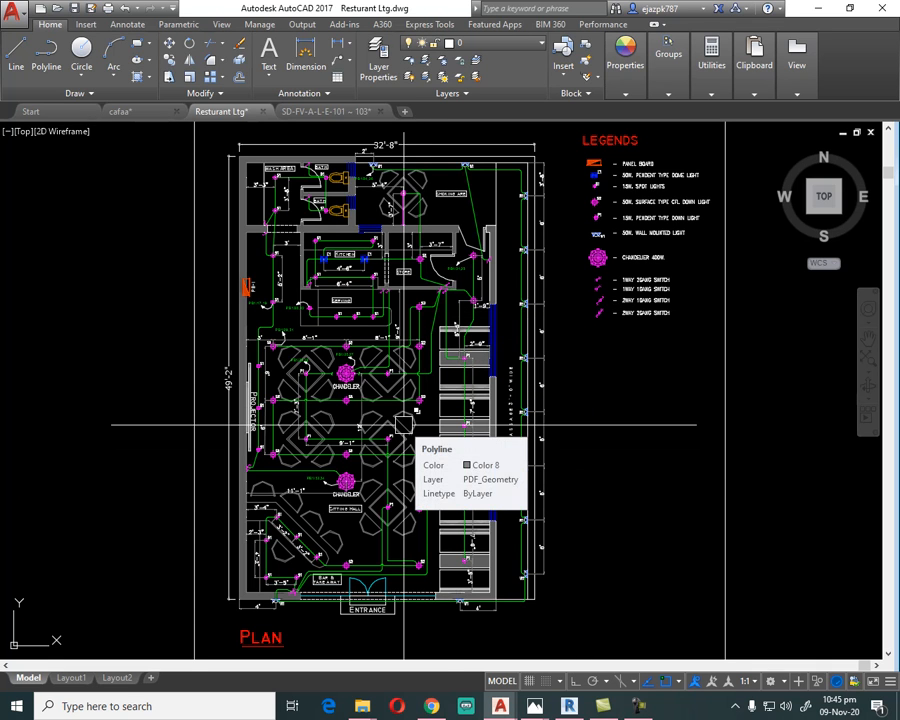
{"action": "scroll", "coordinate": [243, 265], "scroll_direction": "up", "scroll_amount": 4}
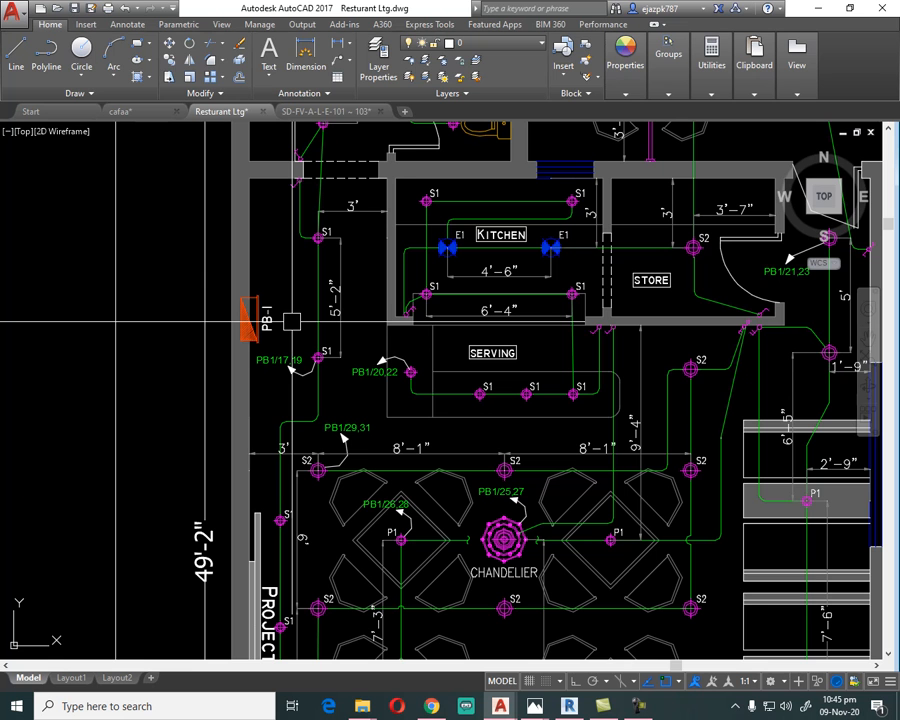
{"action": "middle_click_drag", "start_coordinate": [291, 321], "coordinate": [149, 438]}
{"action": "scroll", "coordinate": [138, 374], "scroll_direction": "down", "scroll_amount": 2}
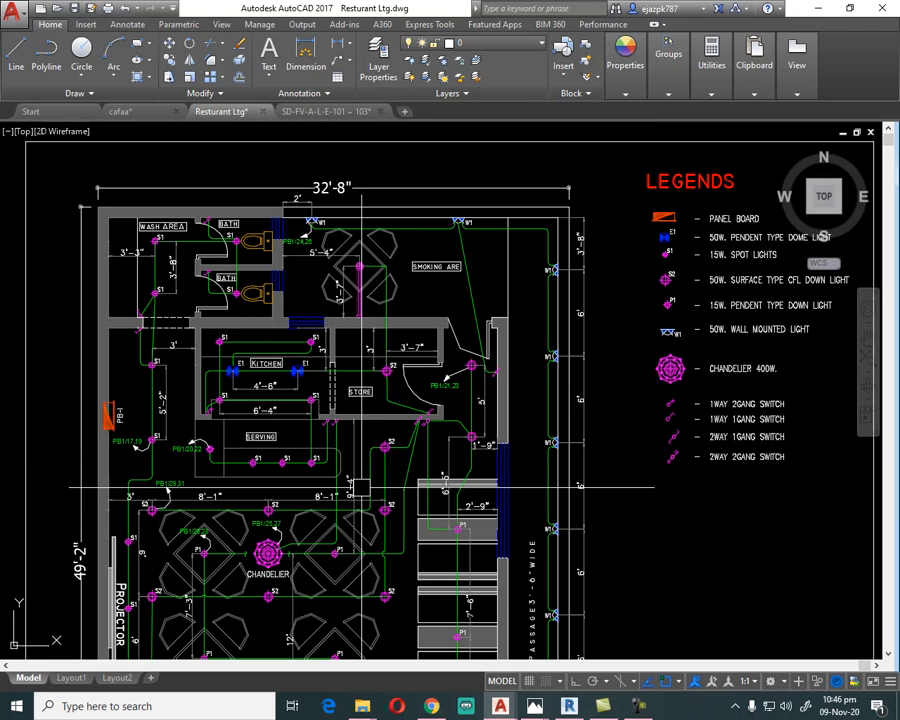
Review the legend's panel board, light fixture and chandelier symbols, including the 1-way and 2-way switch types.
{"action": "middle_click_drag", "start_coordinate": [604, 388], "coordinate": [391, 409]}
{"action": "scroll", "coordinate": [486, 280], "scroll_direction": "up", "scroll_amount": 4}
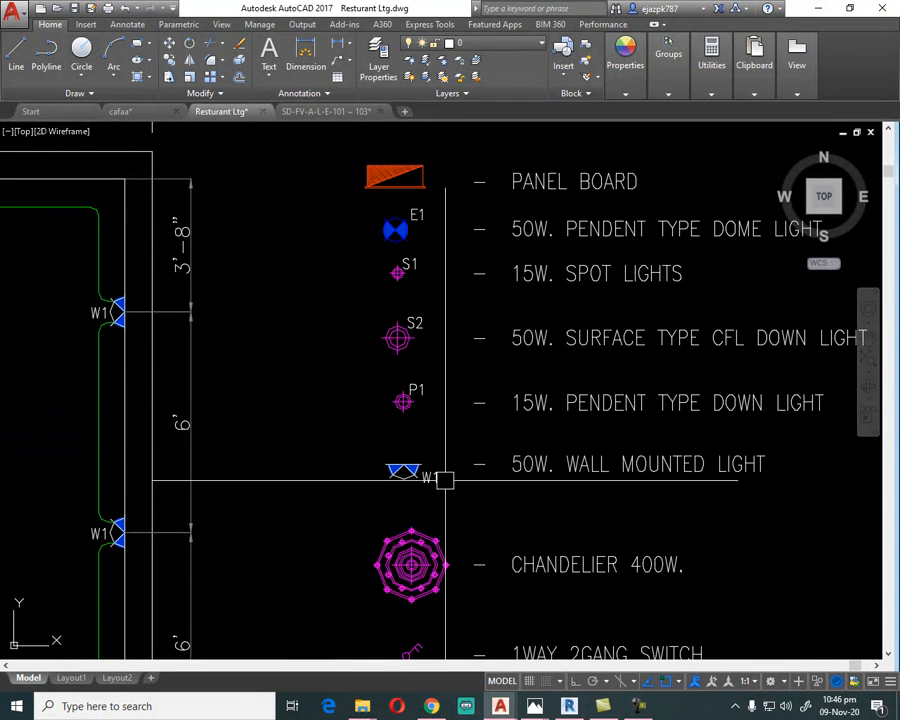
{"action": "mouse_move", "coordinate": [698, 526]}
{"action": "middle_mouse_down"}
{"action": "mouse_move", "coordinate": [522, 541]}
{"action": "mouse_move", "coordinate": [472, 502]}
{"action": "middle_mouse_up"}
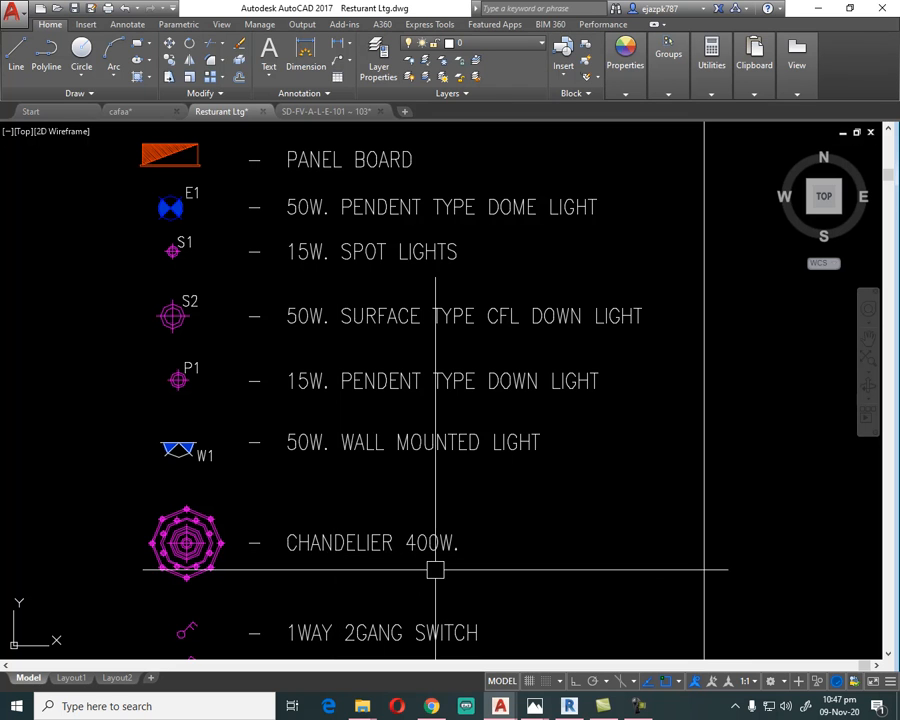
{"action": "scroll", "coordinate": [435, 560], "scroll_direction": "down", "scroll_amount": 4}
{"action": "scroll", "coordinate": [436, 315], "scroll_direction": "up", "scroll_amount": 6}
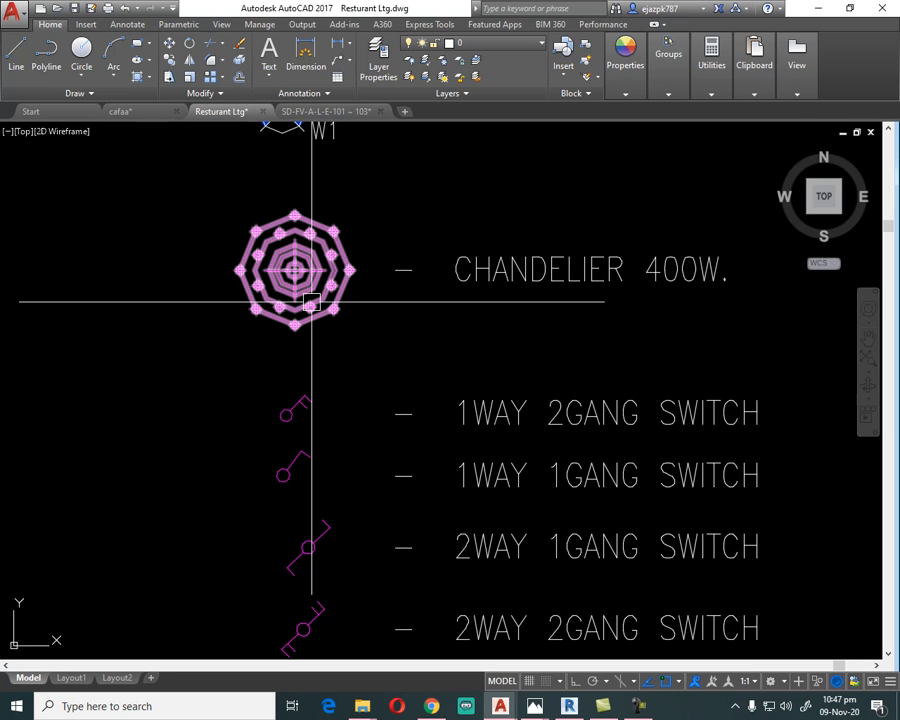
{"action": "scroll", "coordinate": [310, 333], "scroll_direction": "down", "scroll_amount": 2}
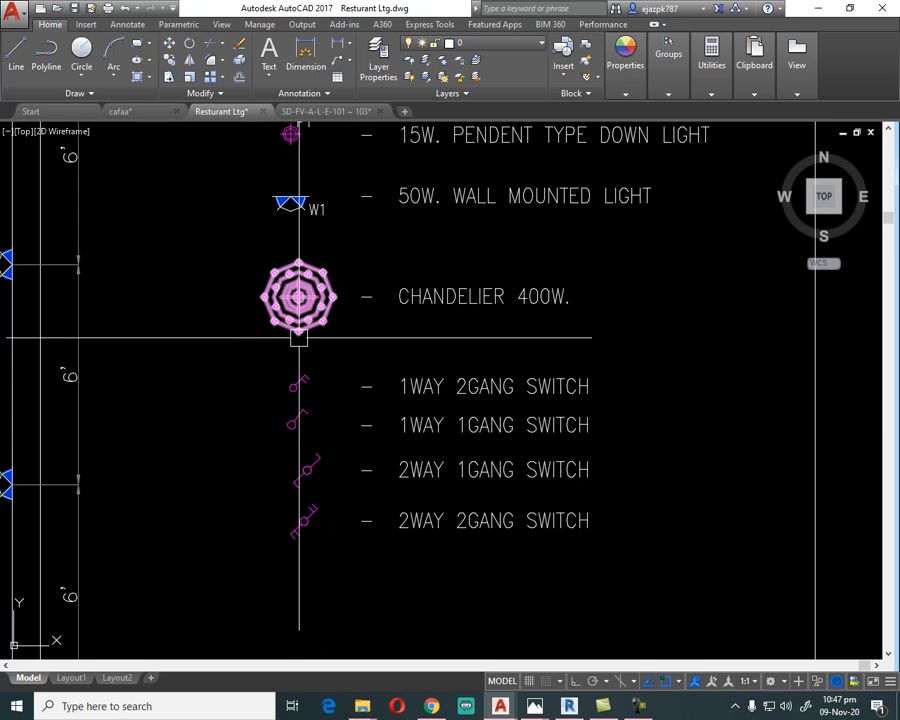
{"action": "scroll", "coordinate": [313, 405], "scroll_direction": "up", "scroll_amount": 2}
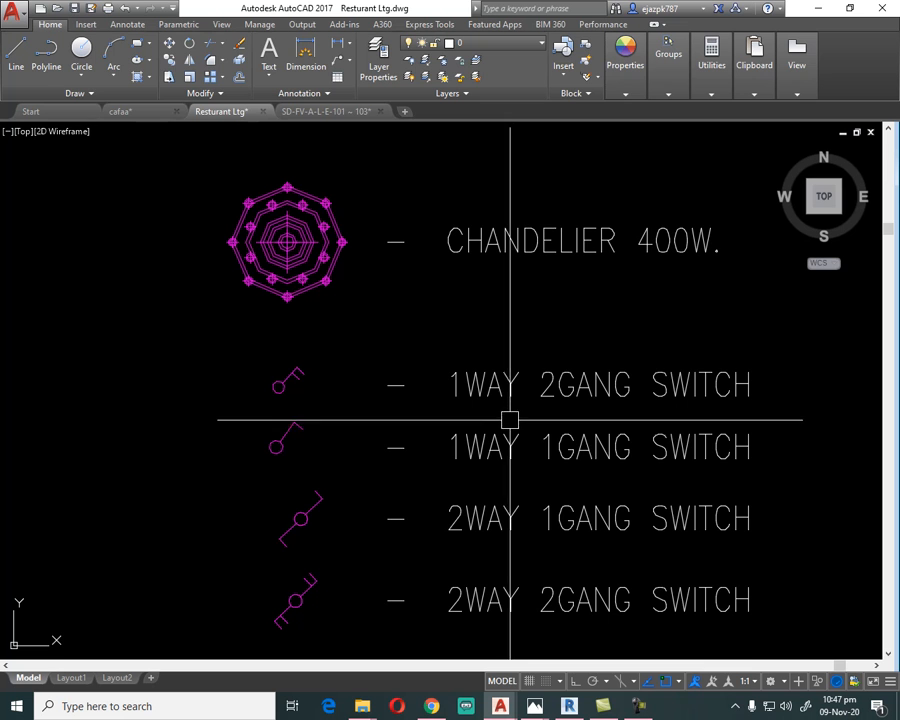
{"action": "mouse_move", "coordinate": [572, 502]}
{"action": "middle_mouse_down"}
{"action": "mouse_move", "coordinate": [470, 368]}
{"action": "mouse_move", "coordinate": [480, 358]}
{"action": "middle_mouse_up"}
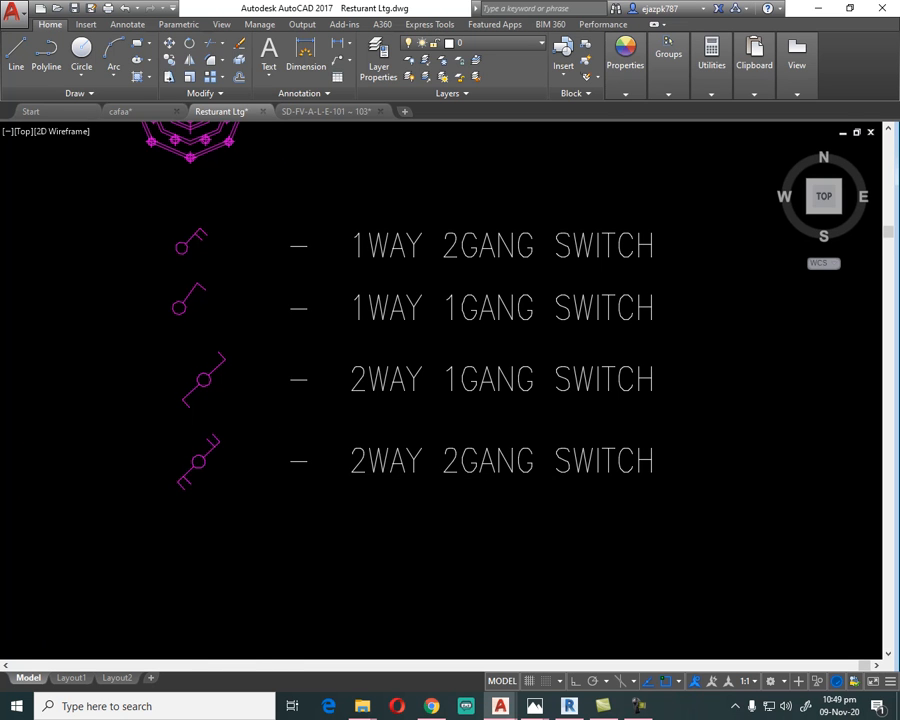
Examine the lighting circuits from the wash area and baths down to panel board PB-I and the serving area.
{"action": "scroll", "coordinate": [400, 370], "scroll_direction": "down", "scroll_amount": 6}
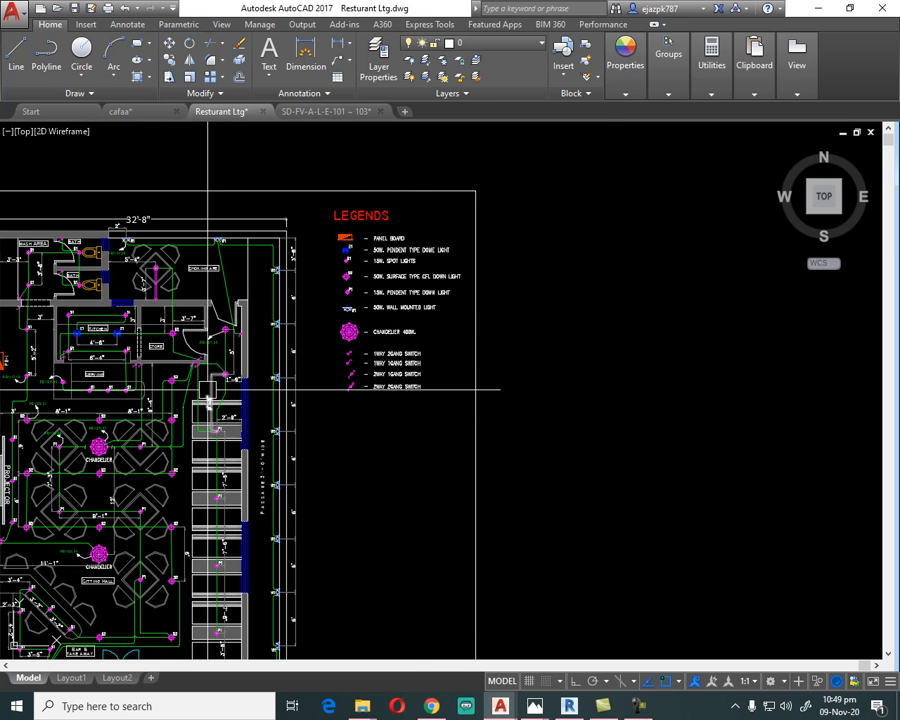
{"action": "scroll", "coordinate": [293, 468], "scroll_direction": "down", "scroll_amount": 3}
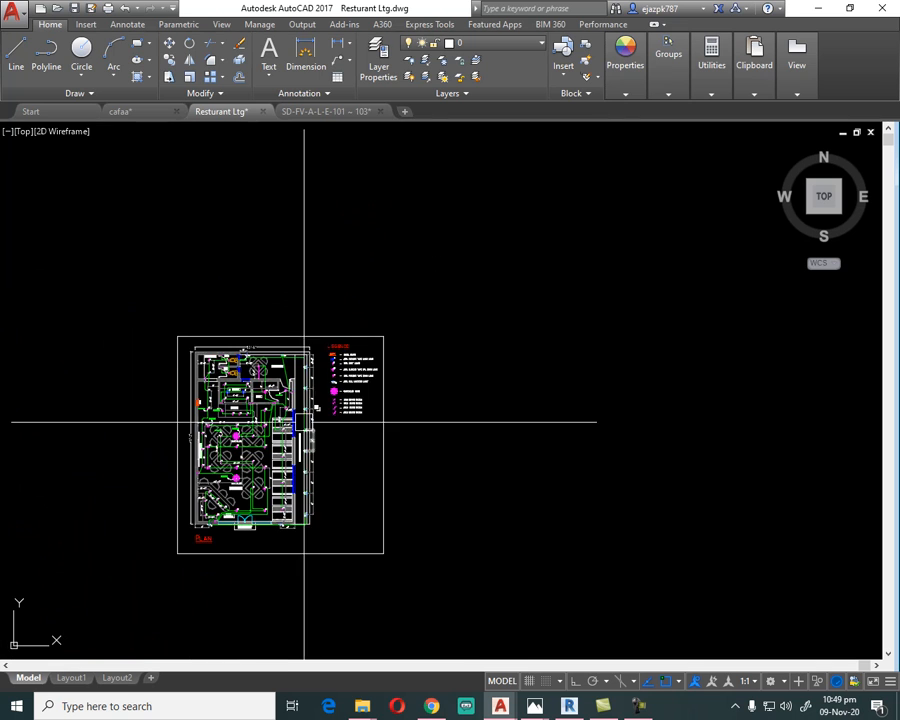
{"action": "scroll", "coordinate": [167, 386], "scroll_direction": "up", "scroll_amount": 6}
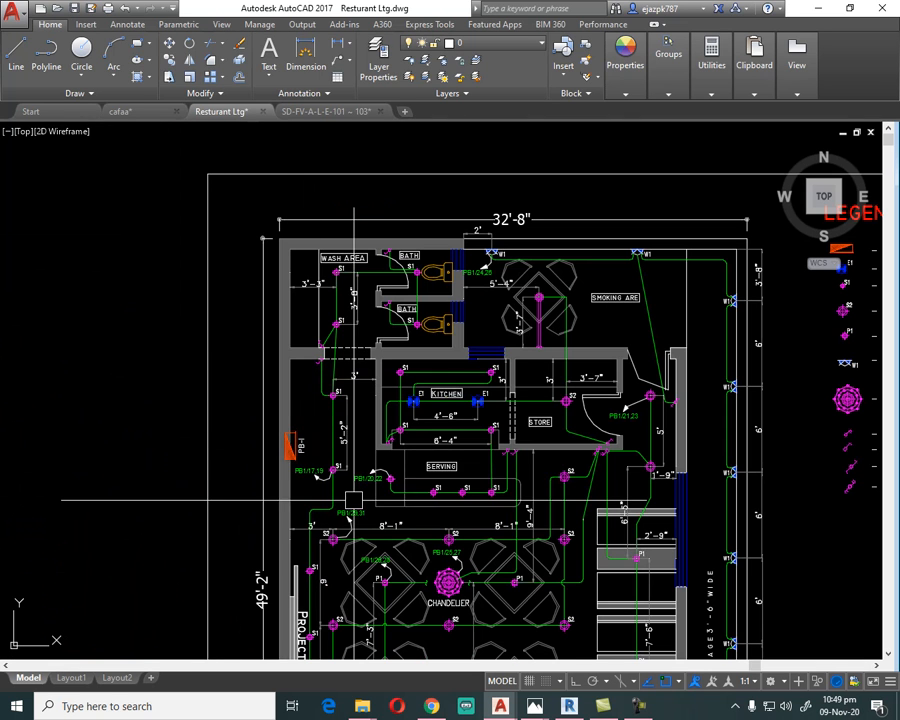
{"action": "scroll", "coordinate": [345, 332], "scroll_direction": "up", "scroll_amount": 4}
{"action": "middle_click_drag", "start_coordinate": [376, 302], "coordinate": [267, 414]}
{"action": "scroll", "coordinate": [316, 255], "scroll_direction": "down", "scroll_amount": 2}
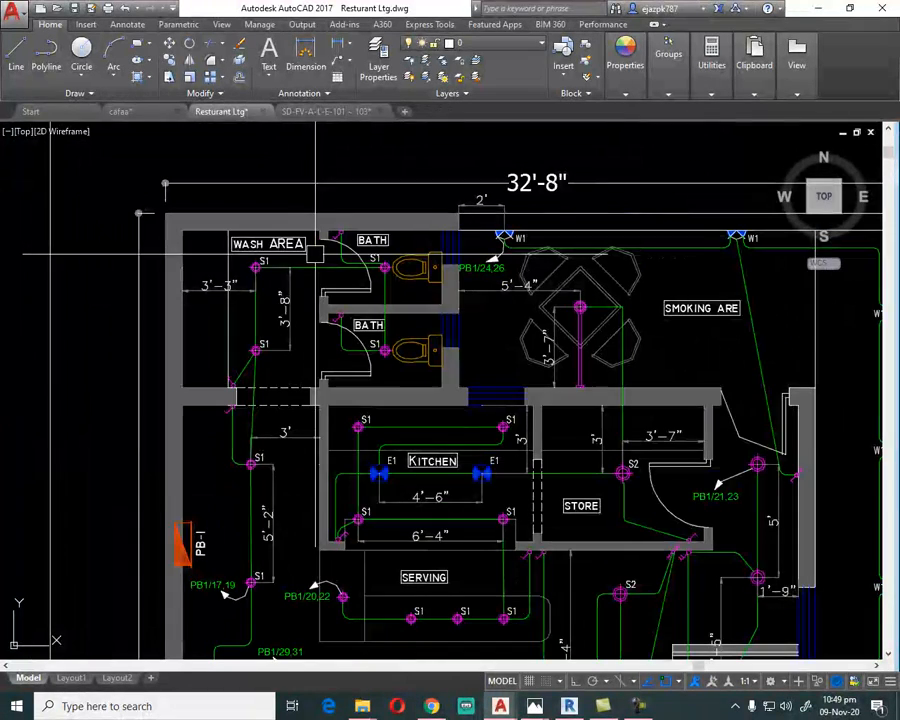
{"action": "middle_click_drag", "start_coordinate": [287, 544], "coordinate": [287, 394]}
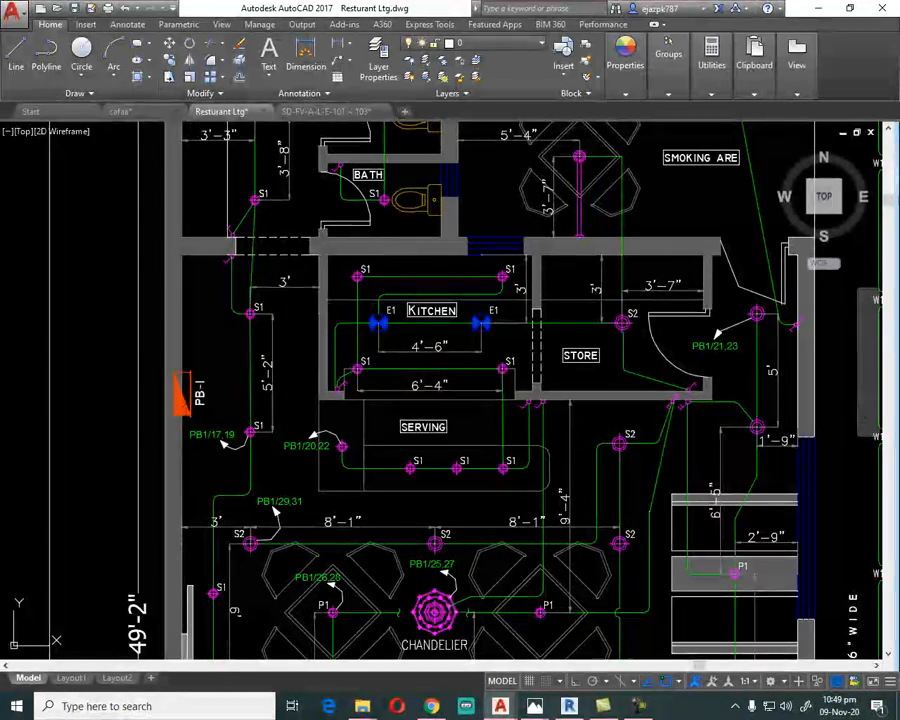
Examine circuit PB1/17,19 and the S1 spot lights it feeds along the projector wall.
{"action": "scroll", "coordinate": [224, 430], "scroll_direction": "up", "scroll_amount": 5}
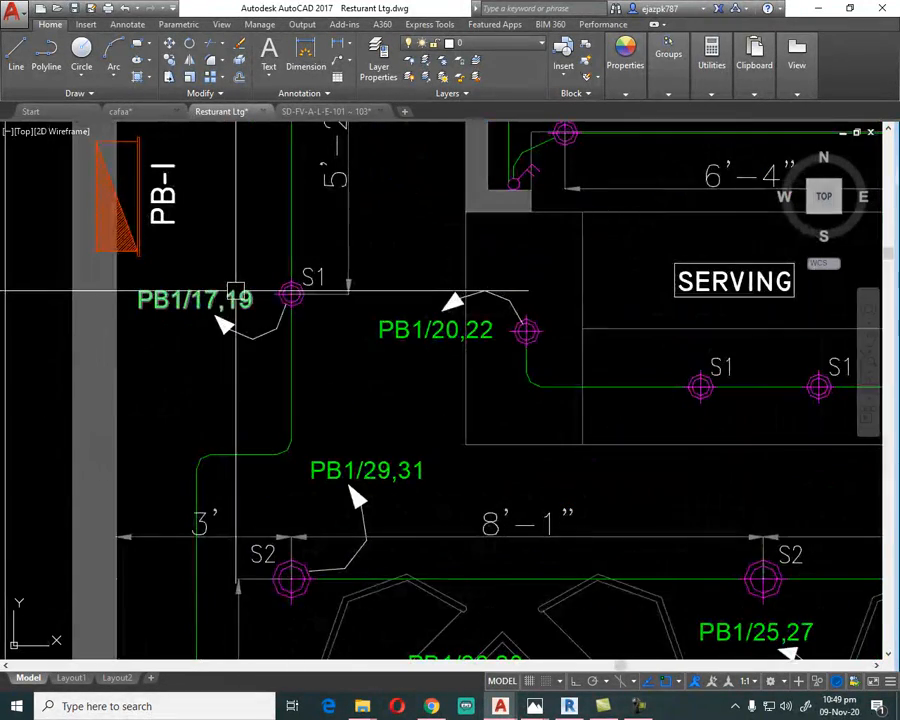
{"action": "scroll", "coordinate": [218, 267], "scroll_direction": "down", "scroll_amount": 2}
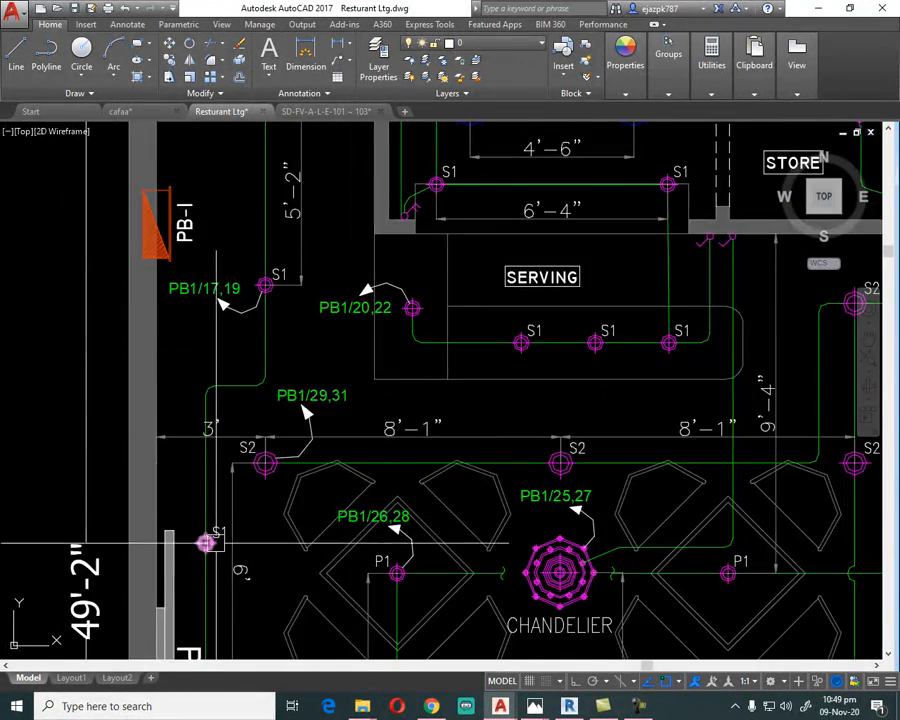
{"action": "scroll", "coordinate": [219, 268], "scroll_direction": "down", "scroll_amount": 3}
{"action": "scroll", "coordinate": [226, 490], "scroll_direction": "up", "scroll_amount": 3}
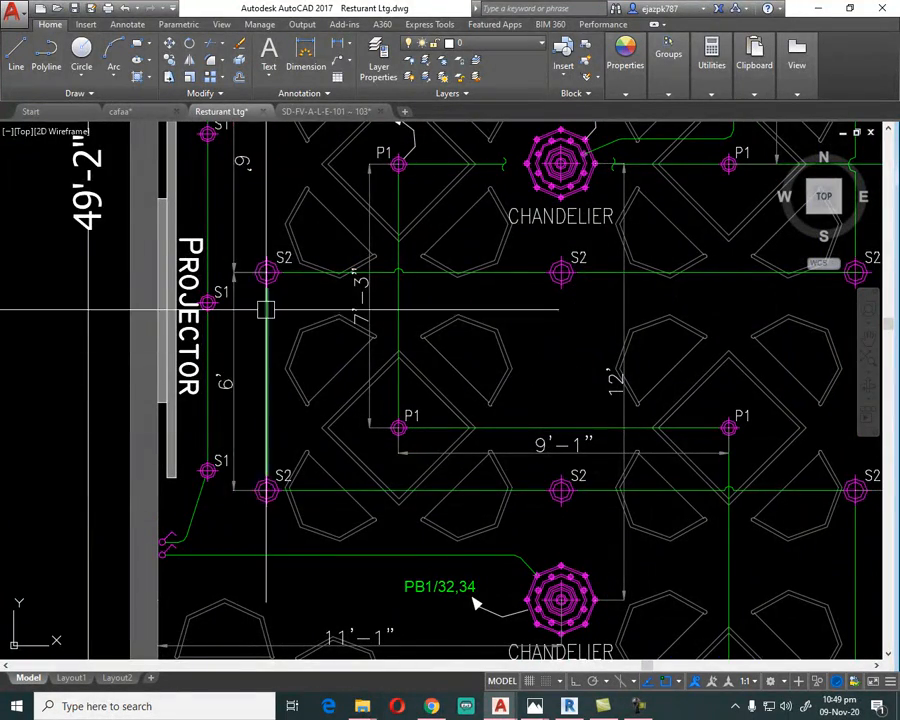
{"action": "scroll", "coordinate": [596, 342], "scroll_direction": "down", "scroll_amount": 1}
{"action": "scroll", "coordinate": [271, 410], "scroll_direction": "down", "scroll_amount": 4}
{"action": "scroll", "coordinate": [468, 320], "scroll_direction": "up", "scroll_amount": 5}
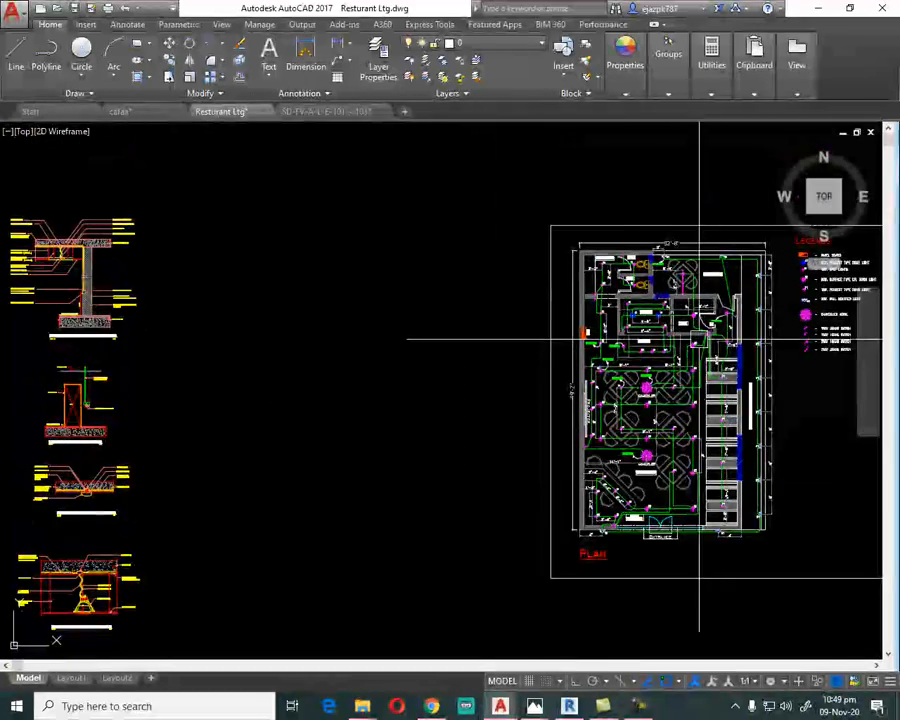
{"action": "scroll", "coordinate": [472, 427], "scroll_direction": "down", "scroll_amount": 2}
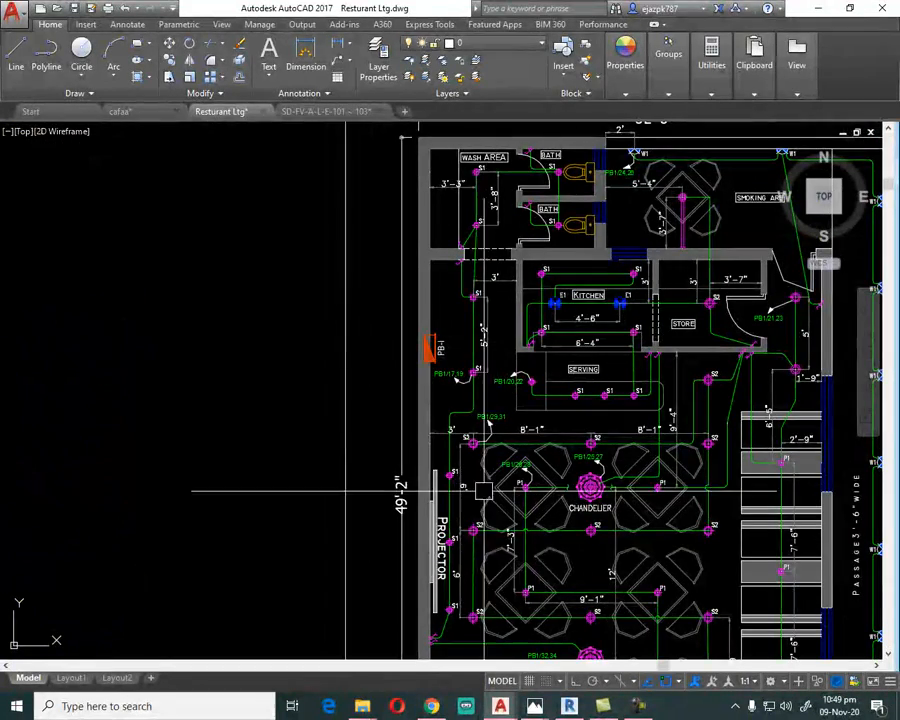
{"action": "scroll", "coordinate": [281, 478], "scroll_direction": "down", "scroll_amount": 2}
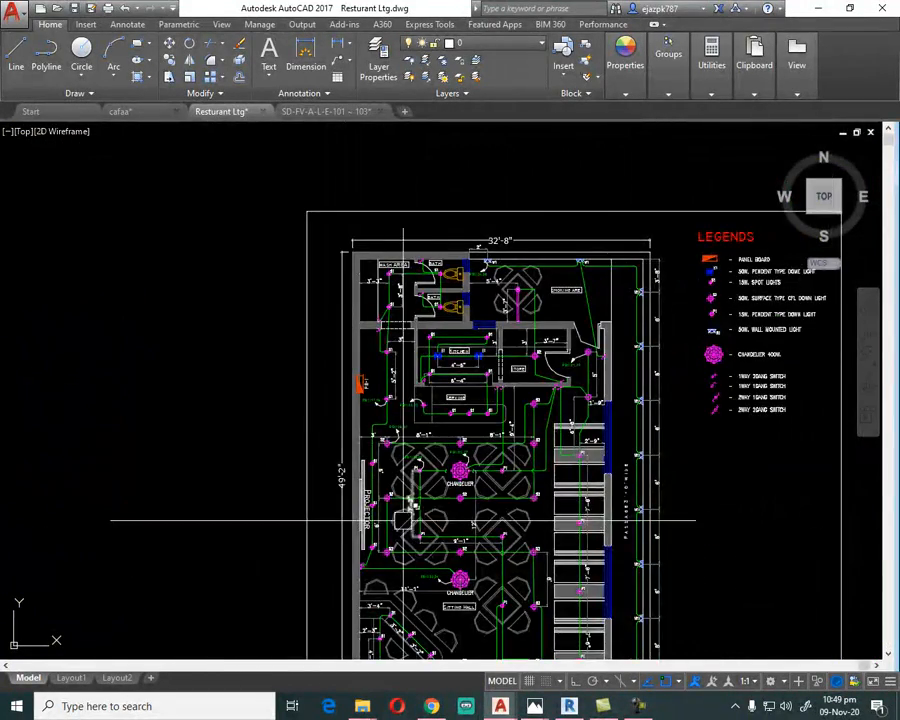
Trace the PB1/17,19 wiring by selecting its connecting lines from the projector-wall S1 lights up to the labelled S1, then deselect them.
{"action": "scroll", "coordinate": [388, 568], "scroll_direction": "up", "scroll_amount": 8}
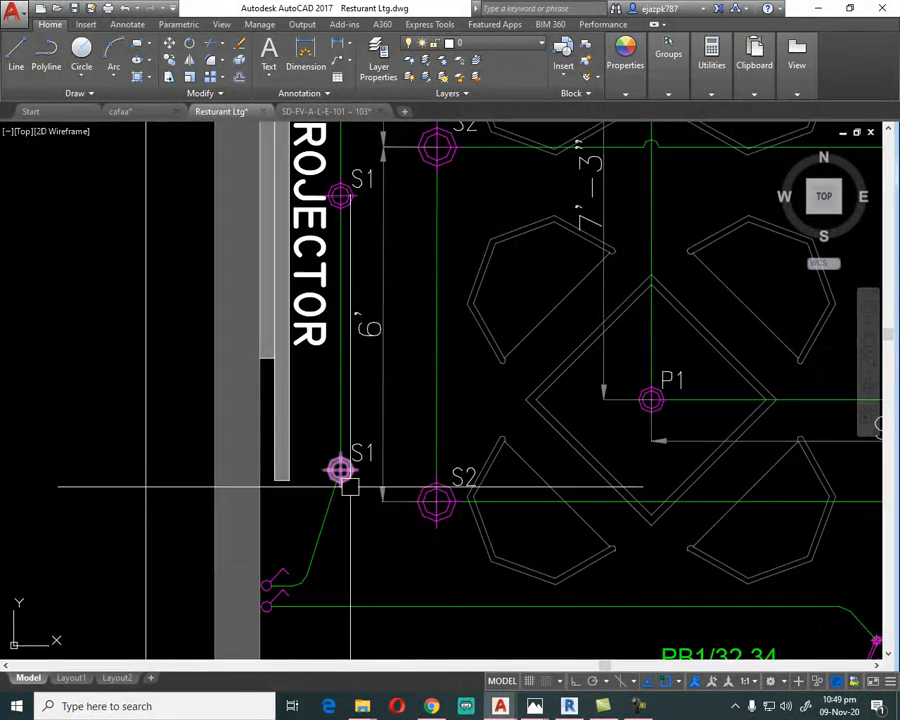
{"action": "left_click", "coordinate": [344, 420]}
{"action": "scroll", "coordinate": [350, 418], "scroll_direction": "down", "scroll_amount": 2}
{"action": "left_click", "coordinate": [341, 255]}
{"action": "scroll", "coordinate": [428, 313], "scroll_direction": "down", "scroll_amount": 5}
{"action": "scroll", "coordinate": [318, 432], "scroll_direction": "up", "scroll_amount": 6}
{"action": "left_click", "coordinate": [318, 432]}
{"action": "left_click", "coordinate": [315, 275]}
{"action": "scroll", "coordinate": [440, 275], "scroll_direction": "up", "scroll_amount": 5}
{"action": "left_click", "coordinate": [330, 306]}
{"action": "left_click", "coordinate": [164, 170]}
{"action": "scroll", "coordinate": [320, 432], "scroll_direction": "down", "scroll_amount": 3}
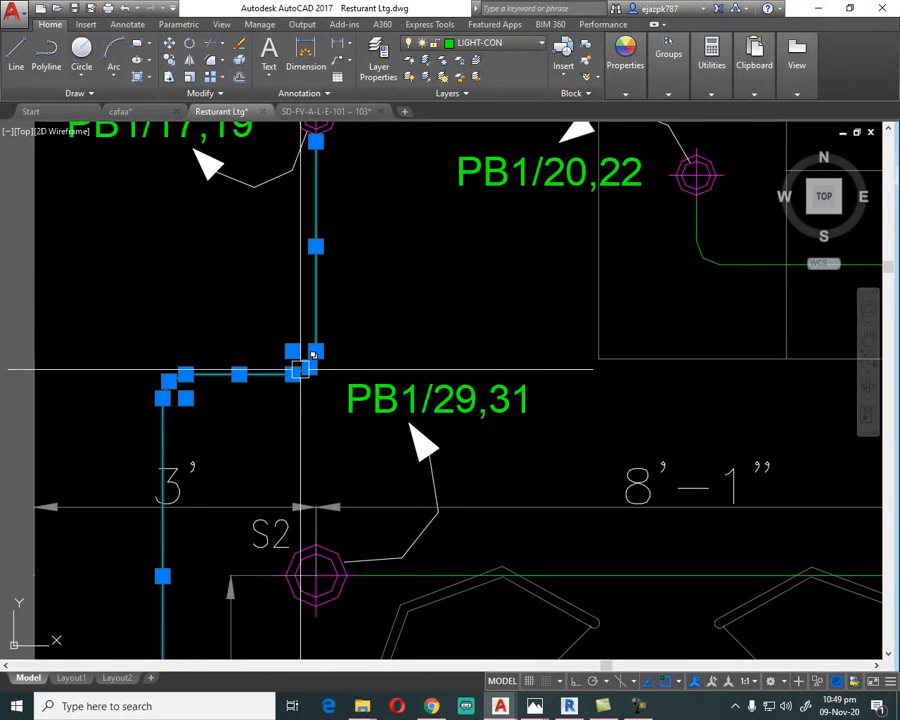
{"action": "scroll", "coordinate": [352, 250], "scroll_direction": "down", "scroll_amount": 2}
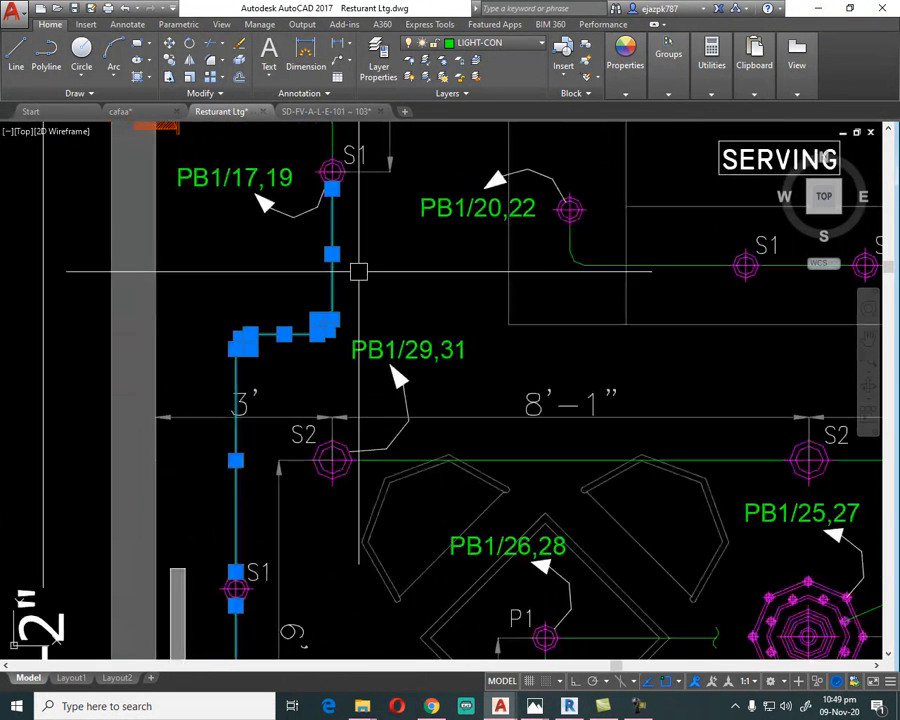
{"action": "key", "text": "Escape"}
{"action": "type", "text": "l"}
{"action": "key", "text": "Return"}
{"action": "scroll", "coordinate": [236, 588], "scroll_direction": "up", "scroll_amount": 4}
{"action": "left_click", "coordinate": [220, 566]}
{"action": "scroll", "coordinate": [238, 536], "scroll_direction": "down", "scroll_amount": 4}
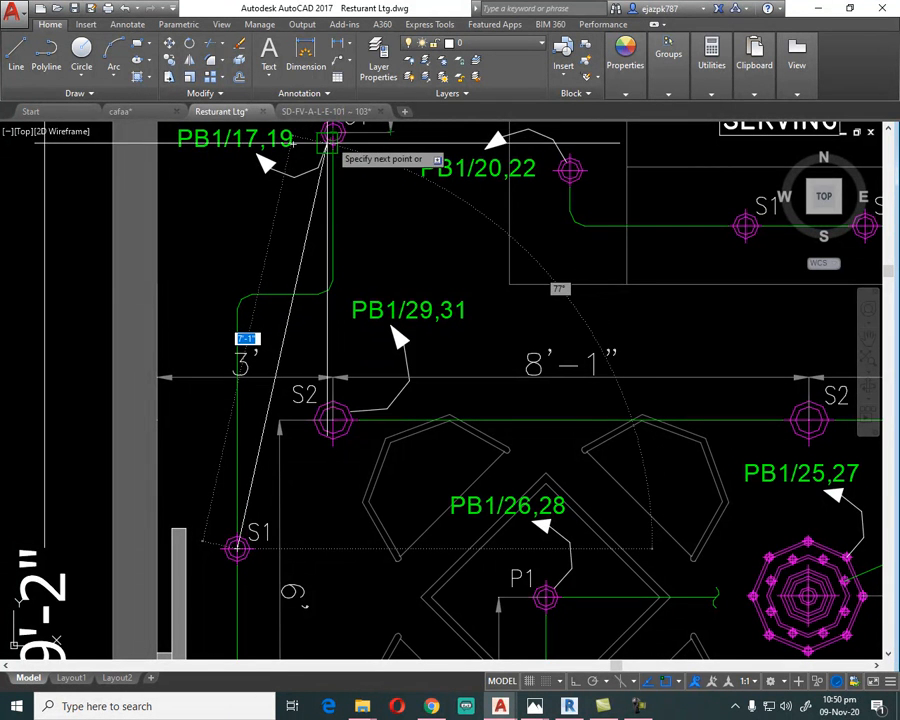
{"action": "key", "text": "Escape"}
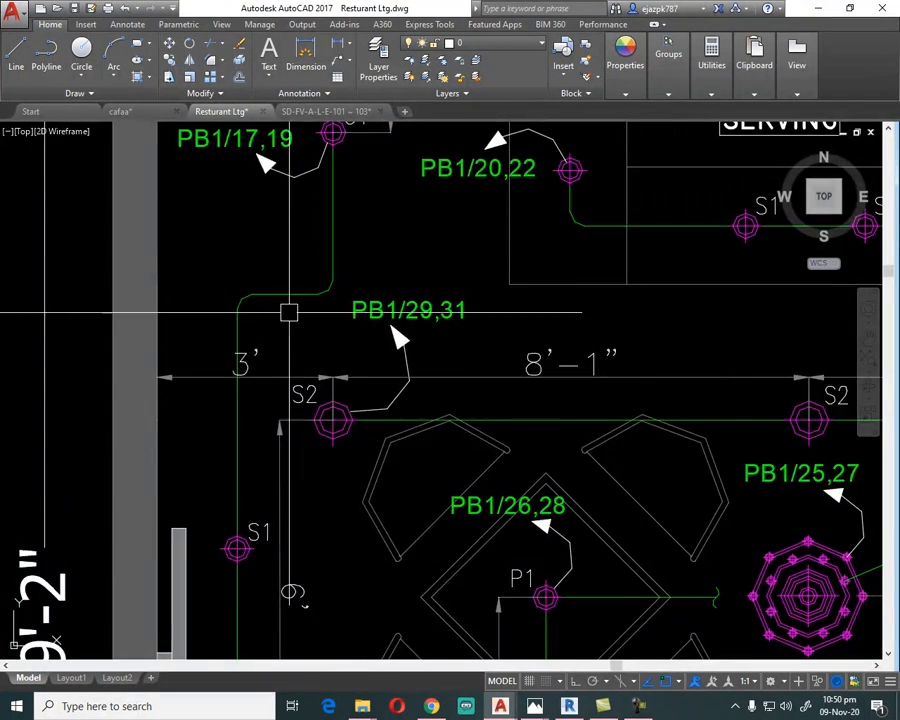
Select the PB1/17,19 wiring lines running from the projector-wall S1 lights up to the S1 labelled PB1/17,19.
{"action": "scroll", "coordinate": [291, 315], "scroll_direction": "down", "scroll_amount": 4}
{"action": "left_click", "coordinate": [268, 442]}
{"action": "left_click", "coordinate": [269, 354]}
{"action": "scroll", "coordinate": [330, 283], "scroll_direction": "up", "scroll_amount": 6}
{"action": "left_click", "coordinate": [228, 417]}
{"action": "left_click", "coordinate": [66, 310]}
{"action": "scroll", "coordinate": [206, 420], "scroll_direction": "down", "scroll_amount": 6}
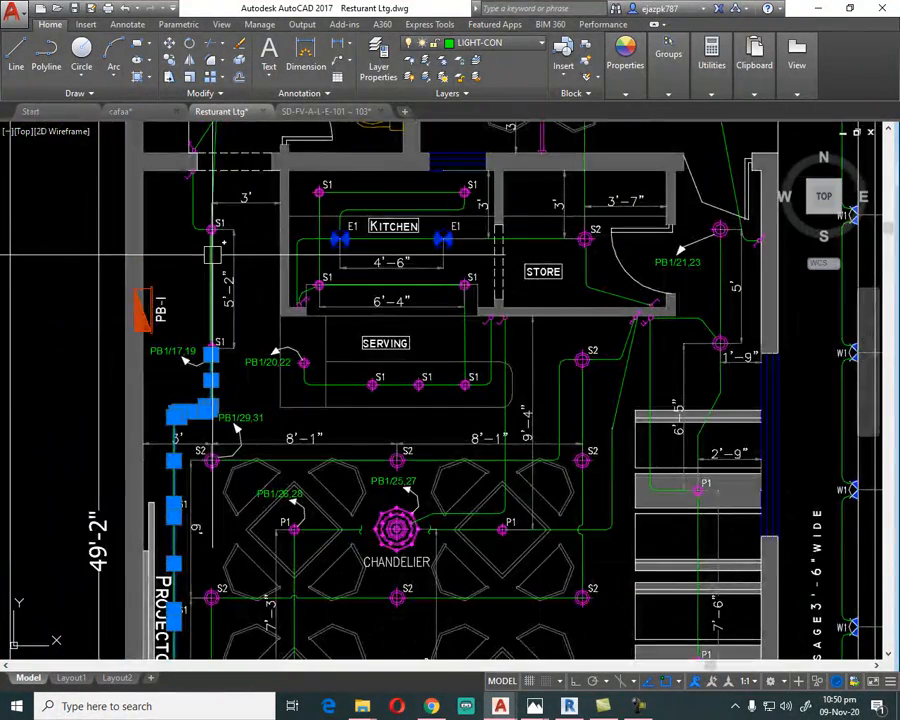
Extend the PB1/17,19 line selection through the wash area S1 lights and across to the two baths.
{"action": "scroll", "coordinate": [100, 321], "scroll_direction": "down", "scroll_amount": 5}
{"action": "scroll", "coordinate": [325, 449], "scroll_direction": "up", "scroll_amount": 8}
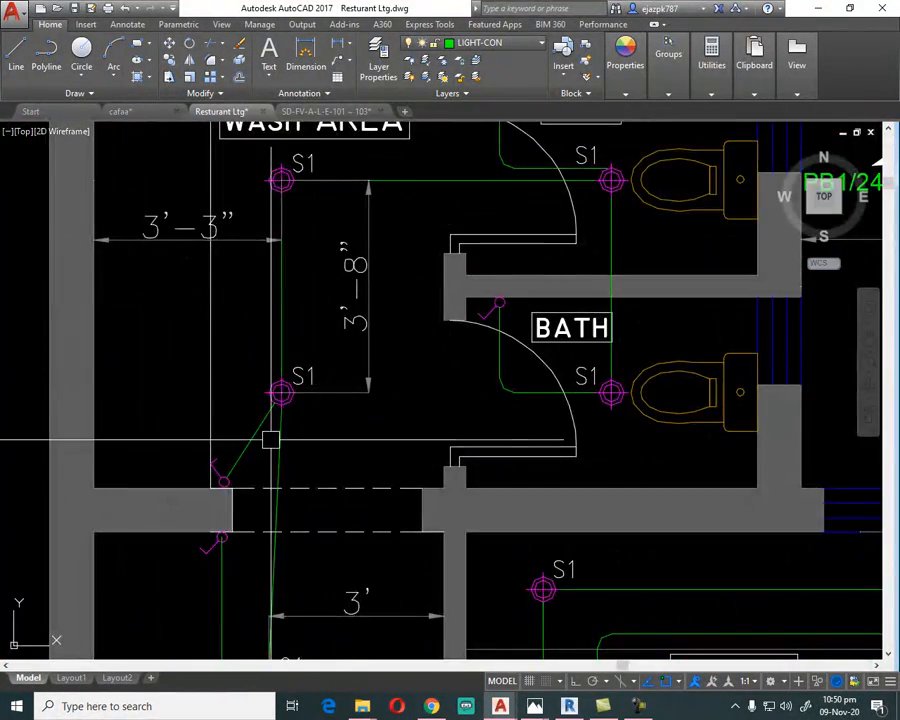
{"action": "left_click", "coordinate": [279, 425]}
{"action": "left_click", "coordinate": [281, 288]}
{"action": "left_click", "coordinate": [530, 181]}
{"action": "left_click", "coordinate": [612, 330]}
{"action": "scroll", "coordinate": [464, 400], "scroll_direction": "down", "scroll_amount": 3}
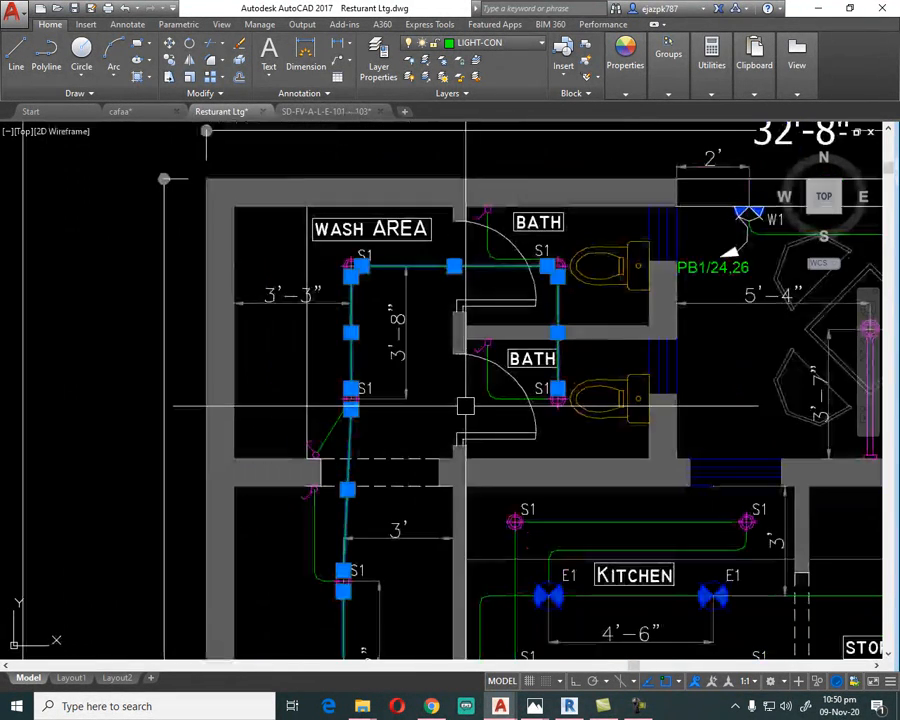
Examine the selected circuit's full run and its PB1/17,19 label beside panel board PB-I.
{"action": "scroll", "coordinate": [400, 330], "scroll_direction": "down", "scroll_amount": 4}
{"action": "scroll", "coordinate": [400, 408], "scroll_direction": "down", "scroll_amount": 3}
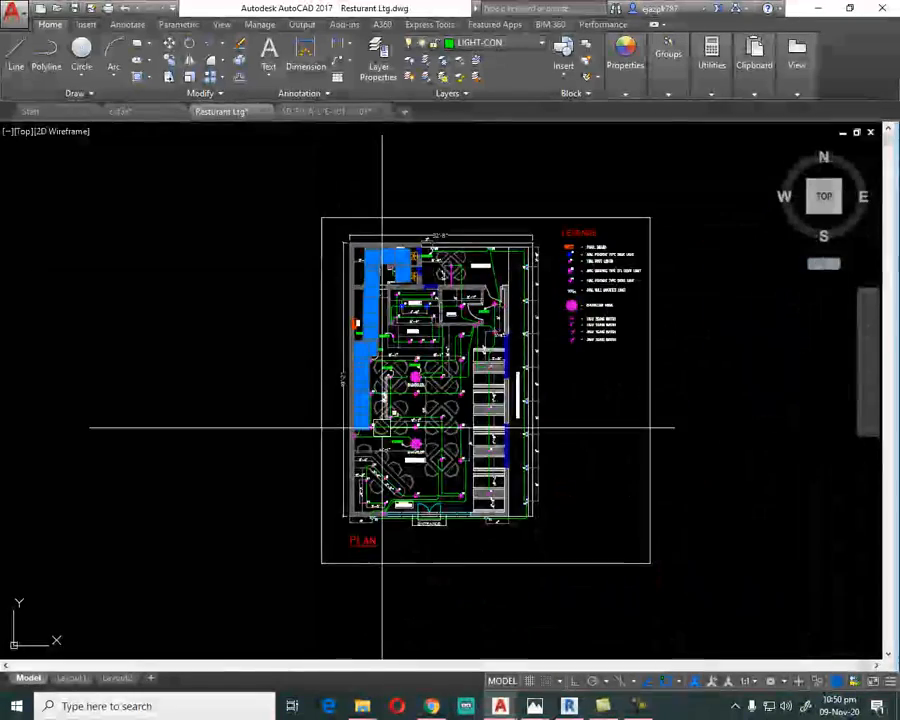
{"action": "scroll", "coordinate": [356, 408], "scroll_direction": "up", "scroll_amount": 8}
{"action": "scroll", "coordinate": [364, 416], "scroll_direction": "down", "scroll_amount": 2}
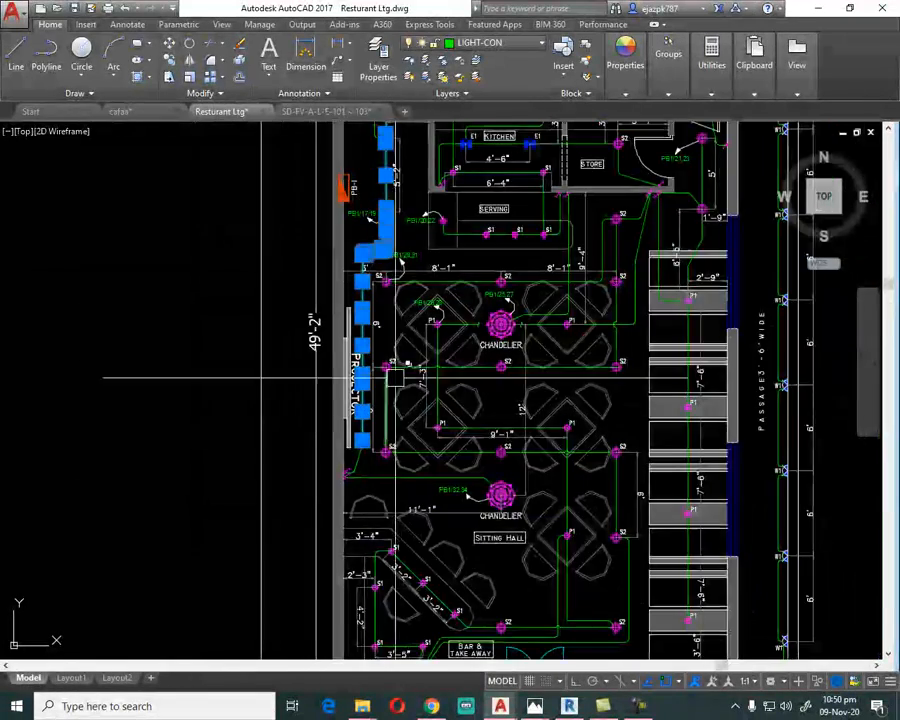
{"action": "scroll", "coordinate": [390, 209], "scroll_direction": "up", "scroll_amount": 6}
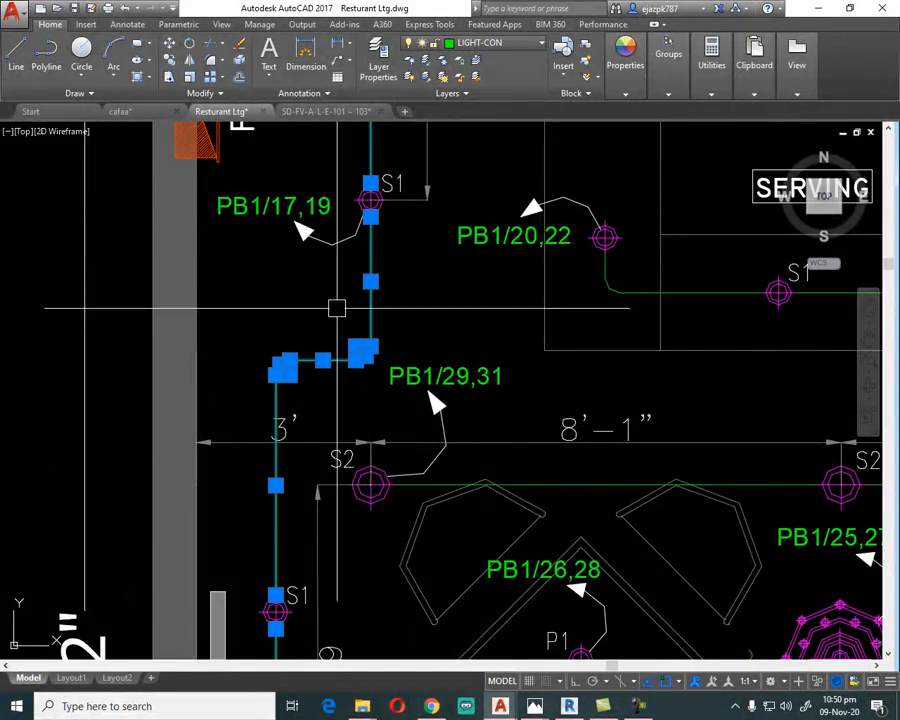
{"action": "scroll", "coordinate": [380, 222], "scroll_direction": "down", "scroll_amount": 2}
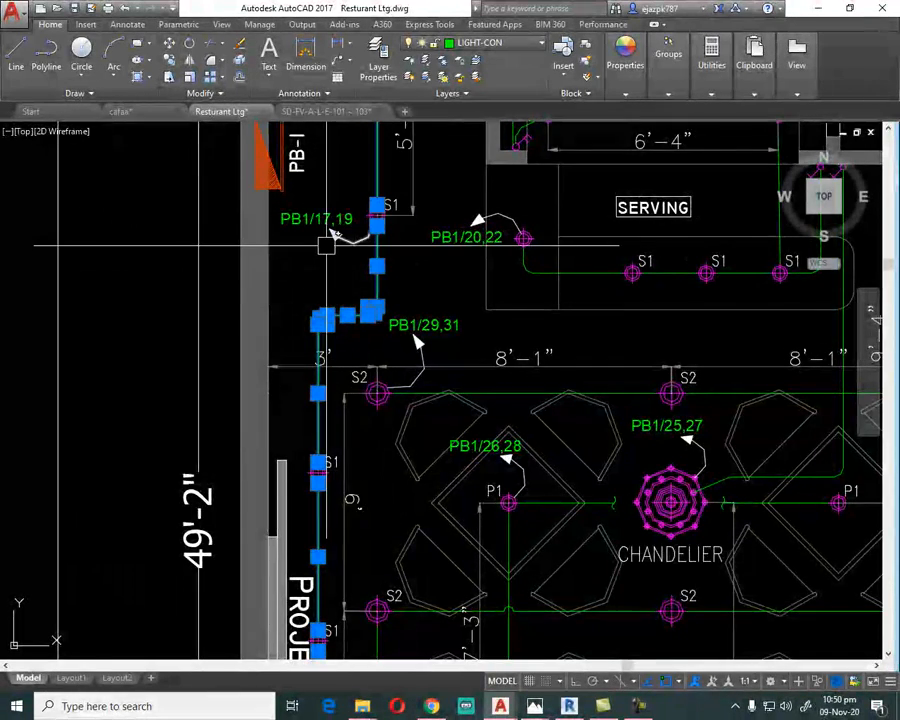
{"action": "scroll", "coordinate": [368, 215], "scroll_direction": "up", "scroll_amount": 2}
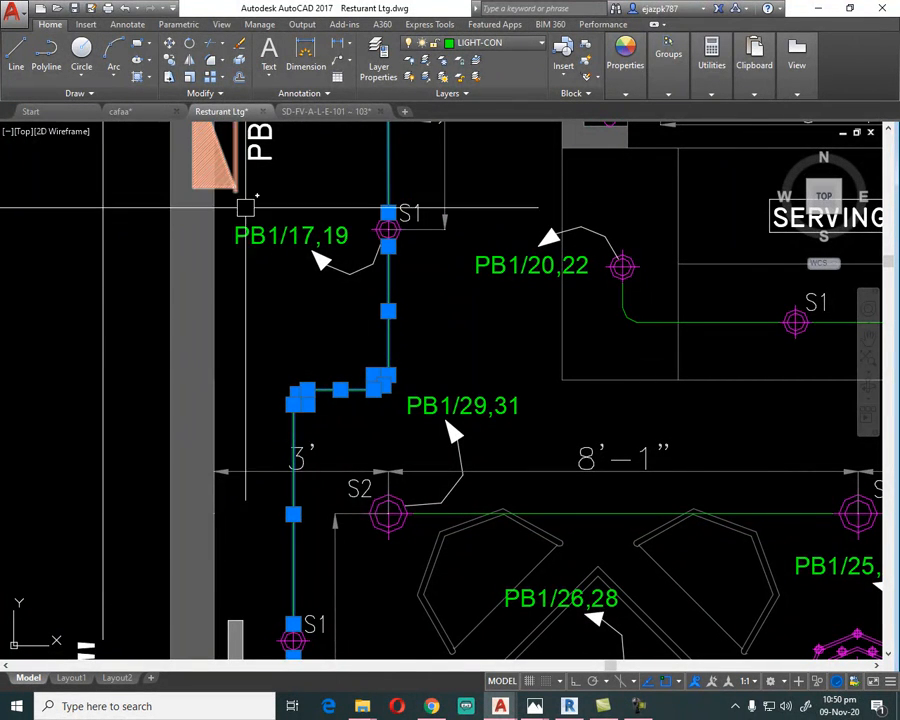
{"action": "scroll", "coordinate": [233, 189], "scroll_direction": "down", "scroll_amount": 3}
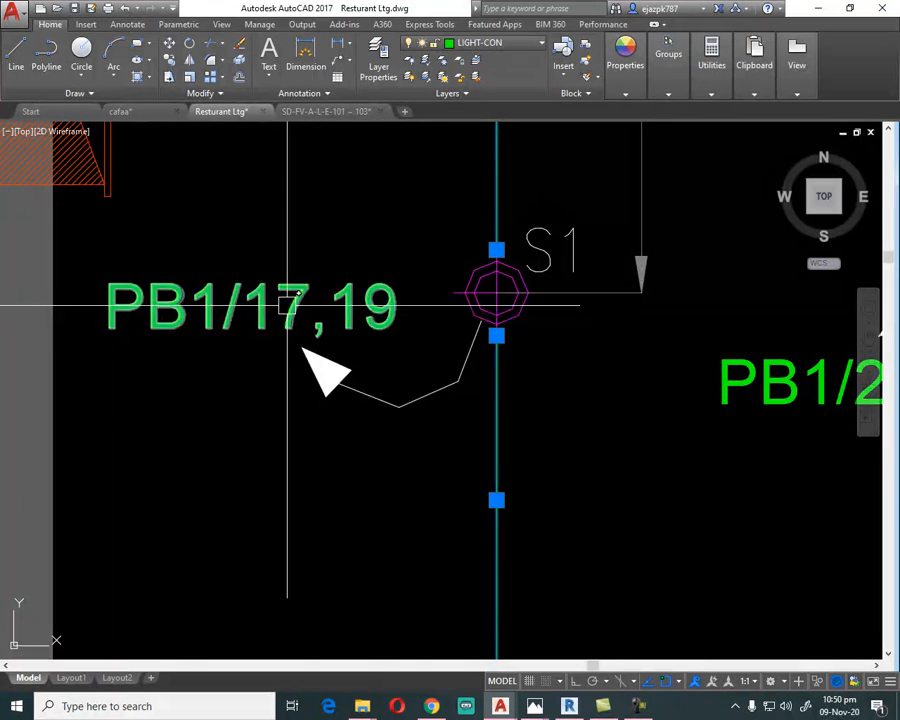
{"action": "scroll", "coordinate": [363, 310], "scroll_direction": "down", "scroll_amount": 6}
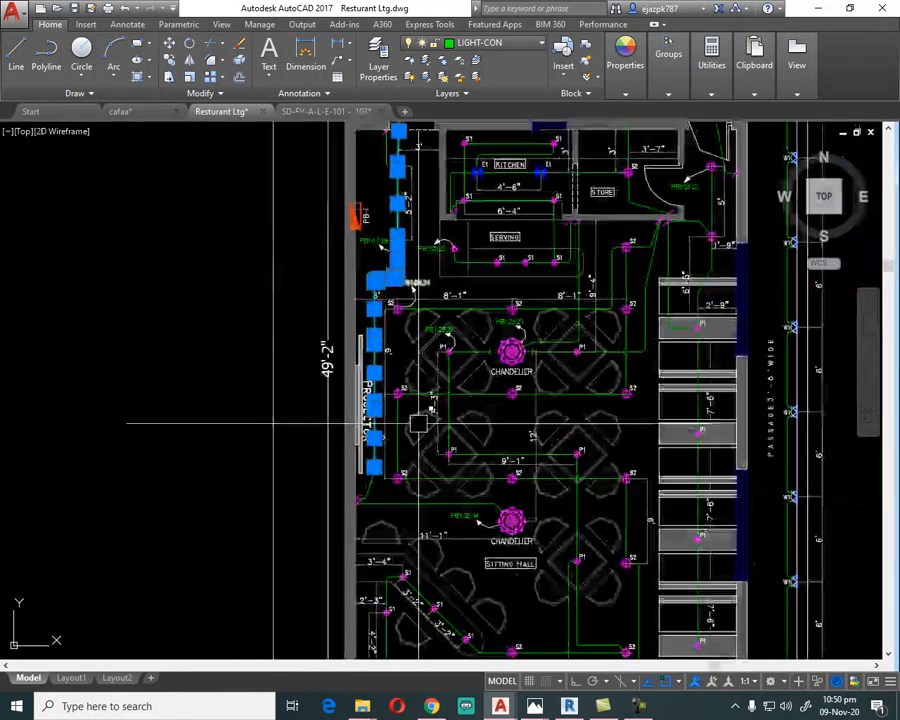
Inspect the switches along circuit PB1/17,19 from the projector wall up to the wash area and baths, then clear the selection.
{"action": "scroll", "coordinate": [380, 462], "scroll_direction": "up", "scroll_amount": 6}
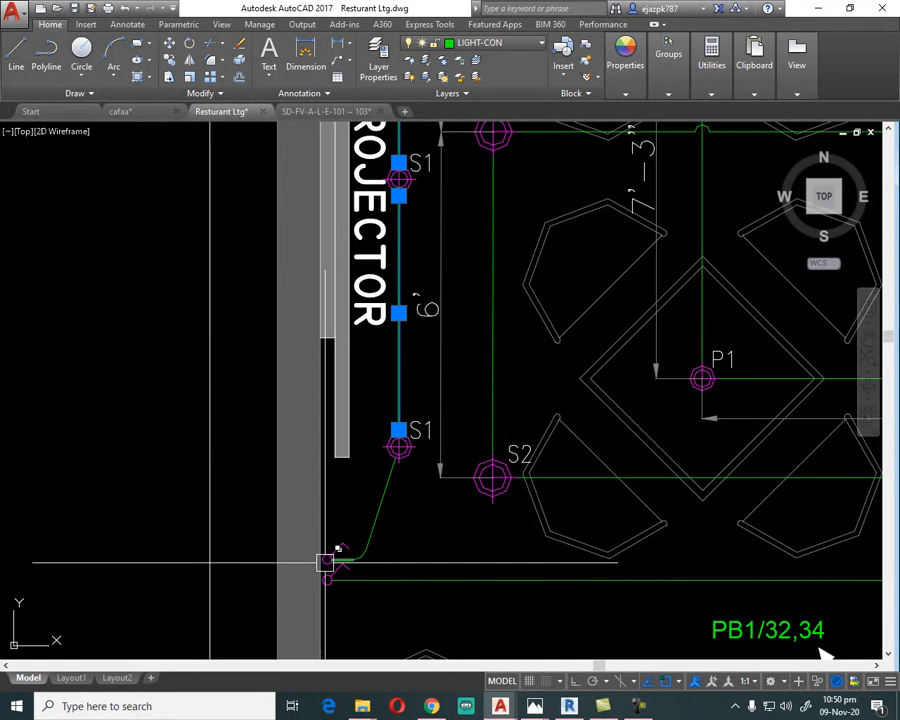
{"action": "scroll", "coordinate": [417, 431], "scroll_direction": "down", "scroll_amount": 4}
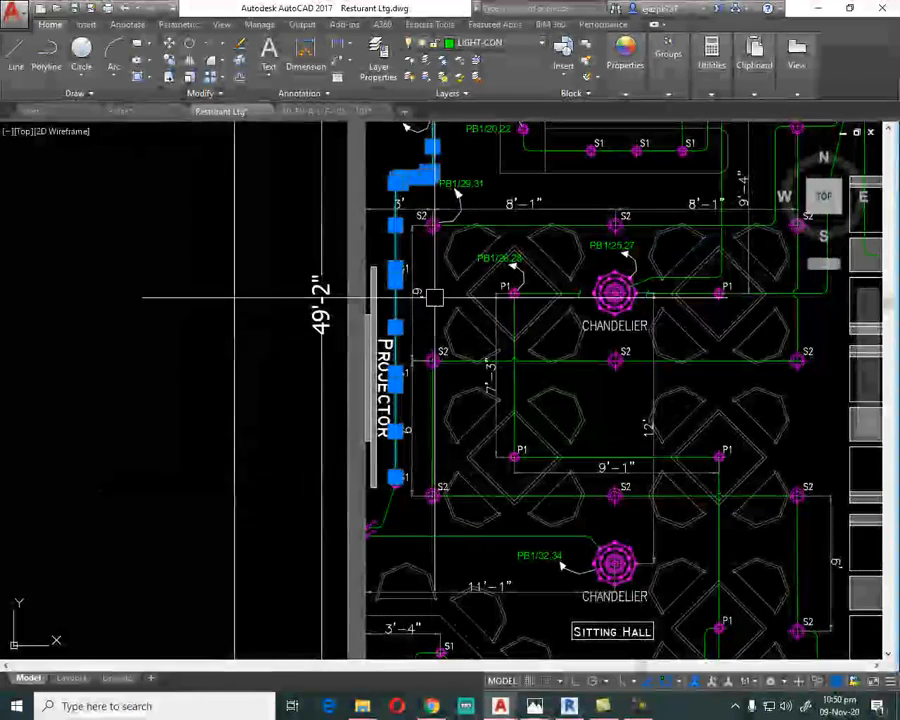
{"action": "middle_click_drag", "start_coordinate": [428, 231], "coordinate": [366, 506]}
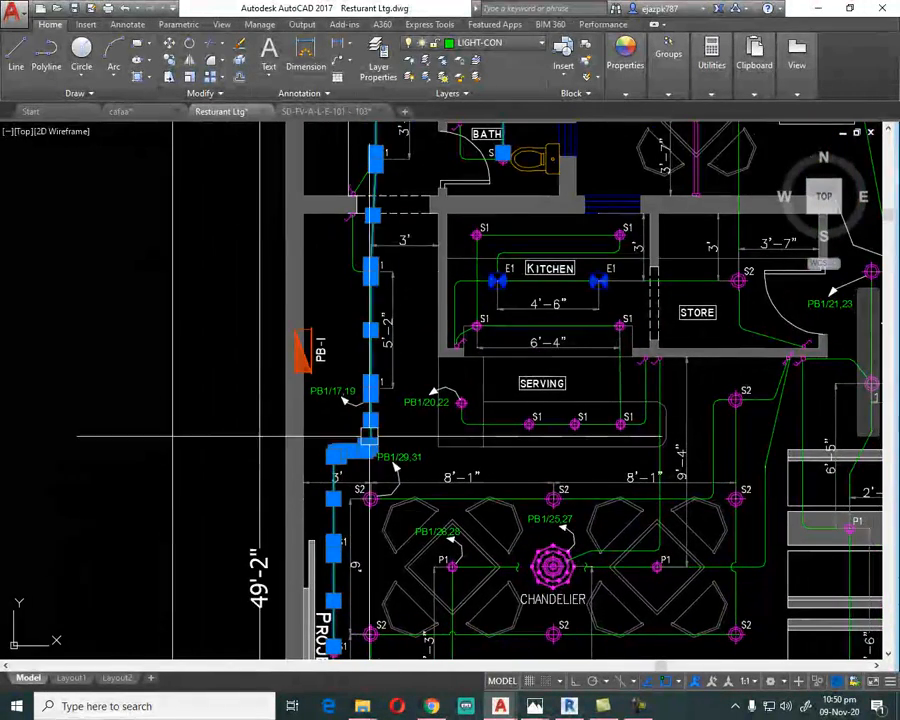
{"action": "scroll", "coordinate": [340, 565], "scroll_direction": "up", "scroll_amount": 4}
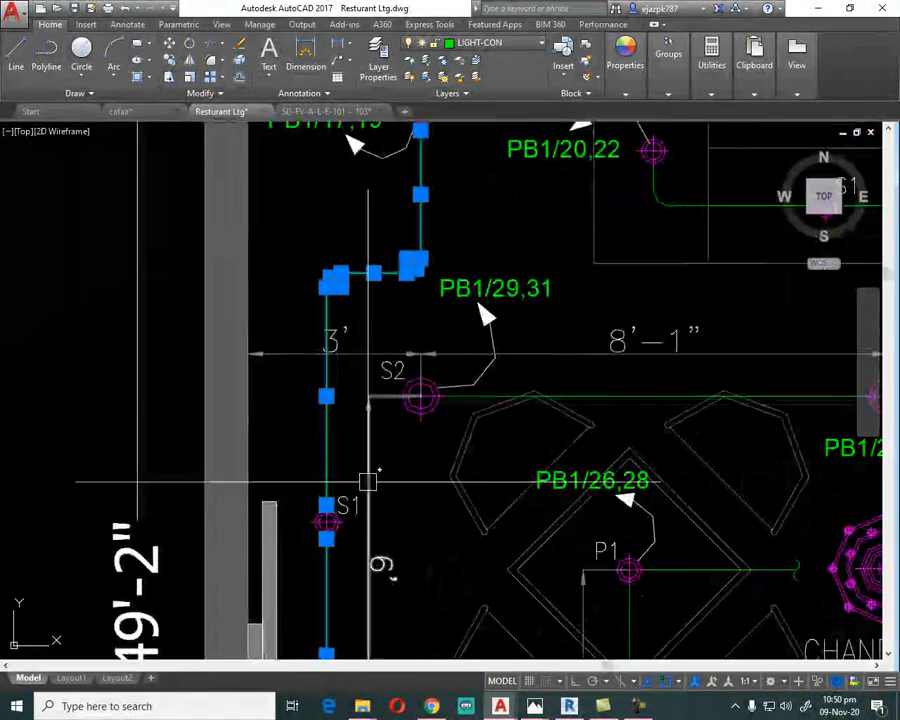
{"action": "scroll", "coordinate": [330, 522], "scroll_direction": "down", "scroll_amount": 2}
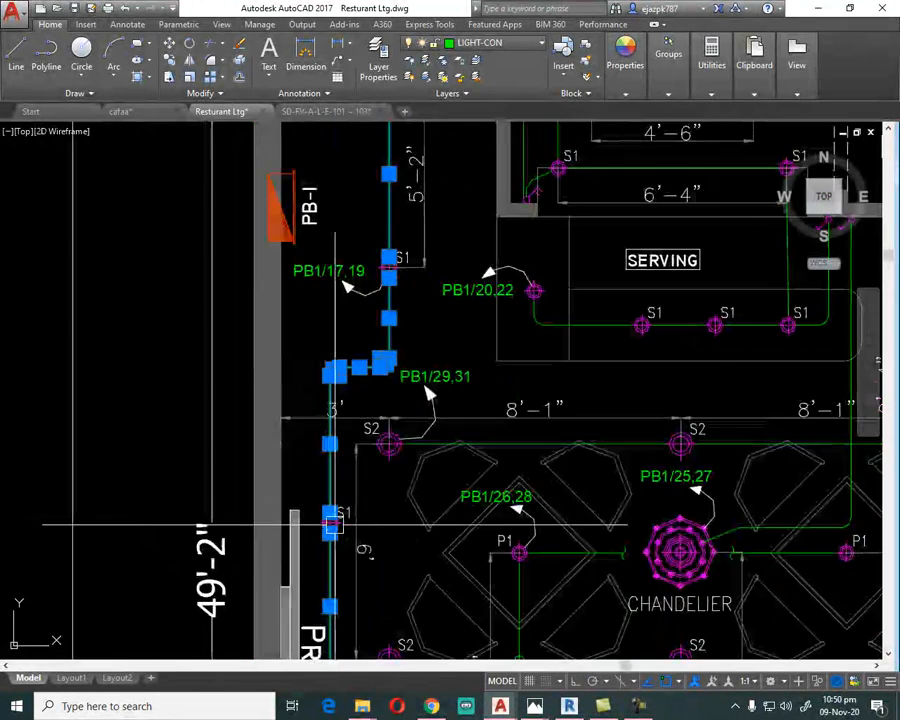
{"action": "middle_click_drag", "start_coordinate": [413, 333], "coordinate": [390, 494]}
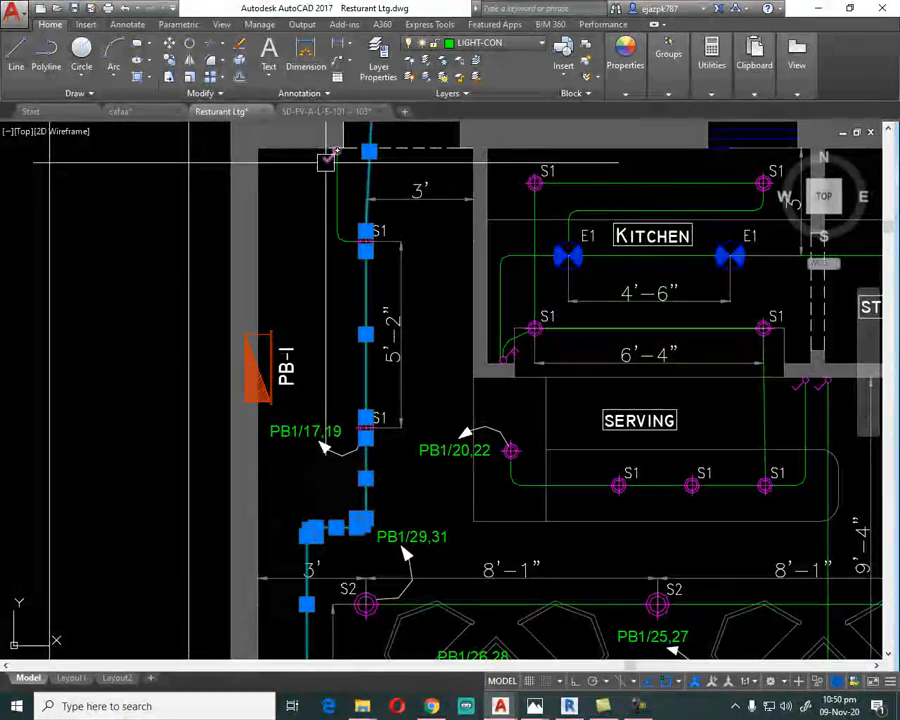
{"action": "middle_click_drag", "start_coordinate": [413, 195], "coordinate": [325, 505]}
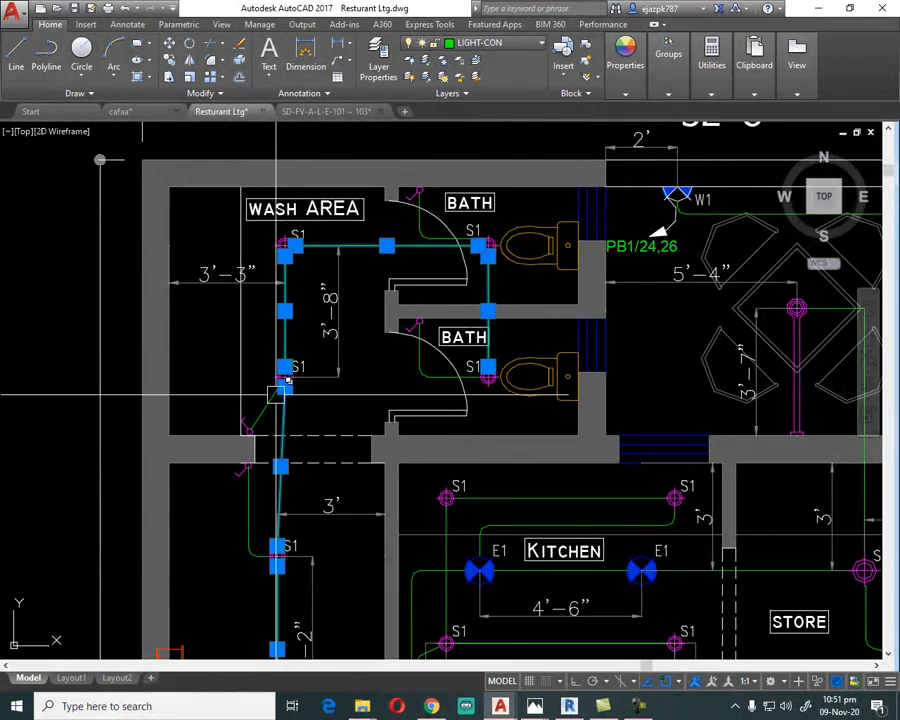
{"action": "scroll", "coordinate": [239, 426], "scroll_direction": "up", "scroll_amount": 4}
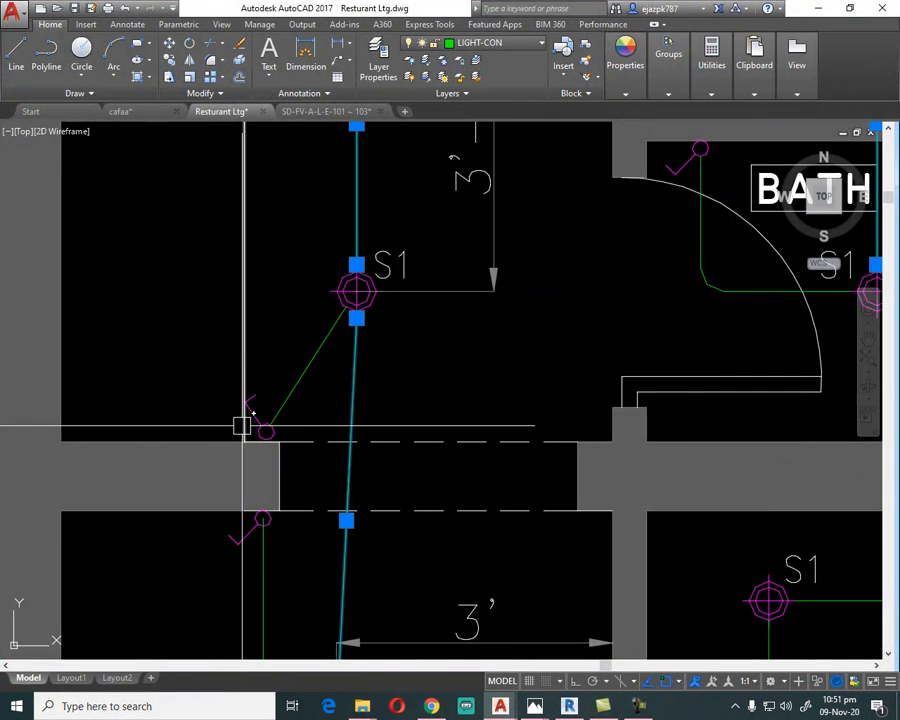
{"action": "scroll", "coordinate": [242, 426], "scroll_direction": "down", "scroll_amount": 4}
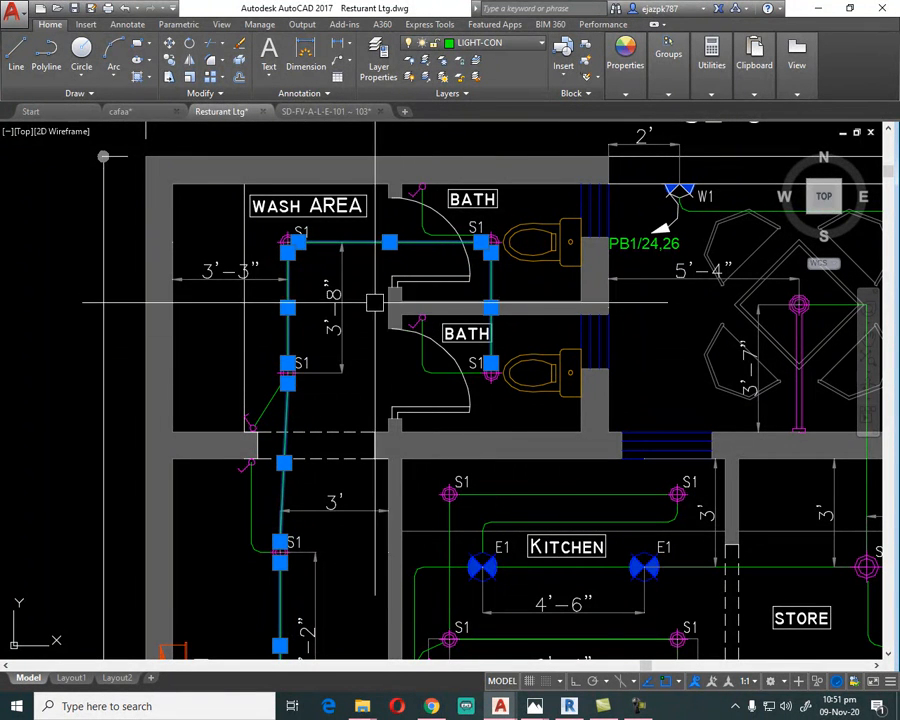
{"action": "scroll", "coordinate": [375, 301], "scroll_direction": "down", "scroll_amount": 4}
{"action": "key", "text": "Delete"}
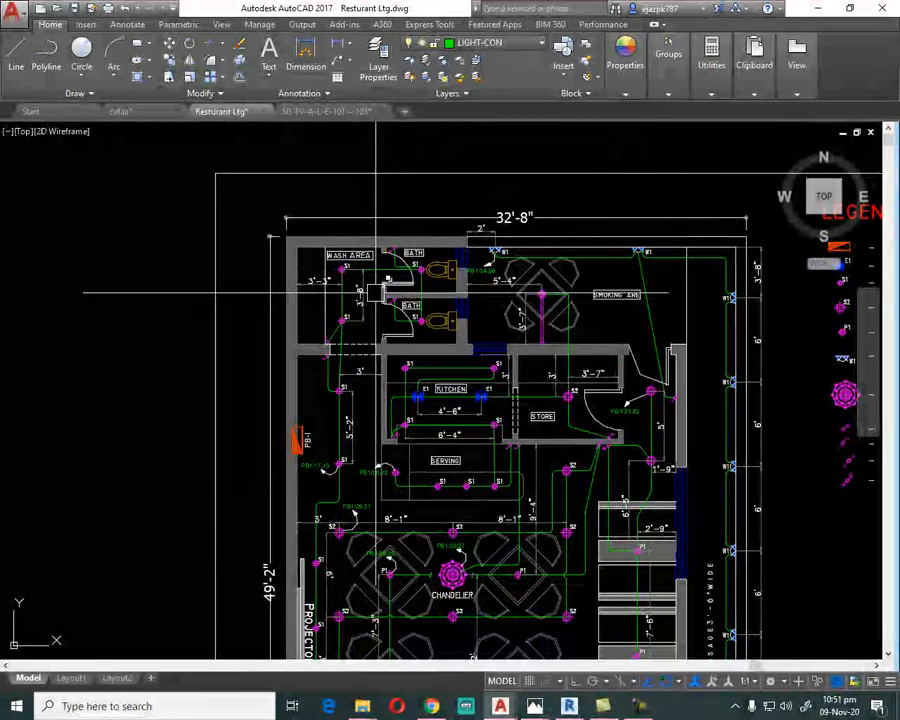
Examine circuit PB1/20,22 across the serving area and kitchen, including its S1 lights and the kitchen's corner switch.
{"action": "scroll", "coordinate": [400, 280], "scroll_direction": "down", "scroll_amount": 2}
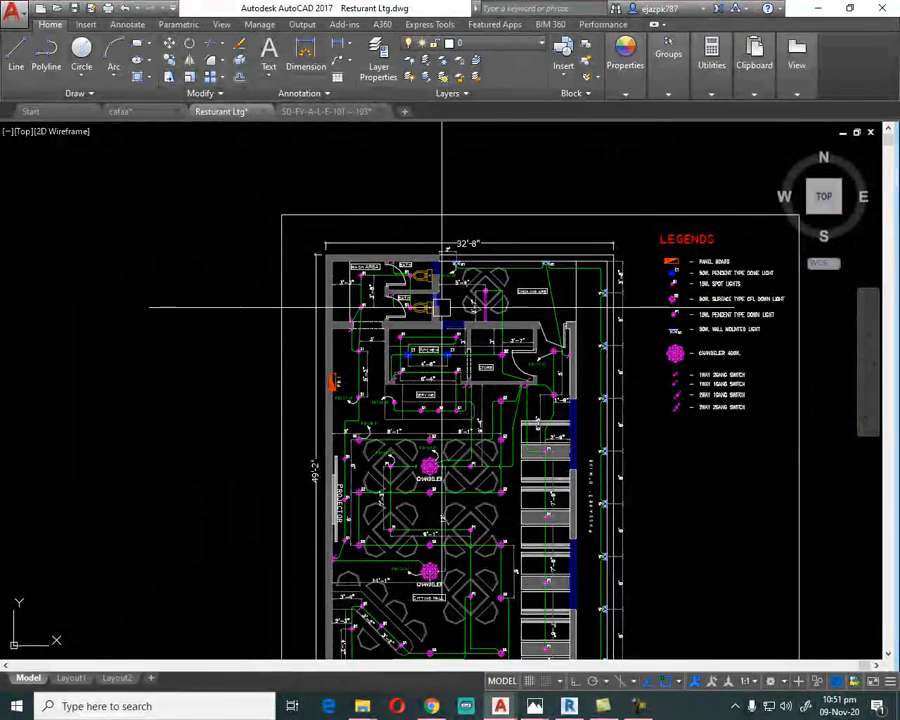
{"action": "scroll", "coordinate": [437, 367], "scroll_direction": "up", "scroll_amount": 4}
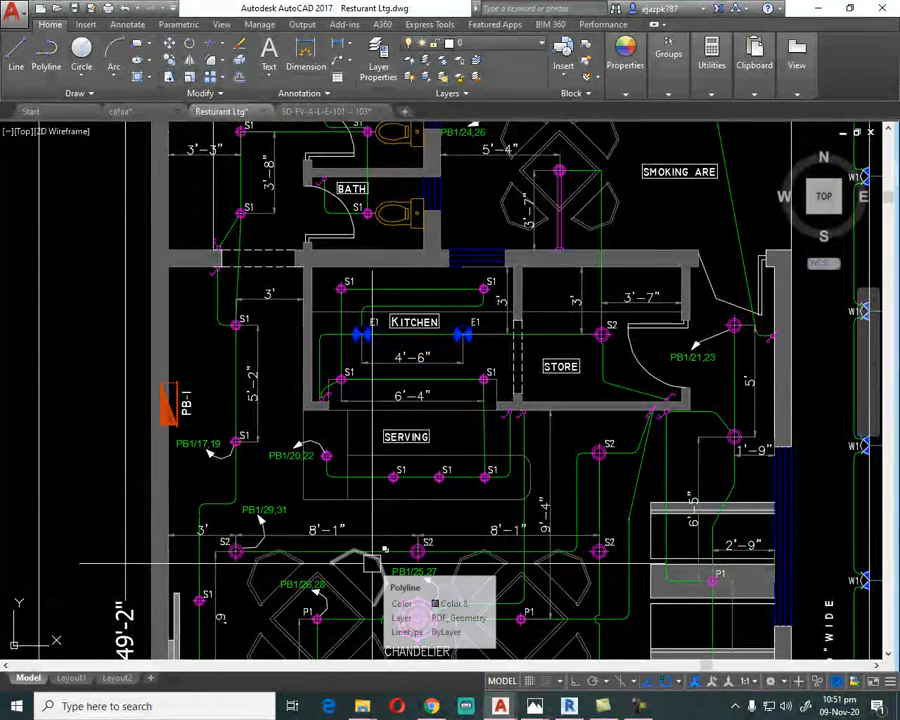
{"action": "scroll", "coordinate": [392, 370], "scroll_direction": "up", "scroll_amount": 4}
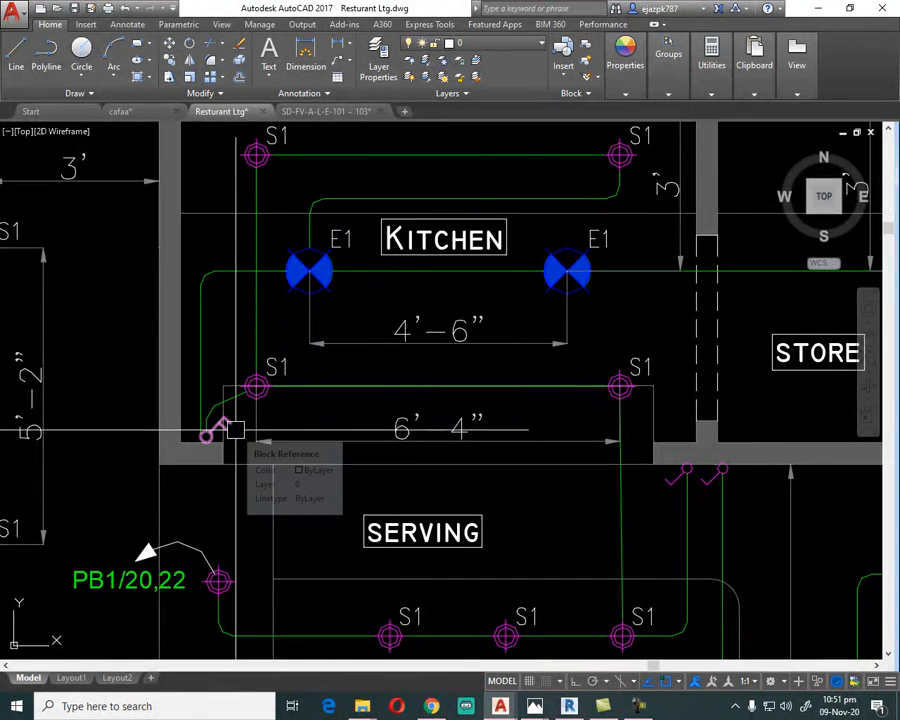
{"action": "scroll", "coordinate": [236, 430], "scroll_direction": "down", "scroll_amount": 5}
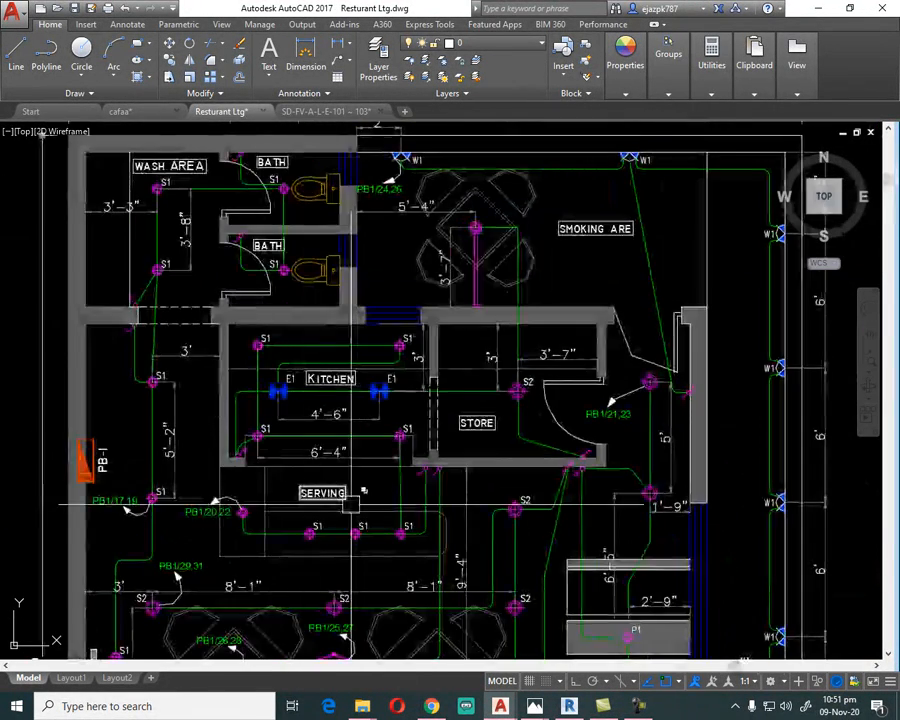
{"action": "scroll", "coordinate": [259, 470], "scroll_direction": "up", "scroll_amount": 7}
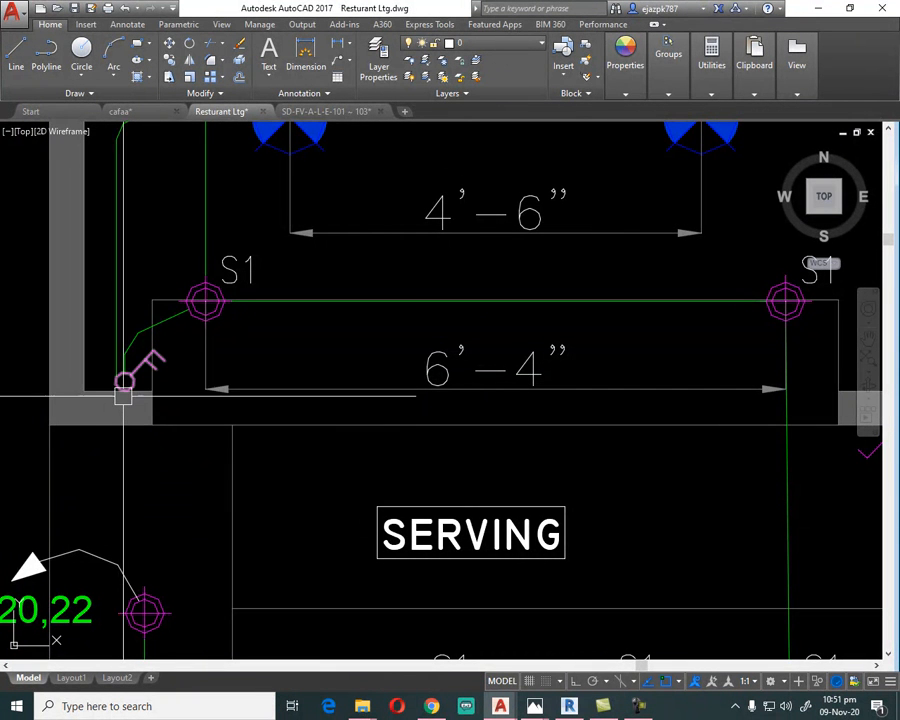
{"action": "scroll", "coordinate": [126, 390], "scroll_direction": "down", "scroll_amount": 3}
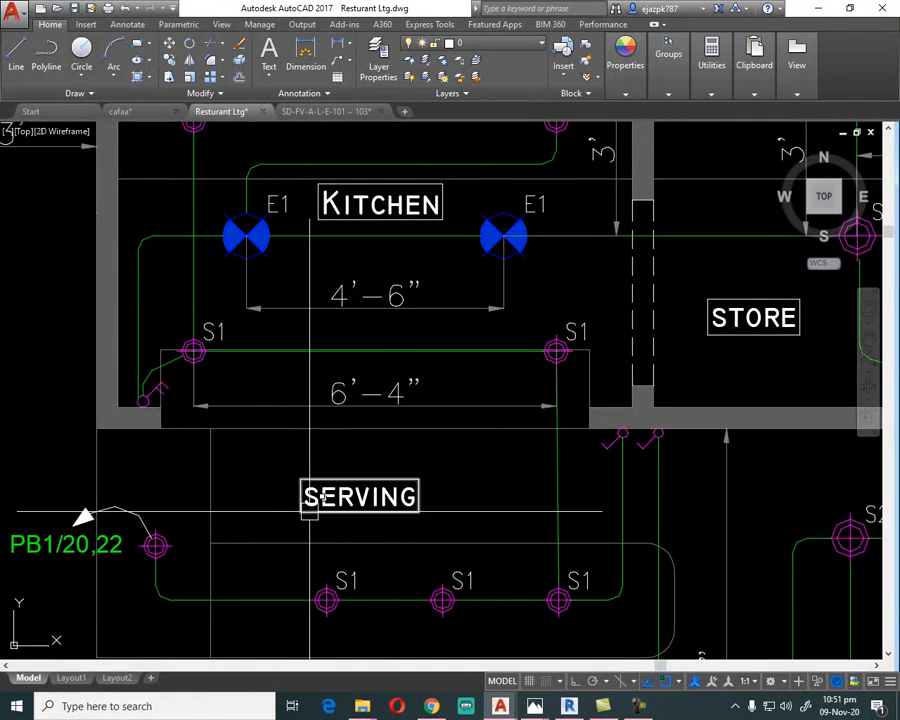
Inspect the kitchen's E1 dome lights and how they and the S1 lights connect to the two-gang switch.
{"action": "scroll", "coordinate": [300, 500], "scroll_direction": "down", "scroll_amount": 2}
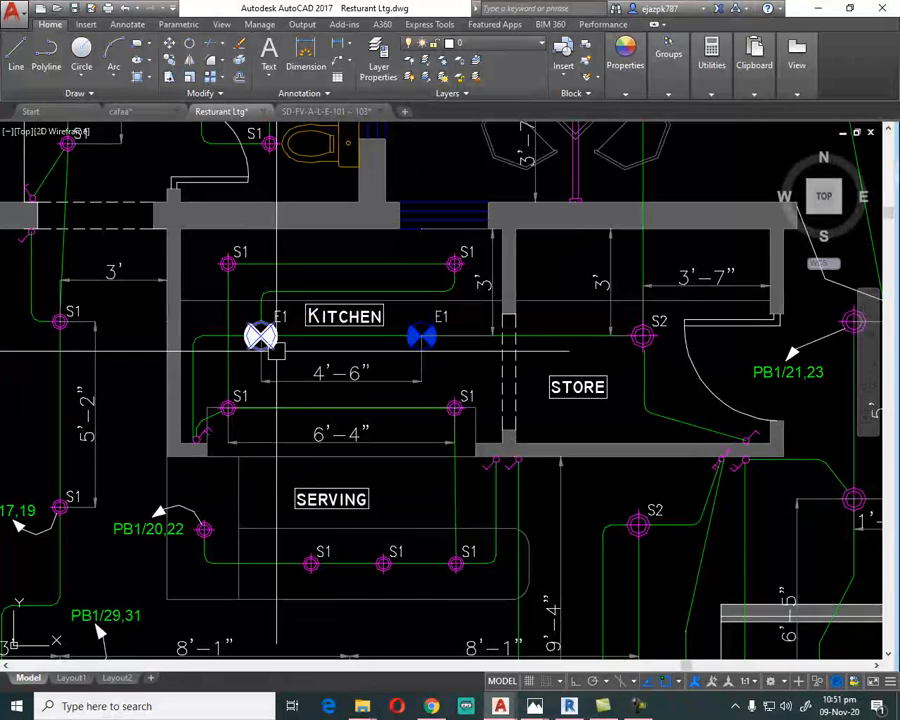
{"action": "mouse_move", "coordinate": [276, 349]}
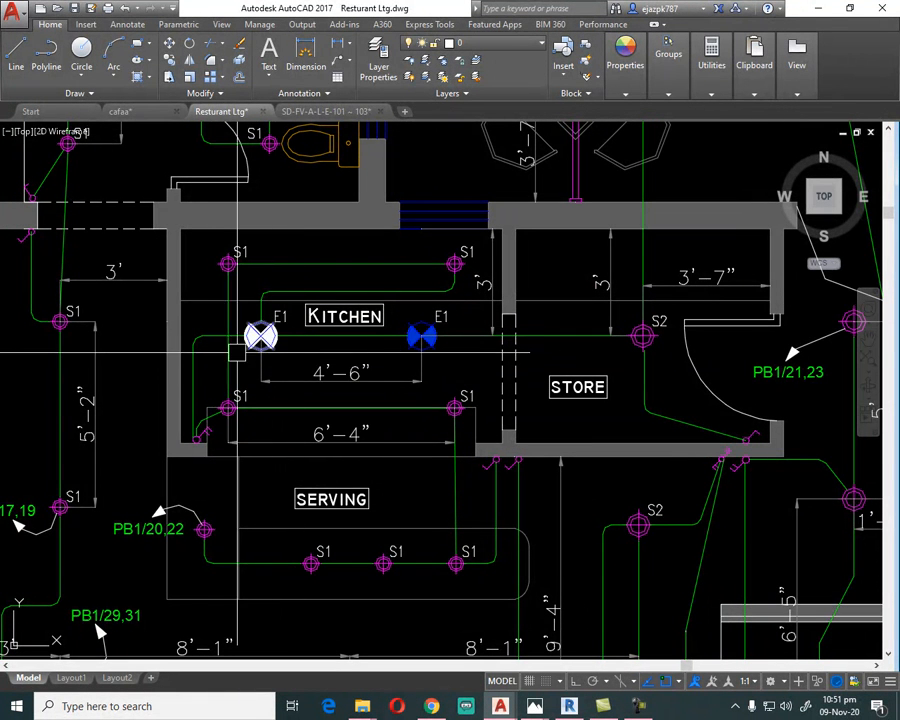
{"action": "scroll", "coordinate": [204, 459], "scroll_direction": "up", "scroll_amount": 5}
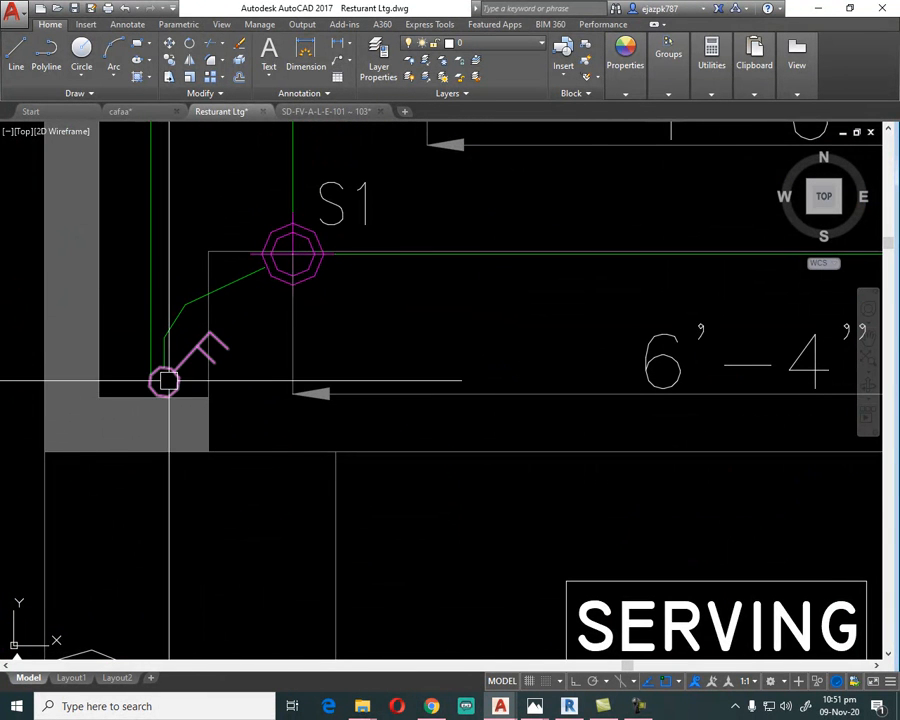
{"action": "mouse_move", "coordinate": [174, 385]}
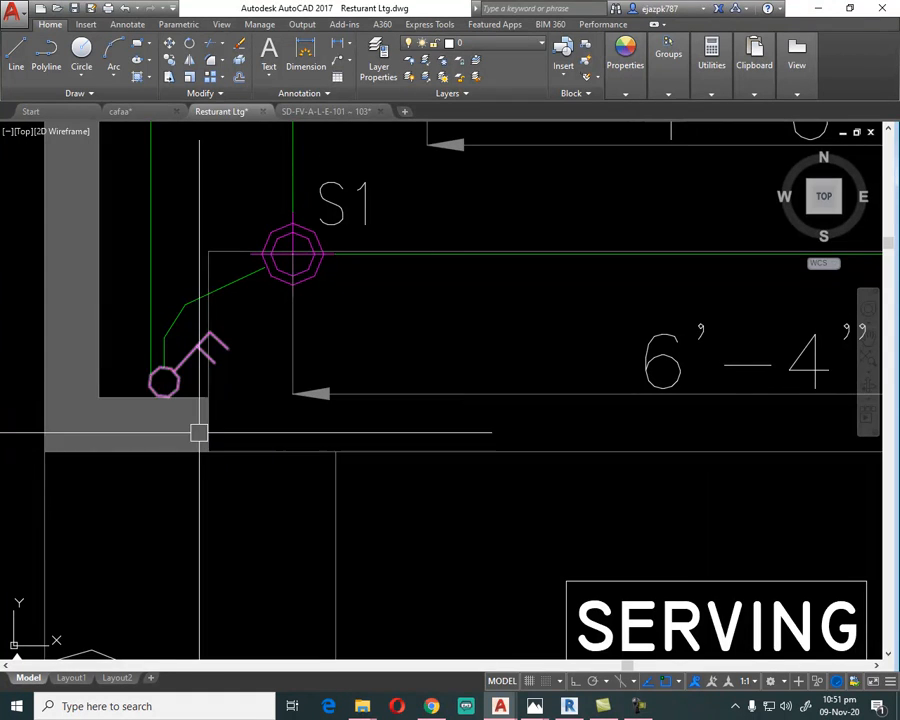
{"action": "scroll", "coordinate": [226, 422], "scroll_direction": "down", "scroll_amount": 5}
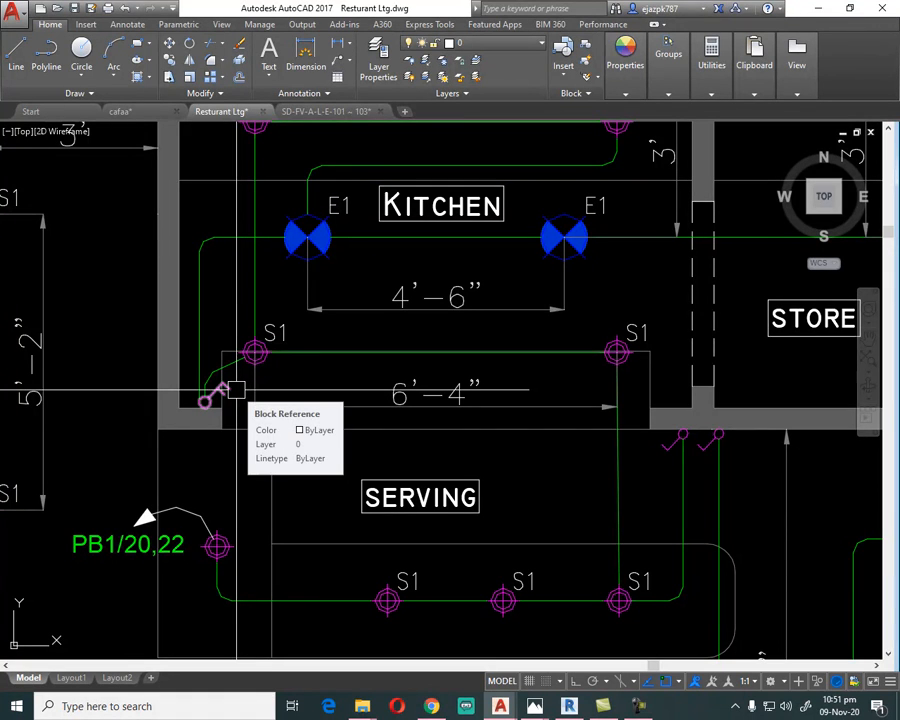
{"action": "scroll", "coordinate": [322, 305], "scroll_direction": "down", "scroll_amount": 5}
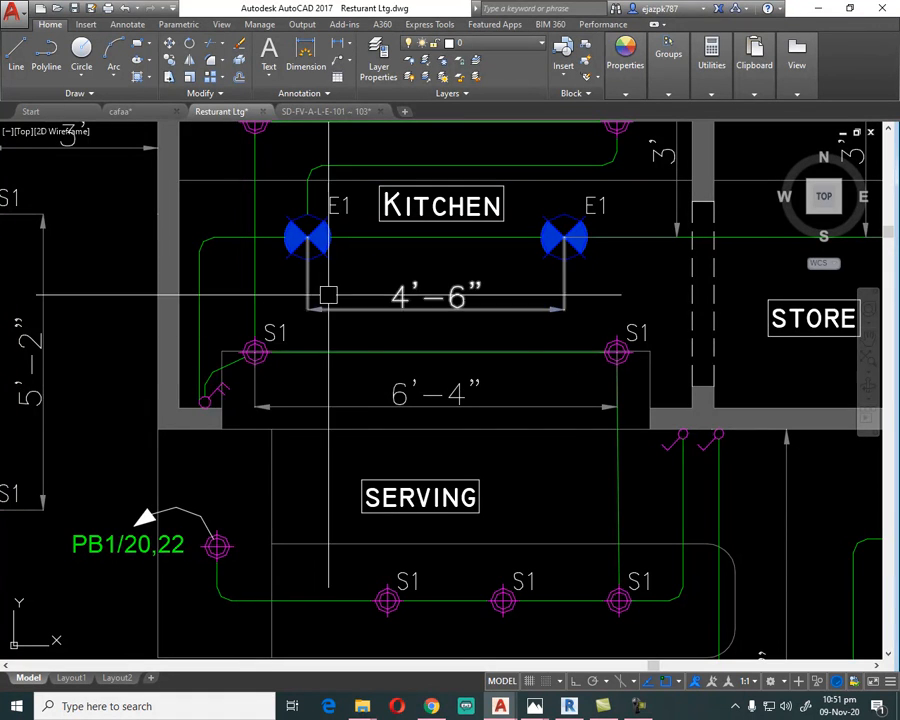
Examine the store and smoking area wiring, including the two-way switch on the wall near the PB1/21,23 label.
{"action": "scroll", "coordinate": [268, 262], "scroll_direction": "down", "scroll_amount": 2}
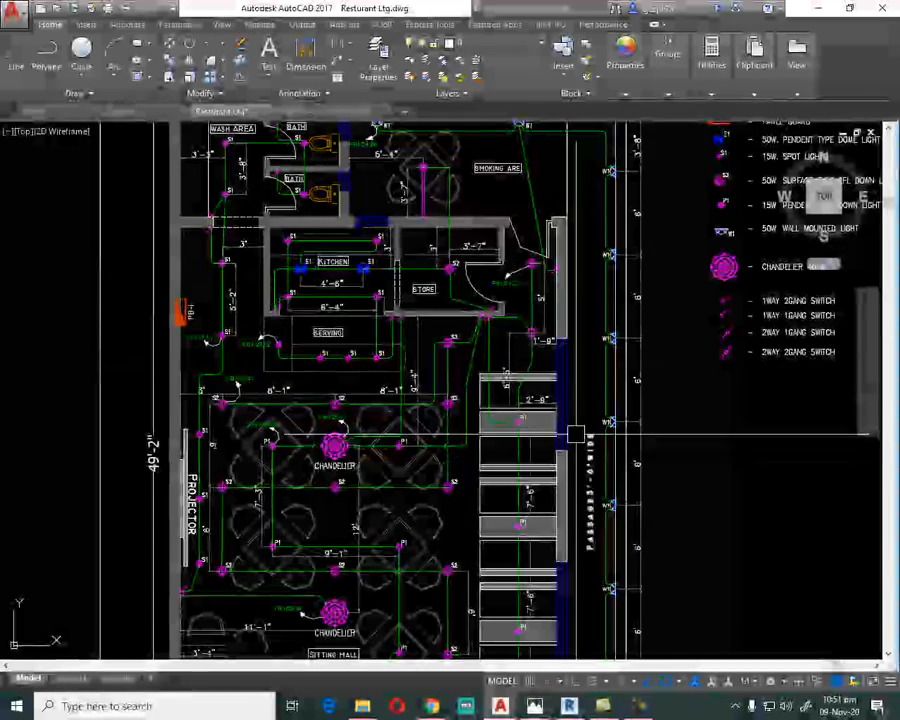
{"action": "scroll", "coordinate": [492, 262], "scroll_direction": "up", "scroll_amount": 4}
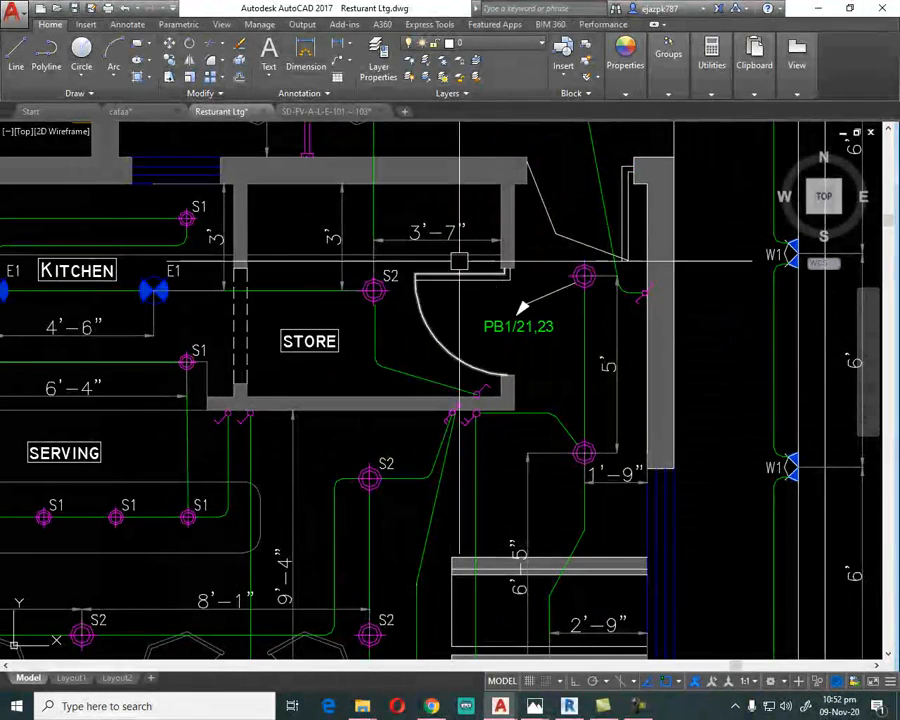
{"action": "scroll", "coordinate": [441, 268], "scroll_direction": "down", "scroll_amount": 4}
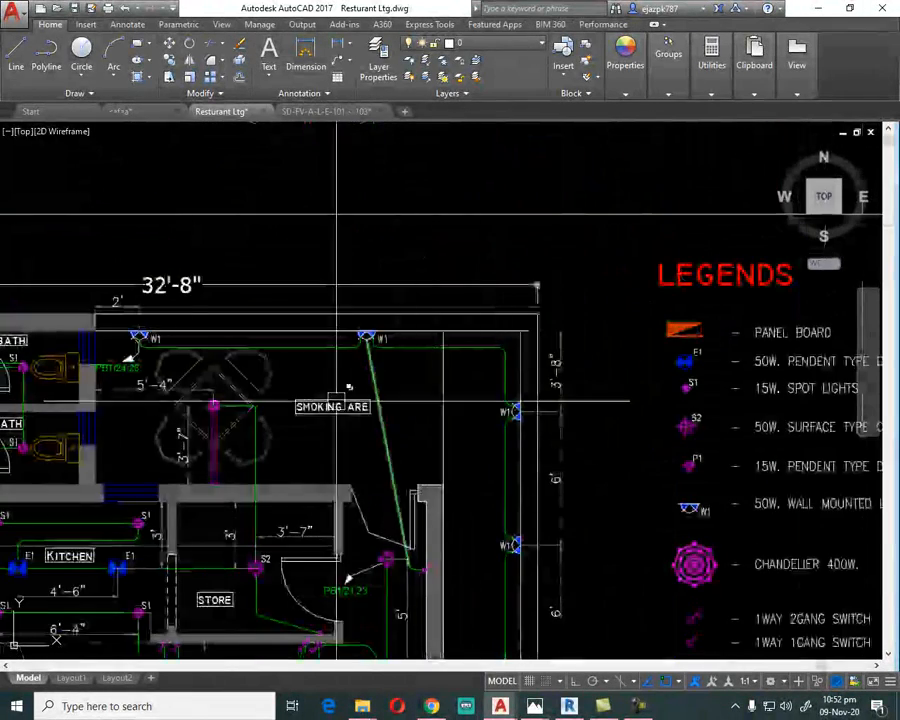
{"action": "scroll", "coordinate": [372, 535], "scroll_direction": "up", "scroll_amount": 4}
{"action": "scroll", "coordinate": [412, 586], "scroll_direction": "up", "scroll_amount": 2}
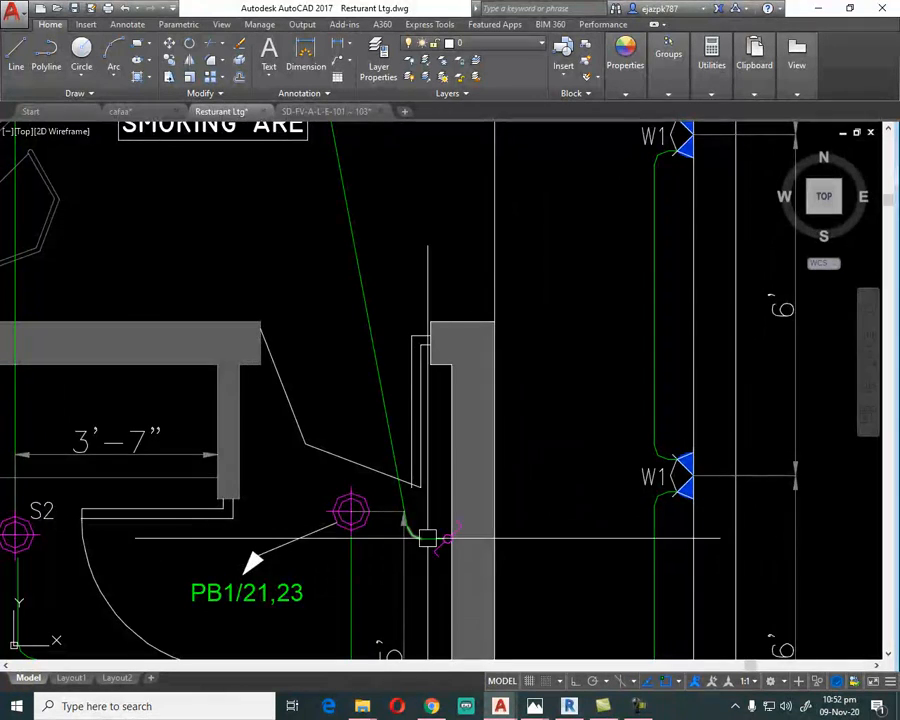
{"action": "scroll", "coordinate": [436, 538], "scroll_direction": "down", "scroll_amount": 2}
{"action": "middle_click_drag", "start_coordinate": [209, 289], "coordinate": [345, 400]}
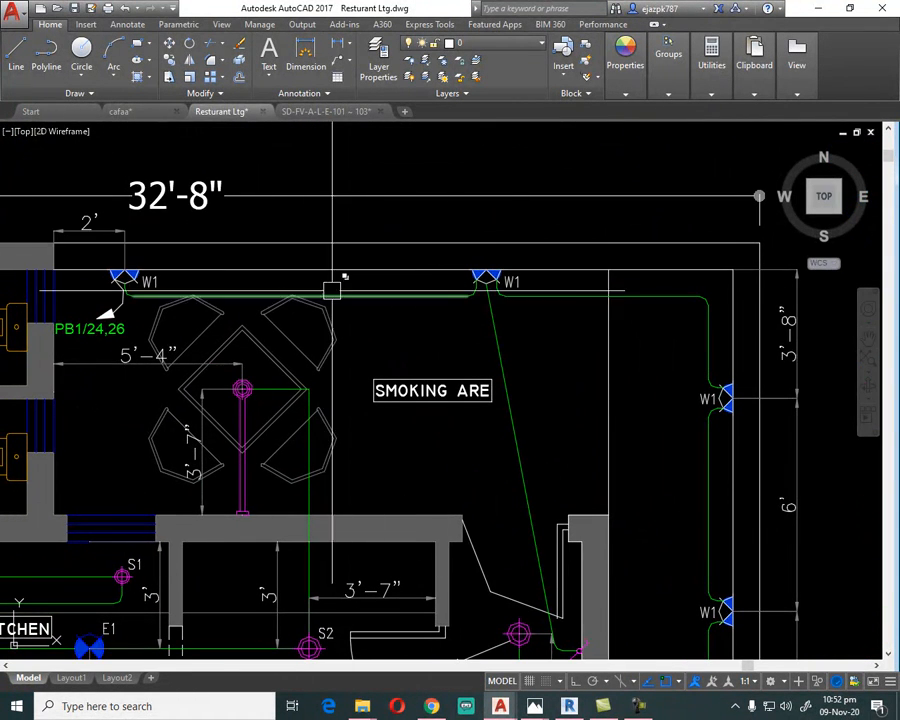
Examine the row of W1 wall lights on circuit PB1/24,26 from the smoking area down the passage.
{"action": "scroll", "coordinate": [428, 207], "scroll_direction": "down", "scroll_amount": 3}
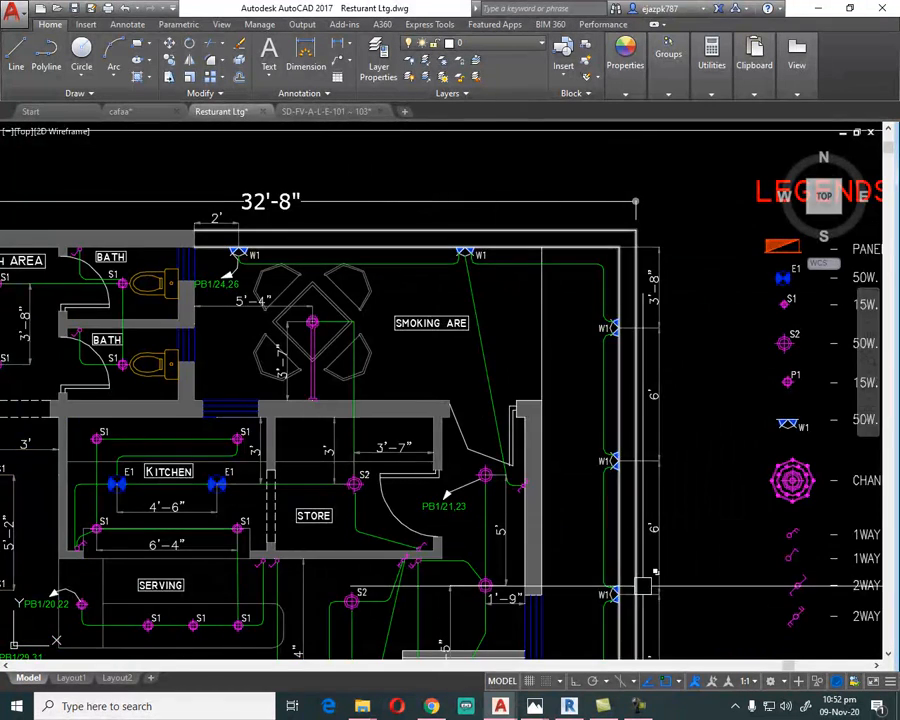
{"action": "scroll", "coordinate": [463, 170], "scroll_direction": "down", "scroll_amount": 3}
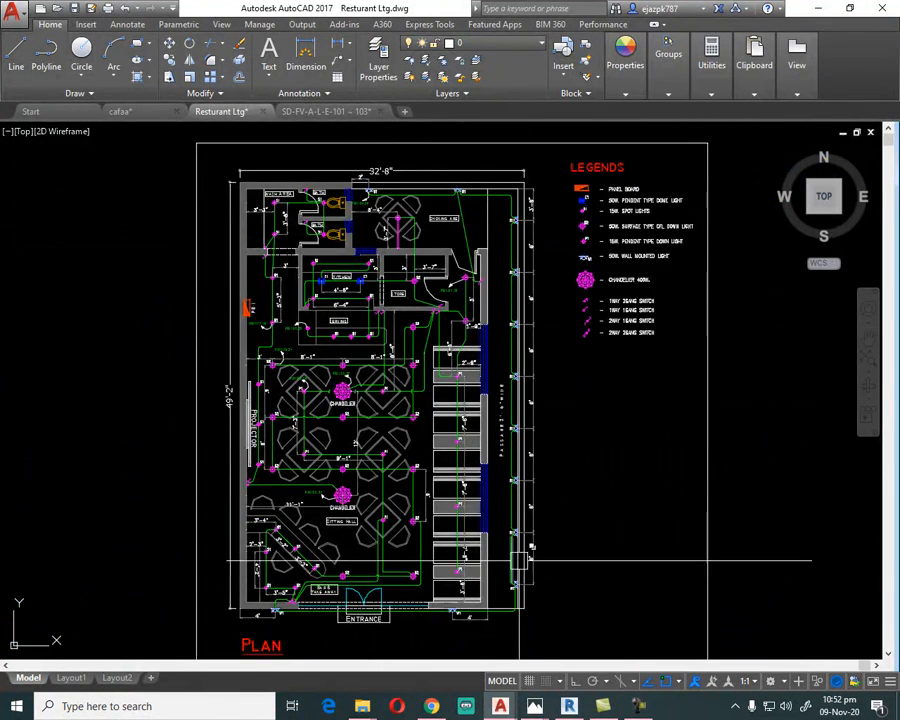
{"action": "scroll", "coordinate": [528, 420], "scroll_direction": "up", "scroll_amount": 6}
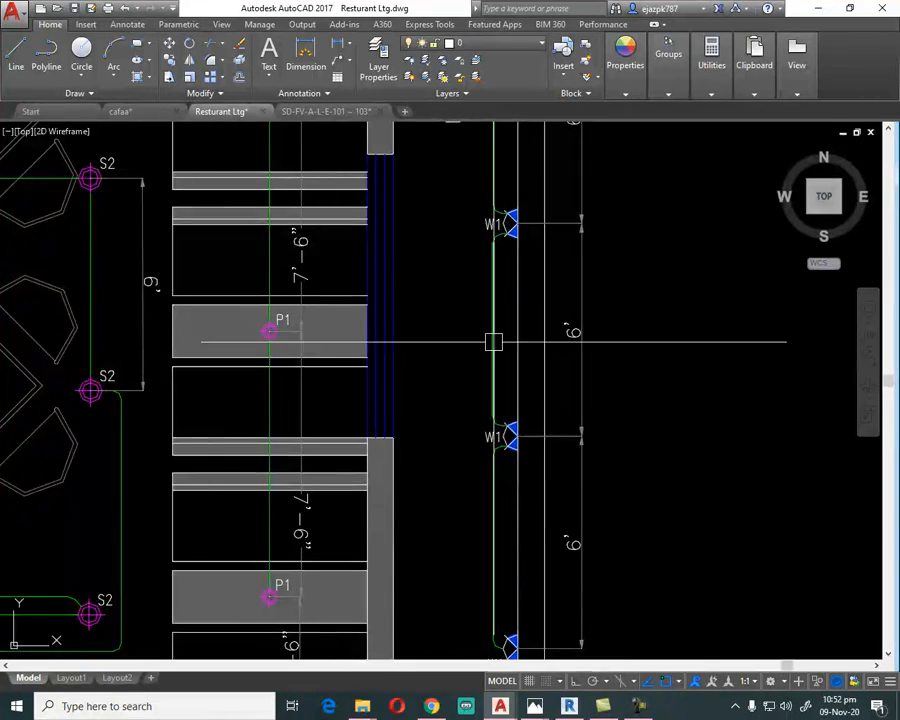
{"action": "scroll", "coordinate": [490, 346], "scroll_direction": "down", "scroll_amount": 4}
{"action": "scroll", "coordinate": [420, 498], "scroll_direction": "up", "scroll_amount": 1}
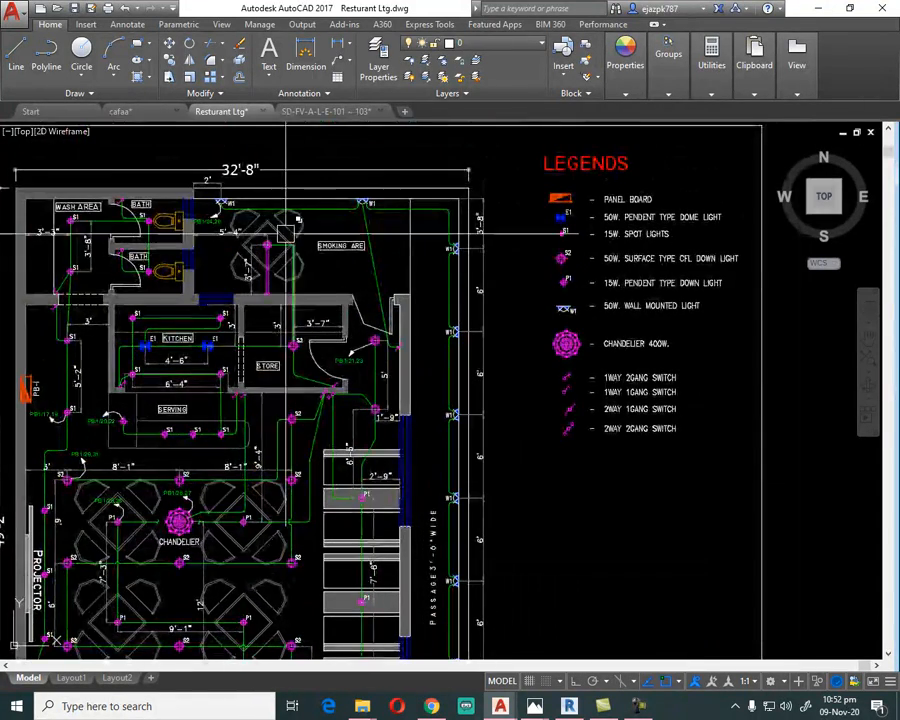
Select the PB1/24,26 wiring between the smoking area's W1 lights and around the corner into the passage.
{"action": "scroll", "coordinate": [376, 203], "scroll_direction": "up", "scroll_amount": 6}
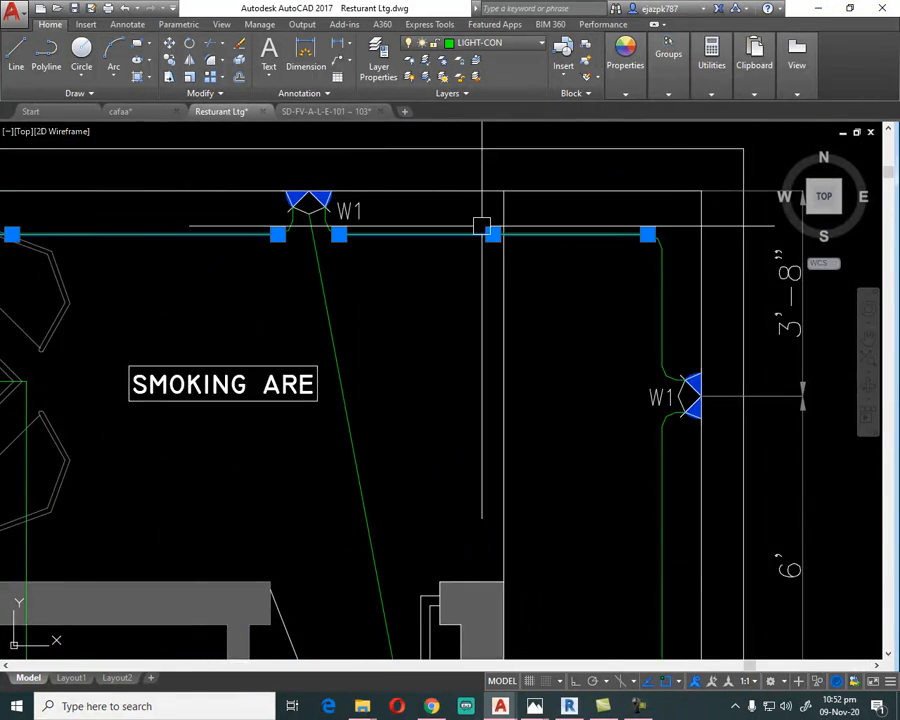
{"action": "left_click", "coordinate": [635, 212]}
{"action": "left_click", "coordinate": [673, 260]}
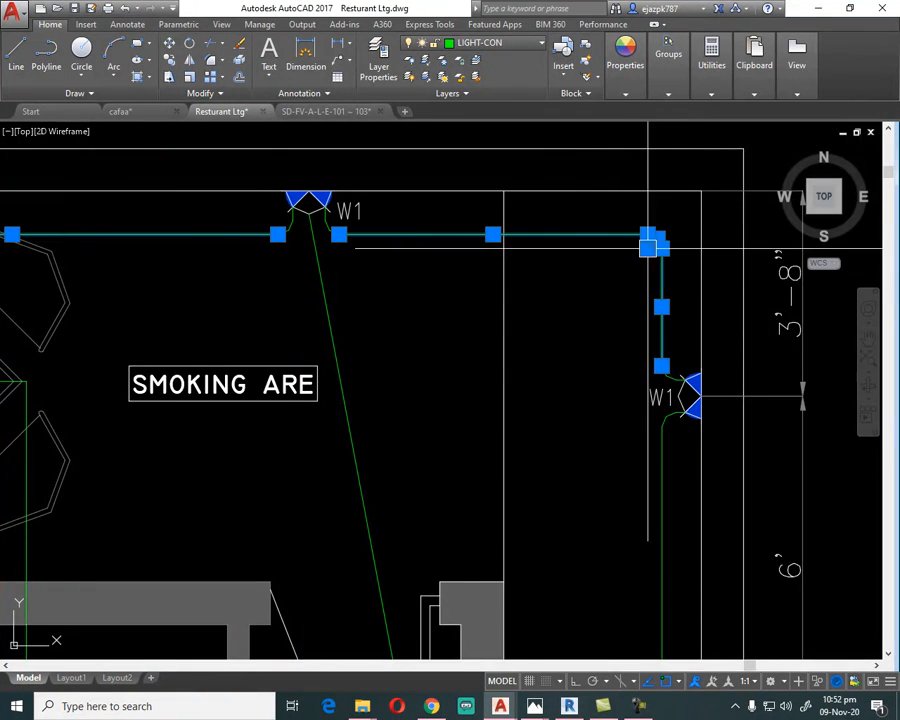
{"action": "scroll", "coordinate": [564, 170], "scroll_direction": "down", "scroll_amount": 2}
{"action": "left_click", "coordinate": [625, 375]}
Add the wiring segments between the passage's W1 wall lights to the selection, working down toward the entrance.
{"action": "scroll", "coordinate": [625, 375], "scroll_direction": "down", "scroll_amount": 5}
{"action": "scroll", "coordinate": [566, 376], "scroll_direction": "up", "scroll_amount": 5}
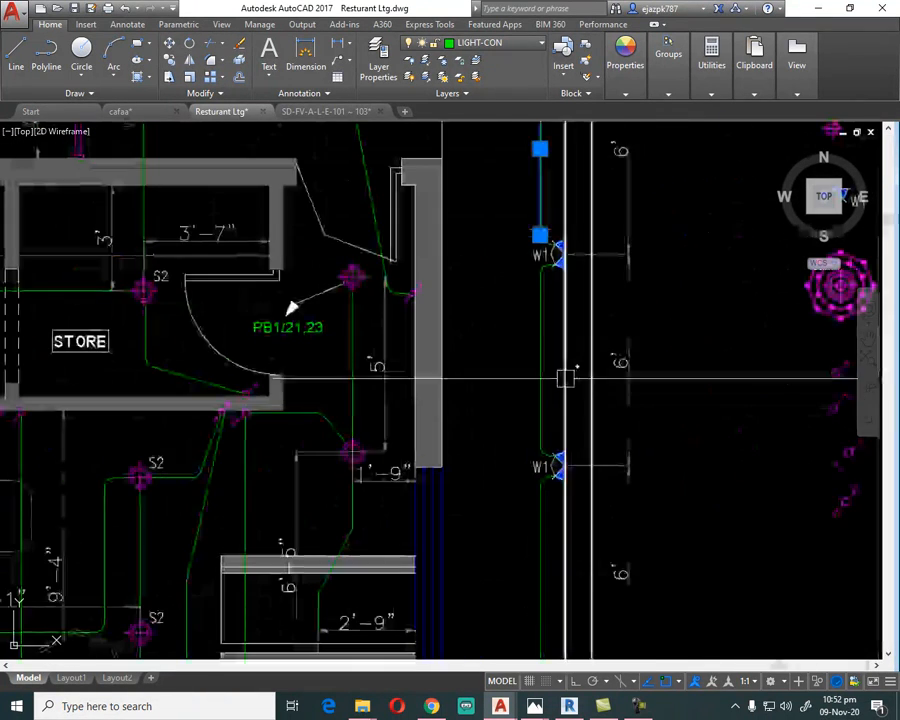
{"action": "scroll", "coordinate": [548, 347], "scroll_direction": "down", "scroll_amount": 1}
{"action": "scroll", "coordinate": [520, 245], "scroll_direction": "down", "scroll_amount": 4}
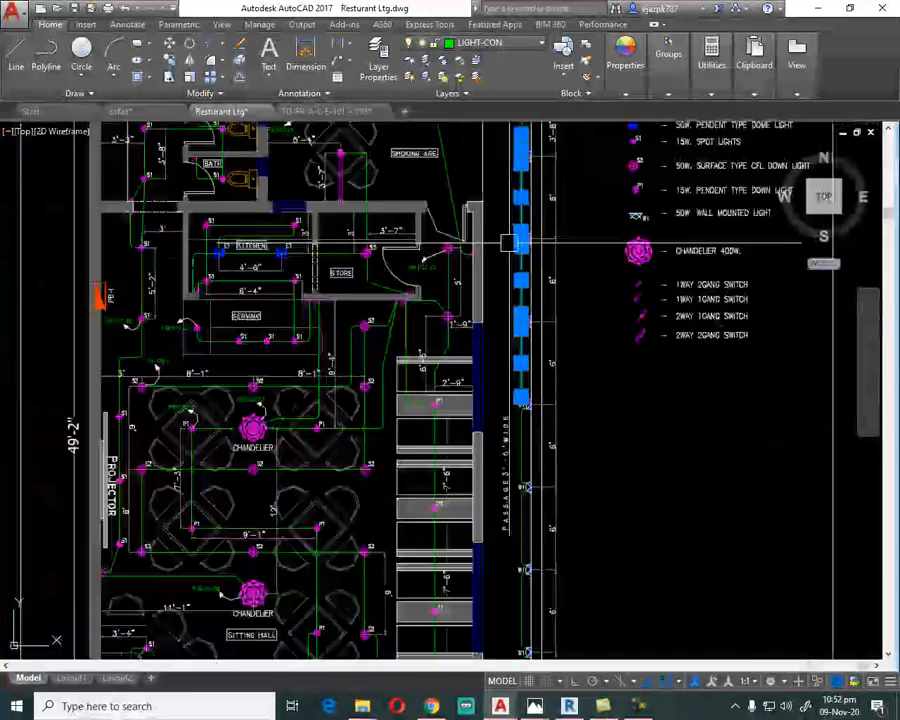
{"action": "scroll", "coordinate": [514, 350], "scroll_direction": "up", "scroll_amount": 4}
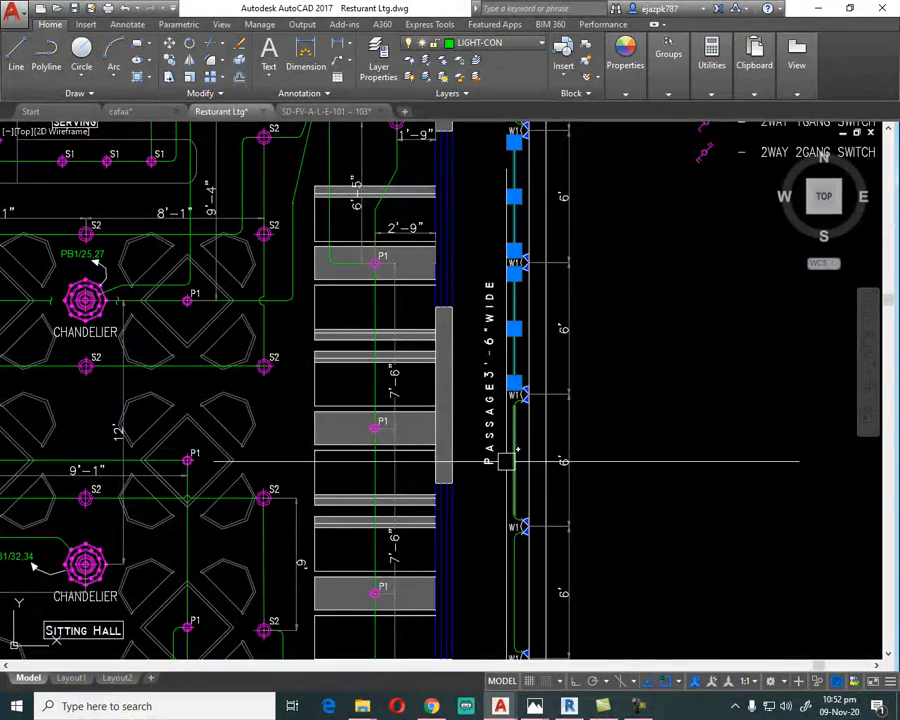
{"action": "scroll", "coordinate": [557, 397], "scroll_direction": "down", "scroll_amount": 4}
{"action": "scroll", "coordinate": [557, 397], "scroll_direction": "up", "scroll_amount": 4}
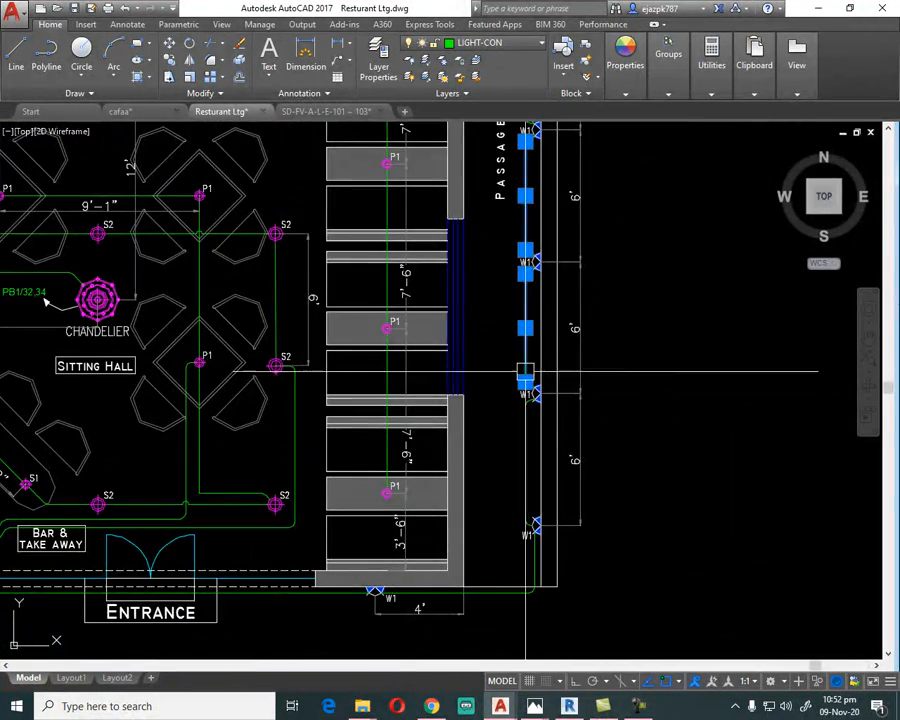
Extend the selection around the passage's lower corner and along the entrance front to the last W1 light.
{"action": "scroll", "coordinate": [532, 550], "scroll_direction": "up", "scroll_amount": 5}
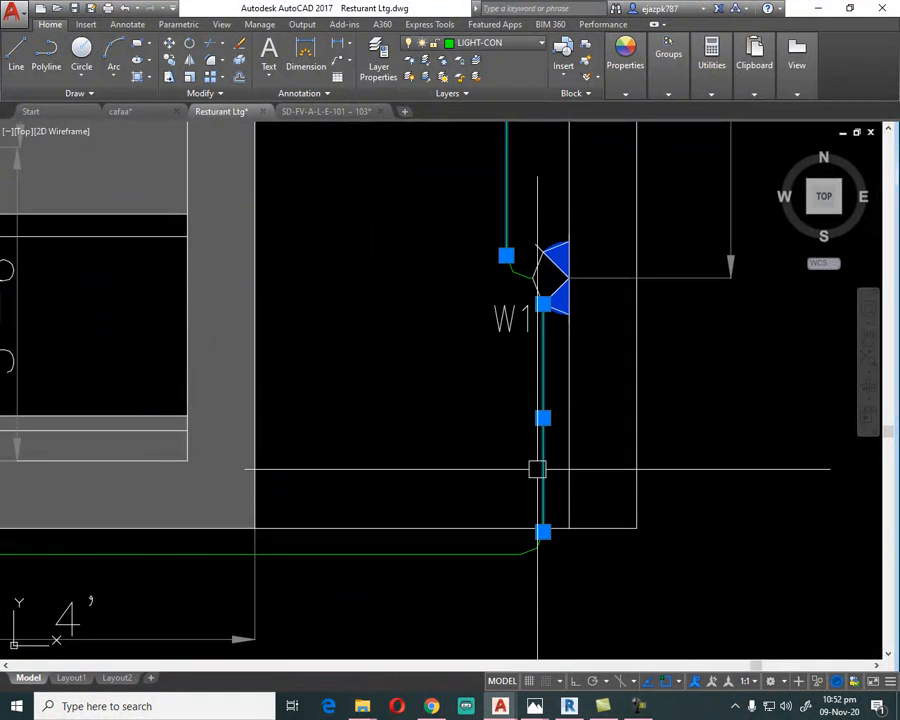
{"action": "scroll", "coordinate": [520, 408], "scroll_direction": "down", "scroll_amount": 4}
{"action": "scroll", "coordinate": [352, 438], "scroll_direction": "up", "scroll_amount": 4}
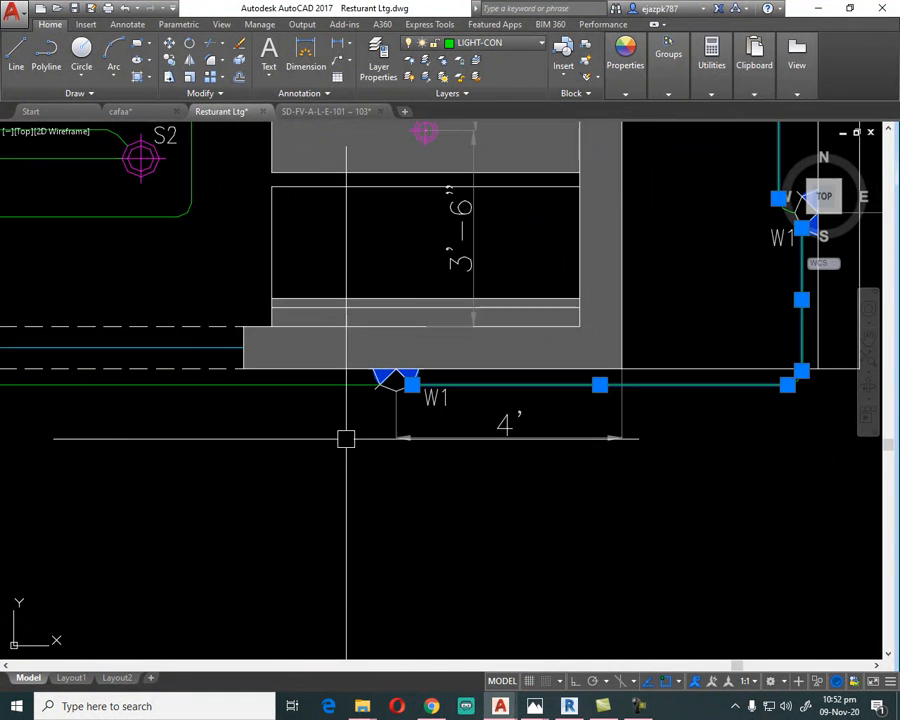
{"action": "scroll", "coordinate": [430, 410], "scroll_direction": "down", "scroll_amount": 4}
{"action": "scroll", "coordinate": [294, 314], "scroll_direction": "up", "scroll_amount": 5}
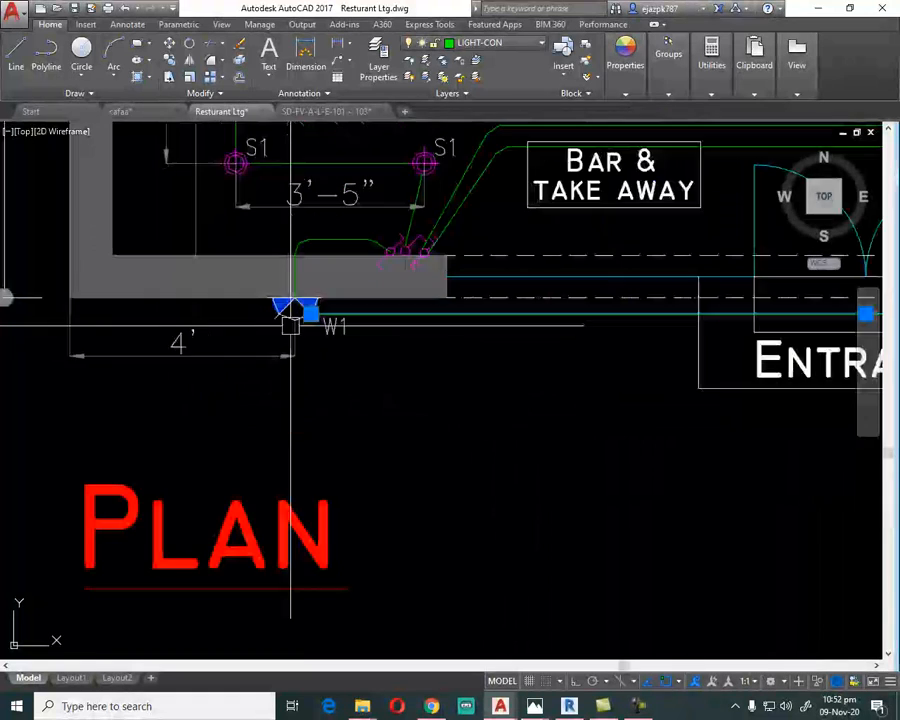
{"action": "scroll", "coordinate": [418, 408], "scroll_direction": "down", "scroll_amount": 4}
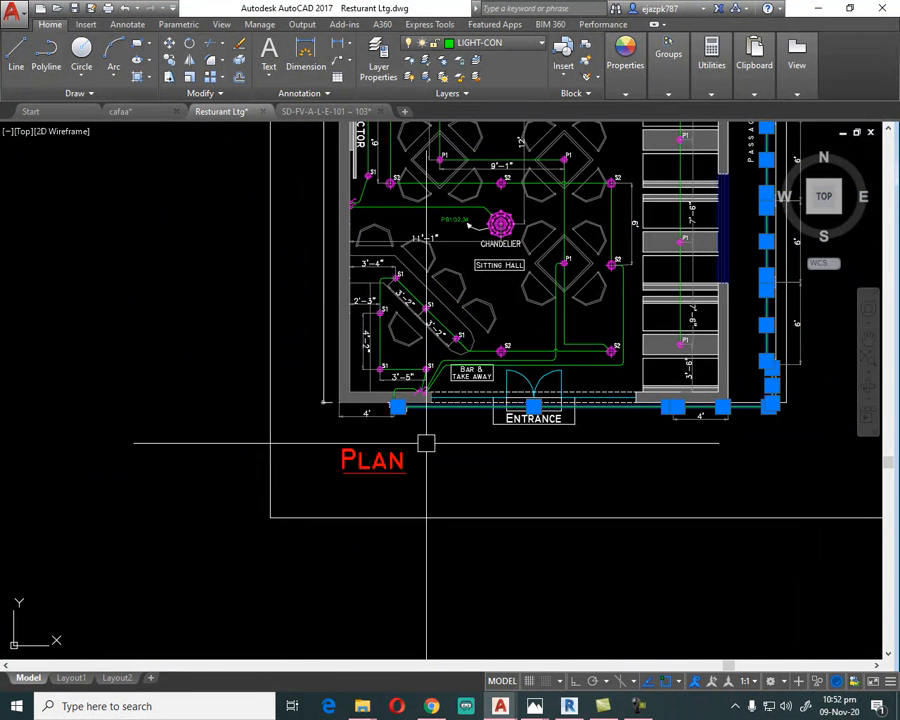
Inspect how the last W1 light below the bar connects through the wall to its two-way switch.
{"action": "scroll", "coordinate": [418, 428], "scroll_direction": "up", "scroll_amount": 5}
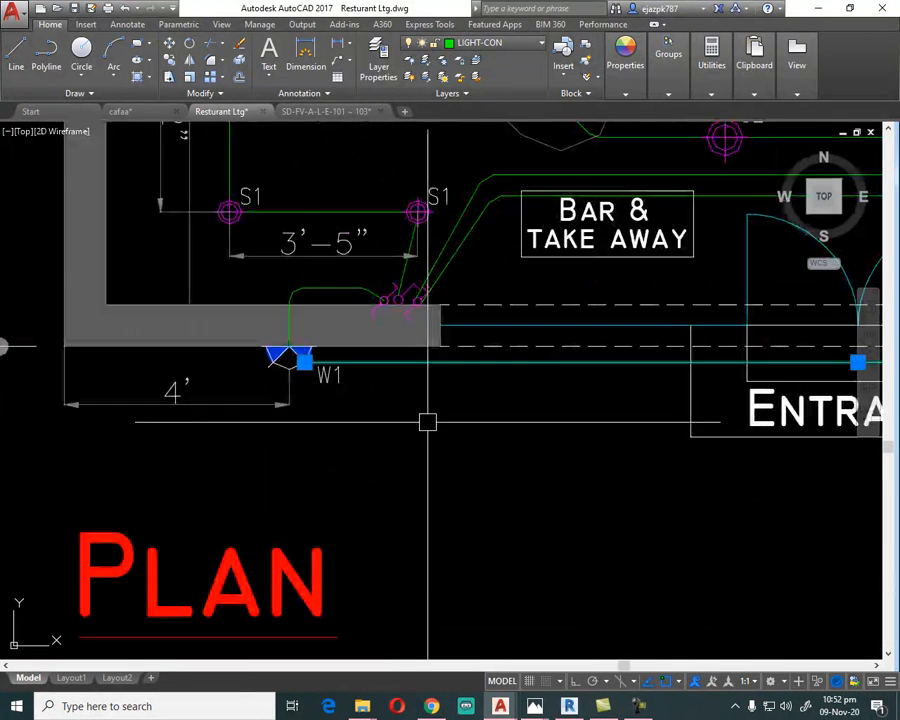
{"action": "scroll", "coordinate": [302, 345], "scroll_direction": "up", "scroll_amount": 6}
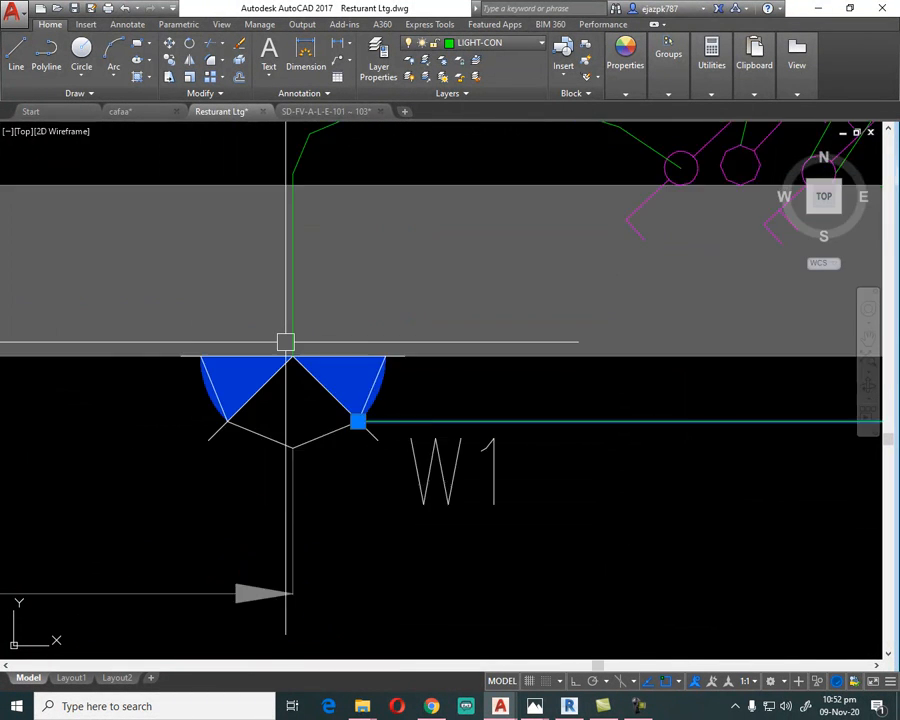
{"action": "scroll", "coordinate": [300, 425], "scroll_direction": "down", "scroll_amount": 4}
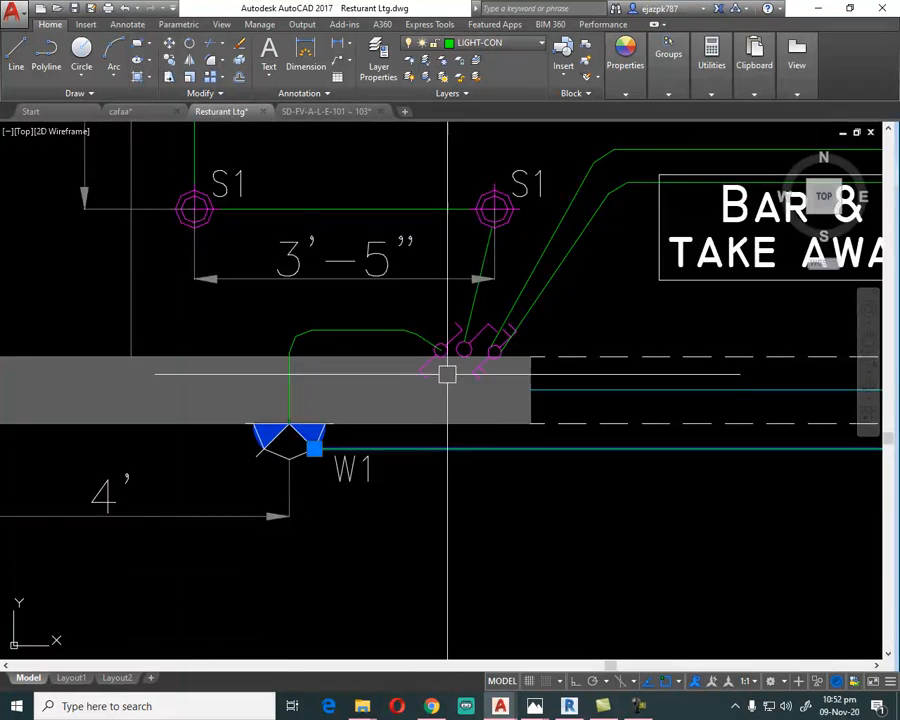
{"action": "scroll", "coordinate": [436, 360], "scroll_direction": "up", "scroll_amount": 3}
{"action": "scroll", "coordinate": [430, 340], "scroll_direction": "down", "scroll_amount": 9}
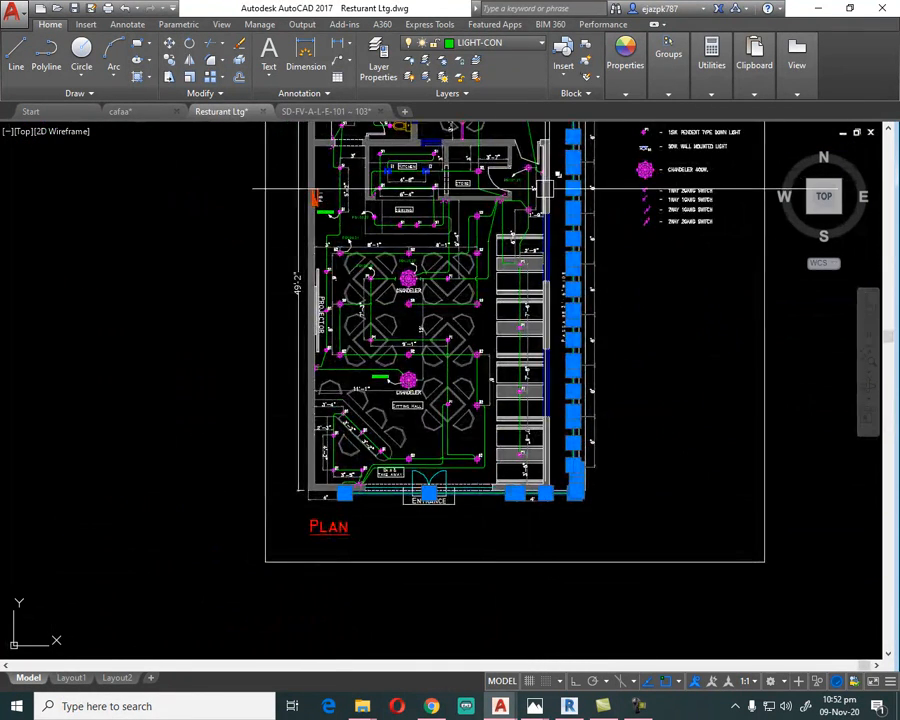
Inspect the circuit's other two-way switch beside the smoking area door and its wire from the W1 light.
{"action": "scroll", "coordinate": [520, 320], "scroll_direction": "up", "scroll_amount": 6}
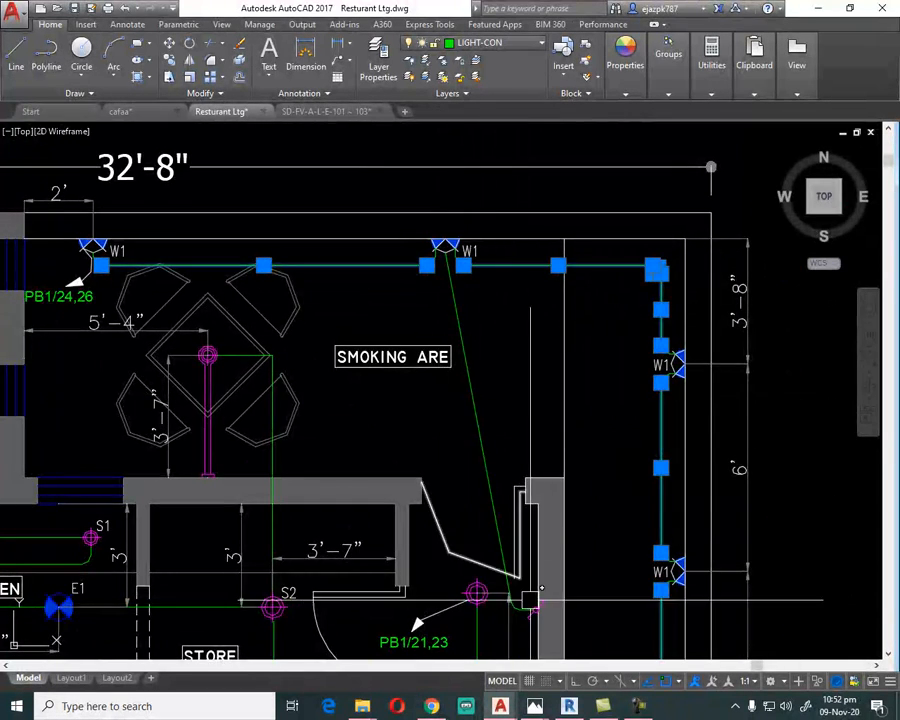
{"action": "scroll", "coordinate": [529, 599], "scroll_direction": "up", "scroll_amount": 8}
{"action": "scroll", "coordinate": [462, 340], "scroll_direction": "down", "scroll_amount": 2}
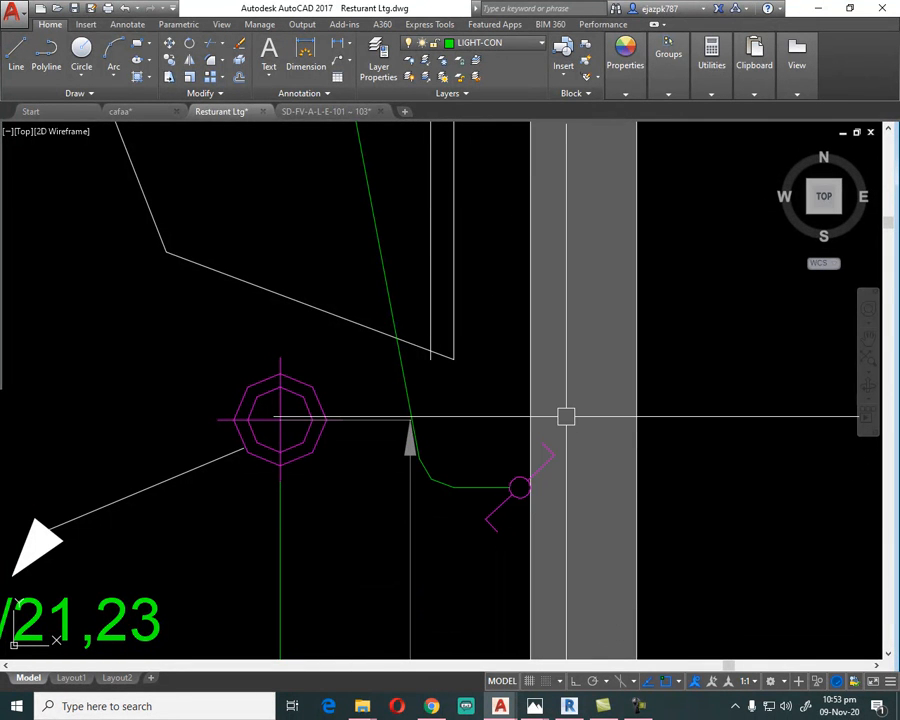
{"action": "scroll", "coordinate": [542, 341], "scroll_direction": "down", "scroll_amount": 6}
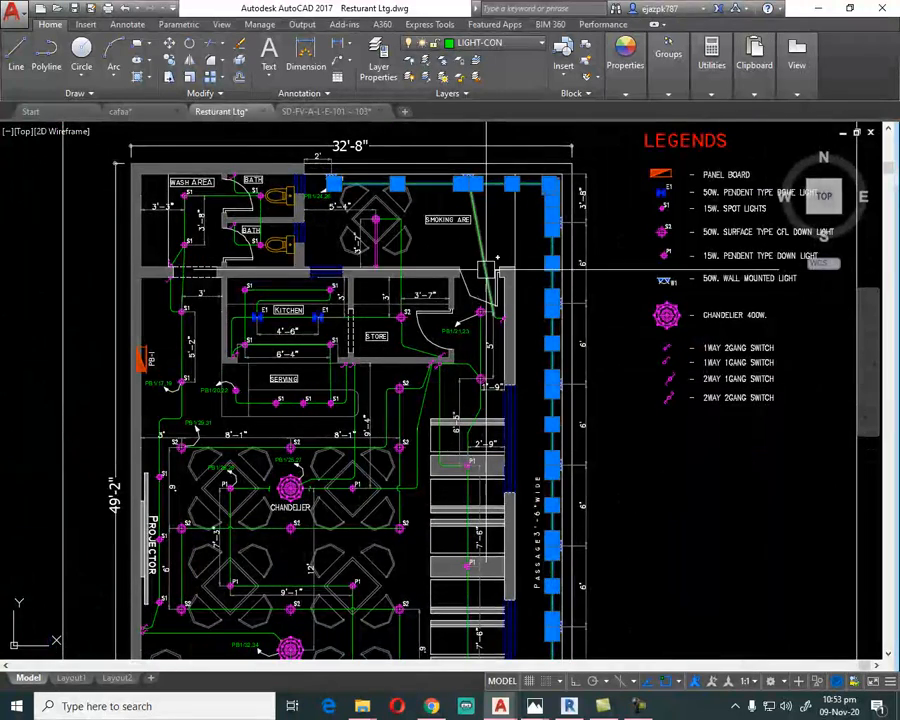
{"action": "scroll", "coordinate": [498, 331], "scroll_direction": "up", "scroll_amount": 8}
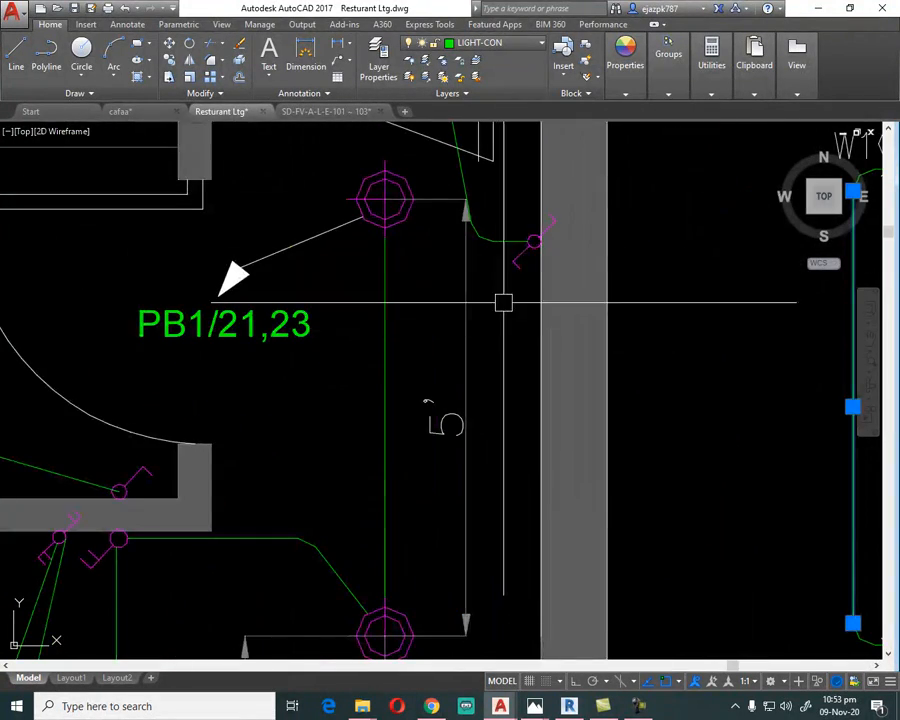
{"action": "scroll", "coordinate": [520, 267], "scroll_direction": "down", "scroll_amount": 10}
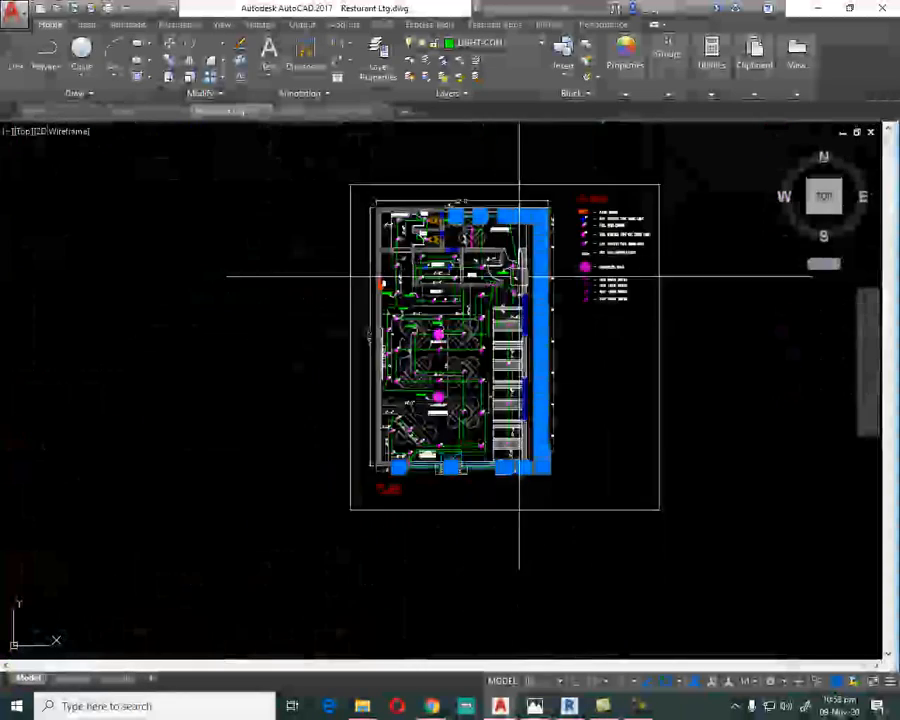
Re-examine the two-way switch beside Bar & Take Away, then clear the wiring selection.
{"action": "scroll", "coordinate": [412, 470], "scroll_direction": "up", "scroll_amount": 8}
{"action": "scroll", "coordinate": [360, 412], "scroll_direction": "up", "scroll_amount": 5}
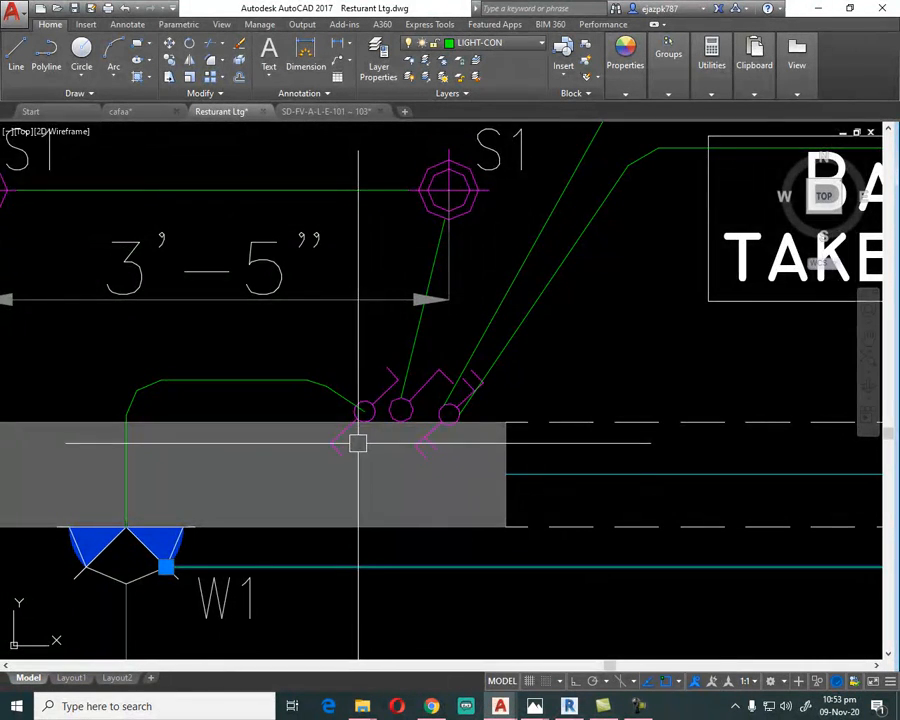
{"action": "scroll", "coordinate": [358, 443], "scroll_direction": "down", "scroll_amount": 6}
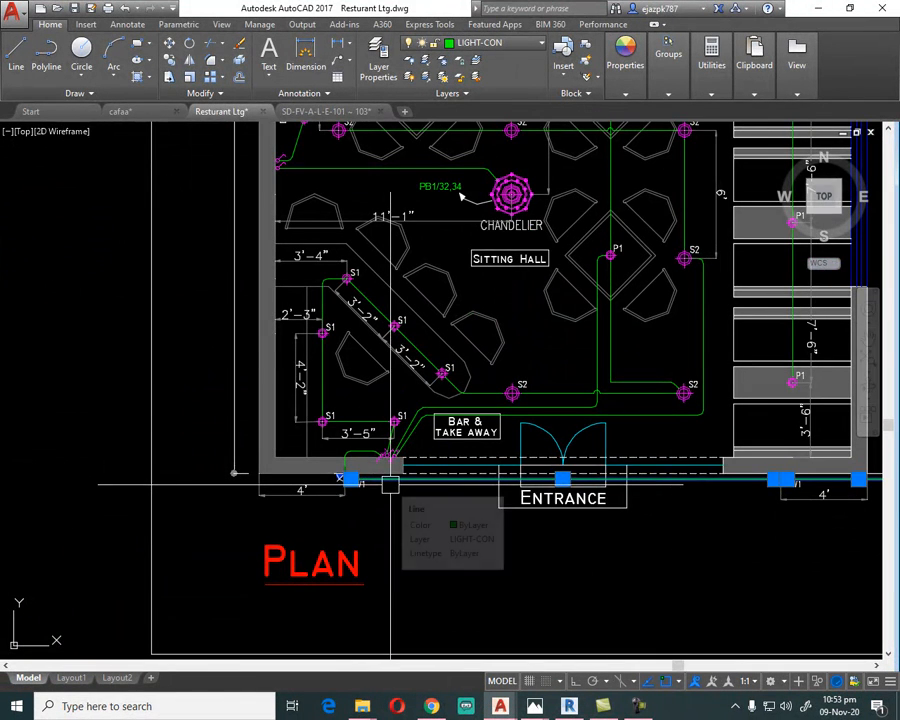
{"action": "key", "text": "Escape"}
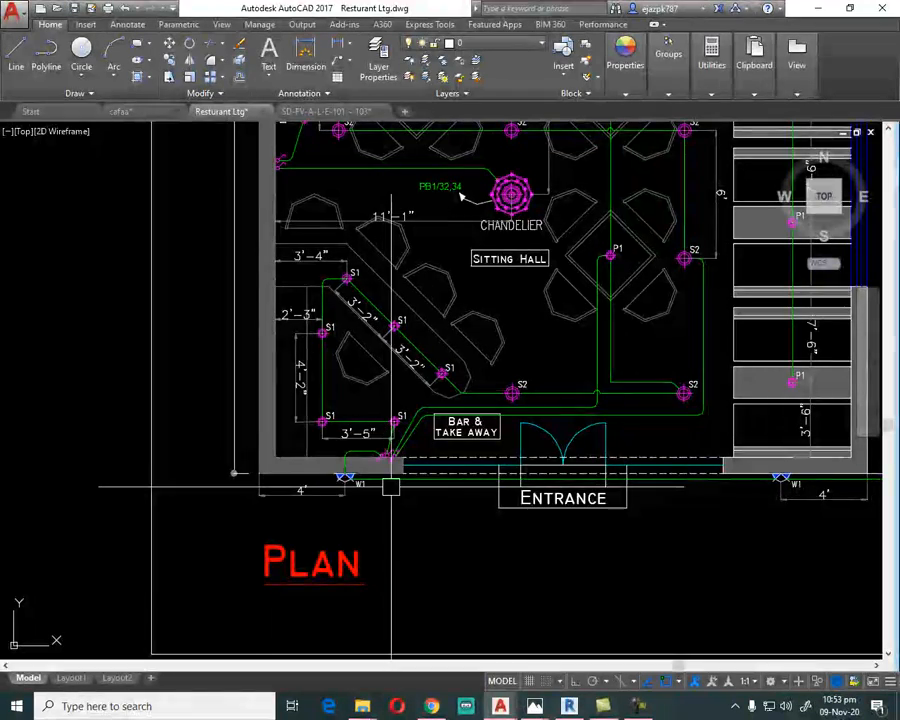
Examine the lower sitting hall chandelier and its PB1/32,34 circuit label.
{"action": "scroll", "coordinate": [390, 487], "scroll_direction": "down", "scroll_amount": 2}
{"action": "scroll", "coordinate": [457, 277], "scroll_direction": "up", "scroll_amount": 6}
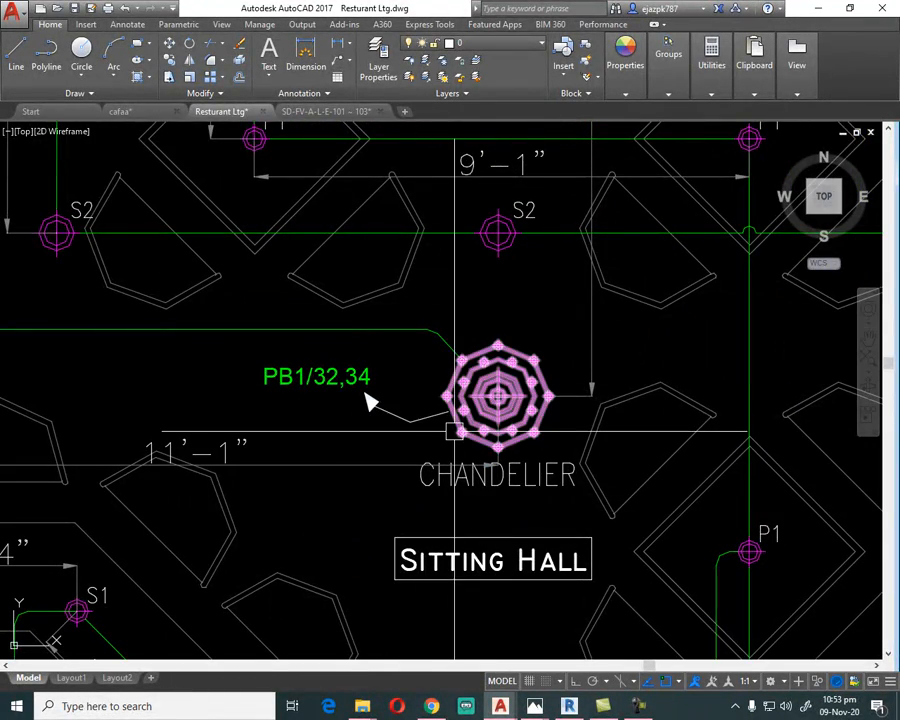
{"action": "scroll", "coordinate": [490, 410], "scroll_direction": "down", "scroll_amount": 3}
{"action": "scroll", "coordinate": [492, 395], "scroll_direction": "up", "scroll_amount": 5}
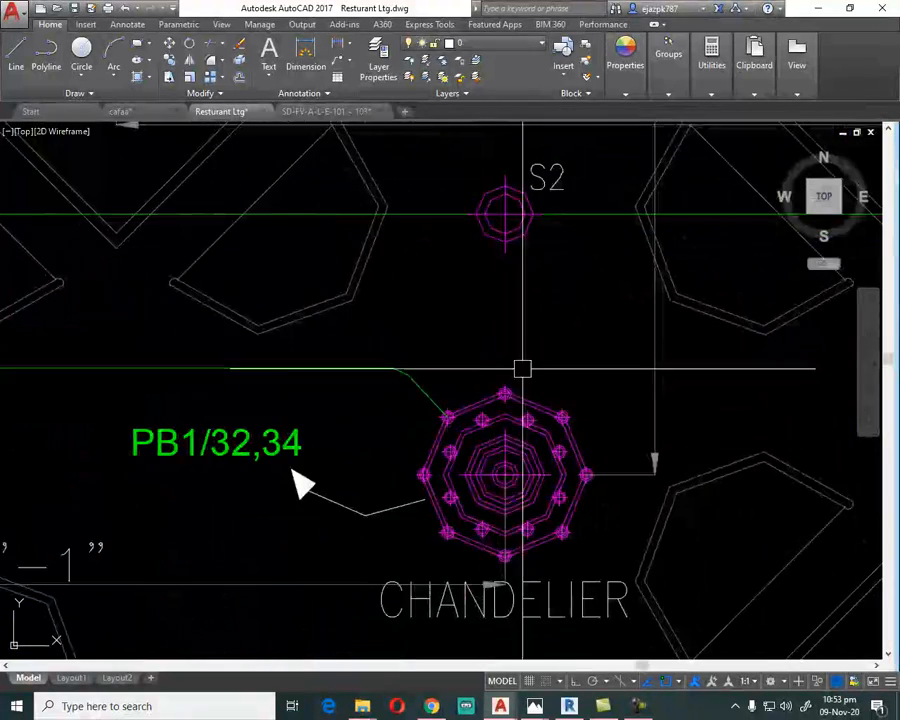
Select the lower chandelier's wiring segments and follow them to the switch on the projector-side wall.
{"action": "left_click", "coordinate": [374, 366]}
{"action": "scroll", "coordinate": [387, 363], "scroll_direction": "up", "scroll_amount": 5}
{"action": "left_click", "coordinate": [443, 392]}
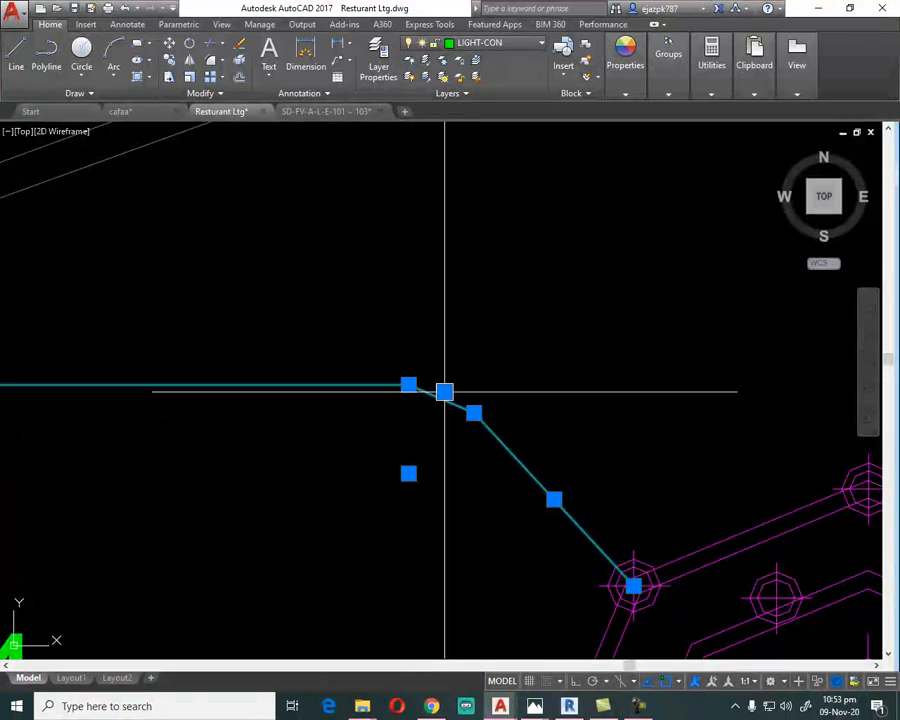
{"action": "scroll", "coordinate": [598, 345], "scroll_direction": "down", "scroll_amount": 8}
{"action": "scroll", "coordinate": [243, 396], "scroll_direction": "up", "scroll_amount": 8}
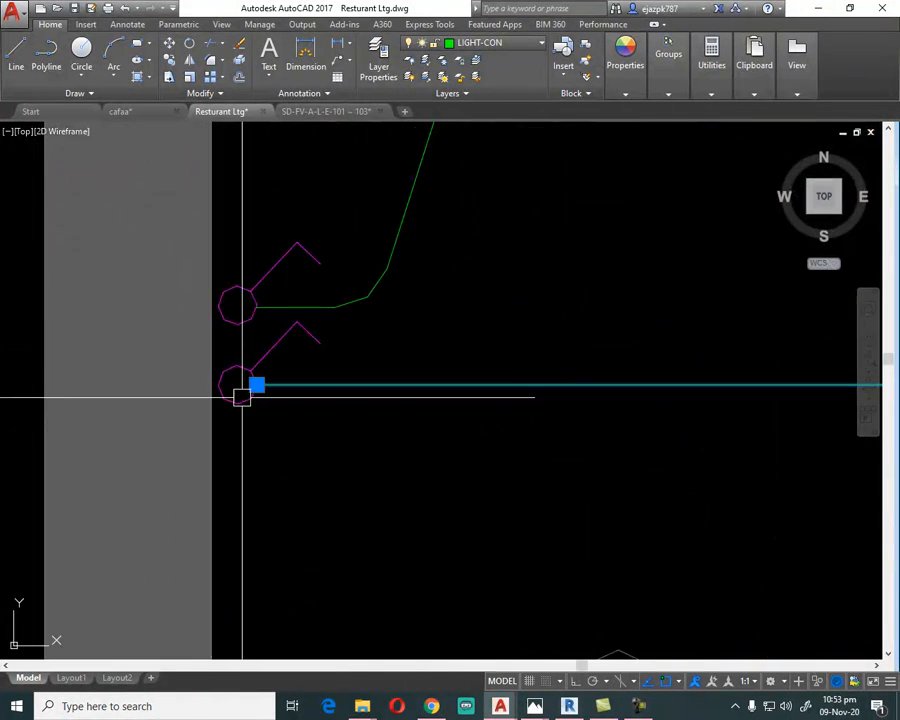
Clear the chandelier wire selection and re-examine the lower sitting hall chandelier with its PB1/32,34 circuit label.
{"action": "scroll", "coordinate": [234, 401], "scroll_direction": "down", "scroll_amount": 4}
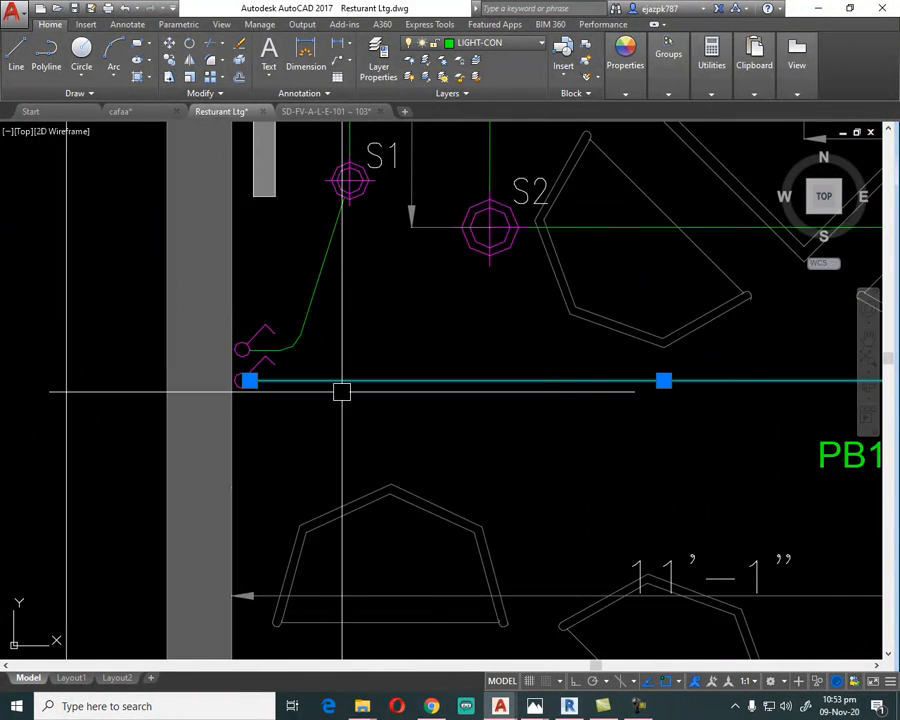
{"action": "scroll", "coordinate": [341, 391], "scroll_direction": "down", "scroll_amount": 3}
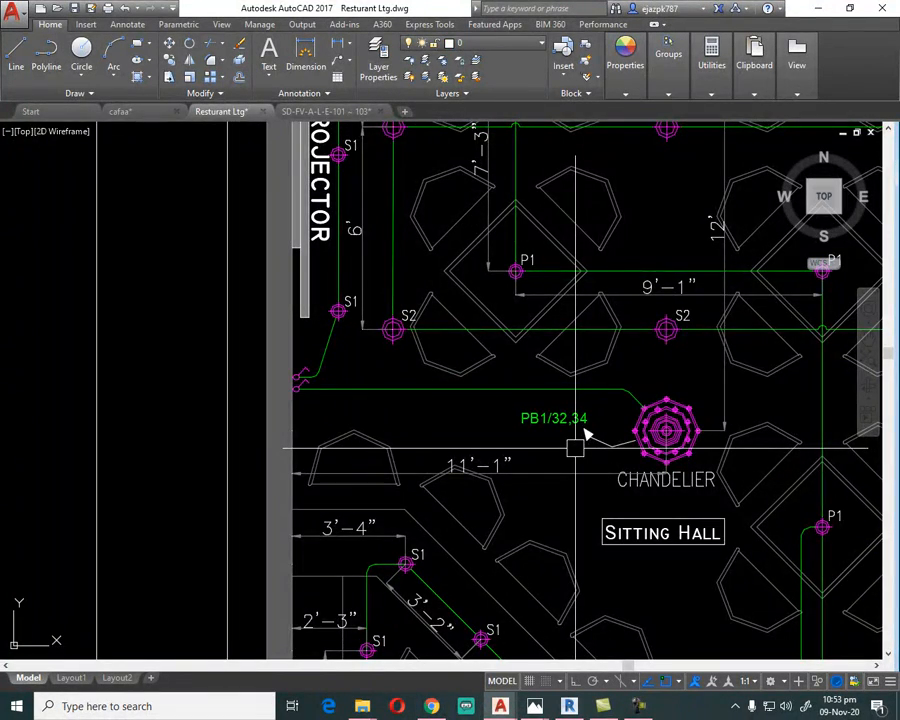
{"action": "scroll", "coordinate": [575, 447], "scroll_direction": "up", "scroll_amount": 5}
{"action": "scroll", "coordinate": [557, 428], "scroll_direction": "down", "scroll_amount": 4}
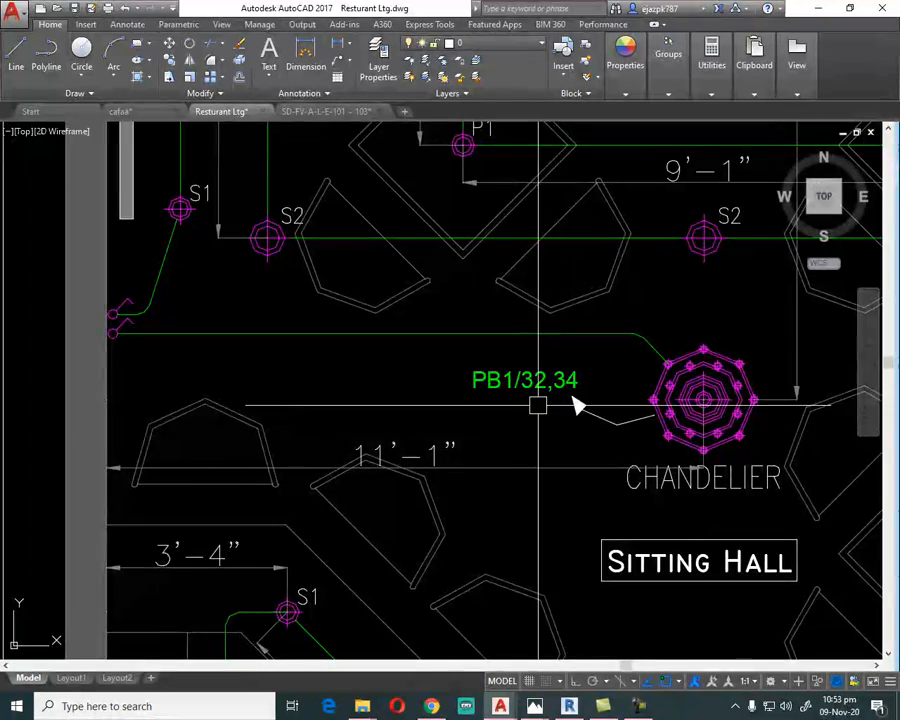
{"action": "scroll", "coordinate": [560, 404], "scroll_direction": "down", "scroll_amount": 6}
{"action": "scroll", "coordinate": [470, 400], "scroll_direction": "up", "scroll_amount": 6}
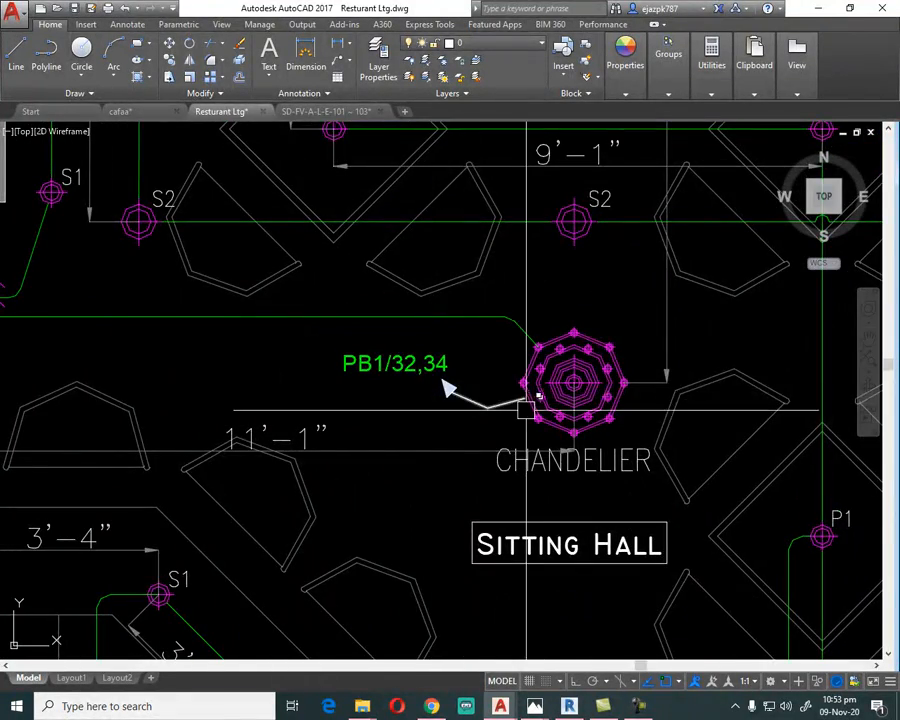
Check the switch types in the legend and survey the sitting hall's P1, S2 and chandelier fixtures.
{"action": "scroll", "coordinate": [527, 406], "scroll_direction": "down", "scroll_amount": 6}
{"action": "scroll", "coordinate": [690, 263], "scroll_direction": "up", "scroll_amount": 4}
{"action": "scroll", "coordinate": [745, 165], "scroll_direction": "up", "scroll_amount": 5}
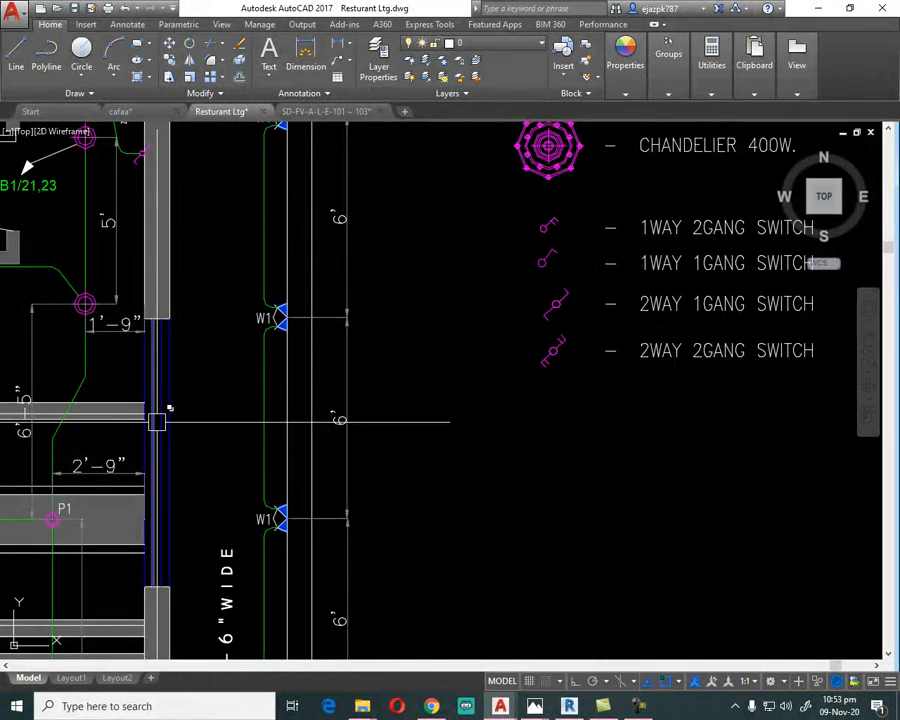
{"action": "scroll", "coordinate": [201, 443], "scroll_direction": "down", "scroll_amount": 6}
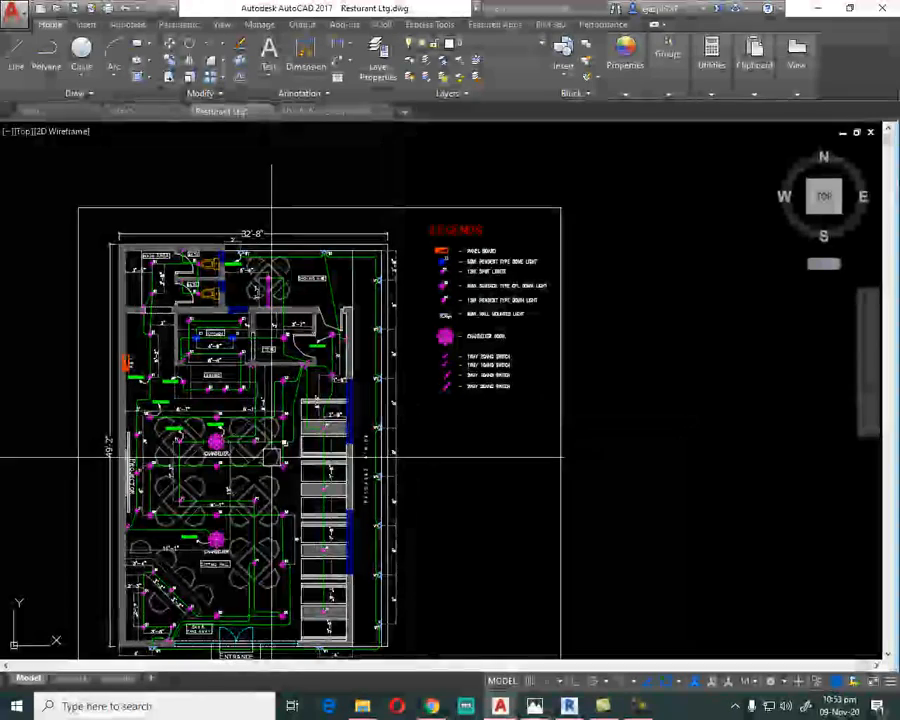
{"action": "scroll", "coordinate": [223, 565], "scroll_direction": "up", "scroll_amount": 5}
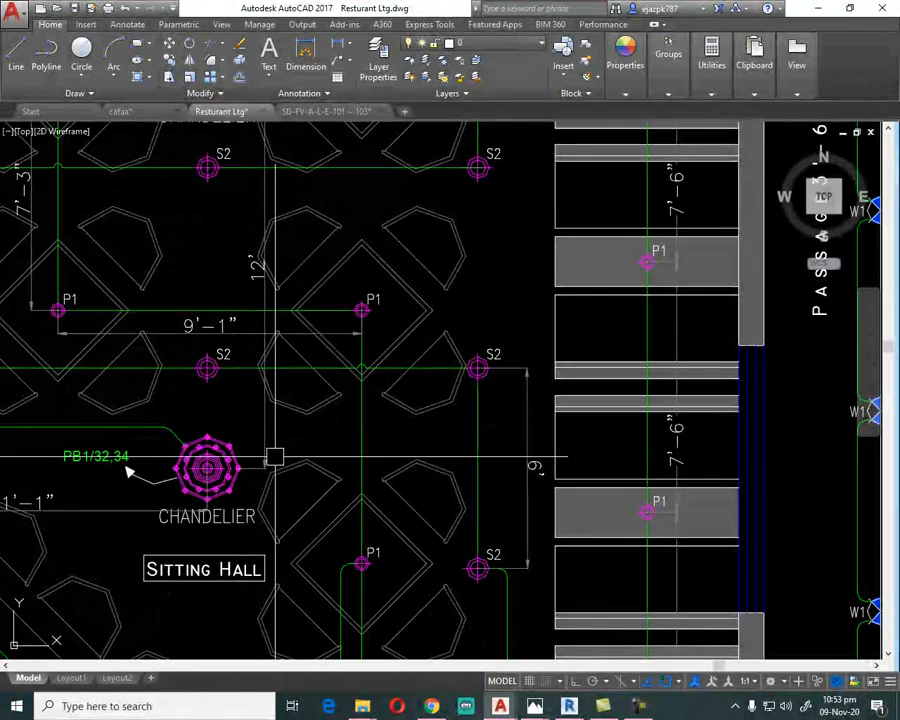
{"action": "scroll", "coordinate": [297, 440], "scroll_direction": "down", "scroll_amount": 2}
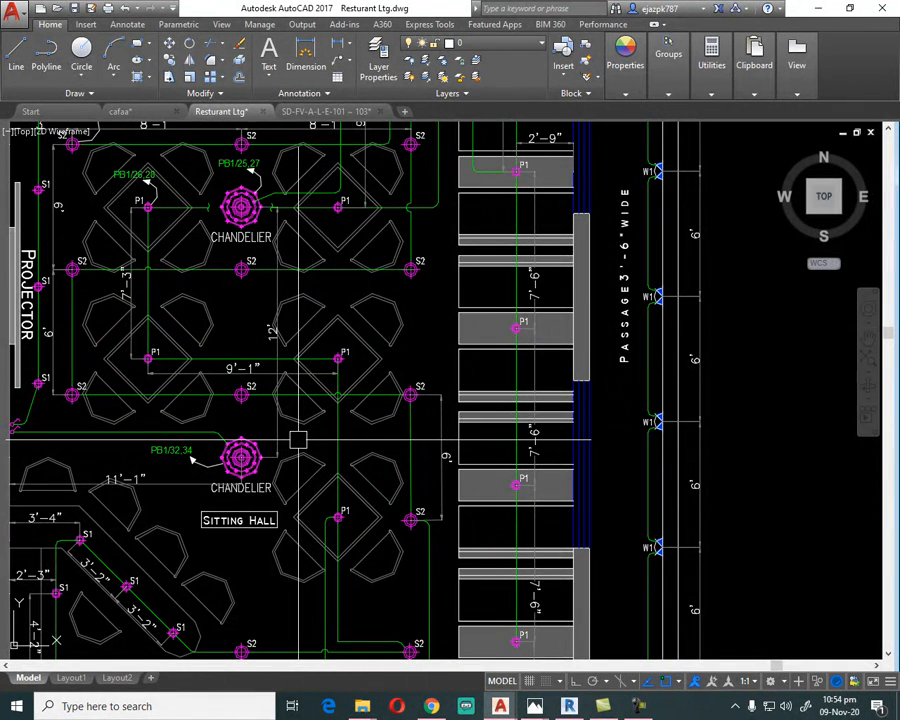
Examine the circuit labels across the plan, from PB1/26,28 and PB1/25,27 in the sitting hall up to PB1/24,26 by the smoking area.
{"action": "scroll", "coordinate": [298, 440], "scroll_direction": "down", "scroll_amount": 3}
{"action": "scroll", "coordinate": [170, 285], "scroll_direction": "up", "scroll_amount": 8}
{"action": "mouse_move", "coordinate": [160, 275]}
{"action": "middle_mouse_down"}
{"action": "mouse_move", "coordinate": [203, 411]}
{"action": "mouse_move", "coordinate": [232, 452]}
{"action": "mouse_move", "coordinate": [240, 443]}
{"action": "middle_mouse_up"}
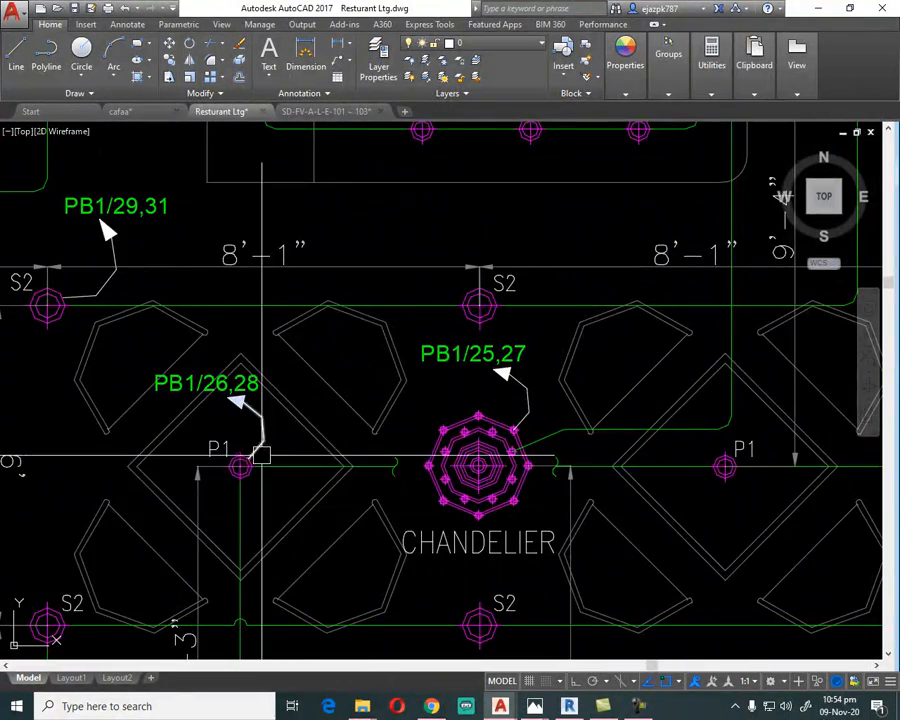
{"action": "scroll", "coordinate": [261, 455], "scroll_direction": "down", "scroll_amount": 4}
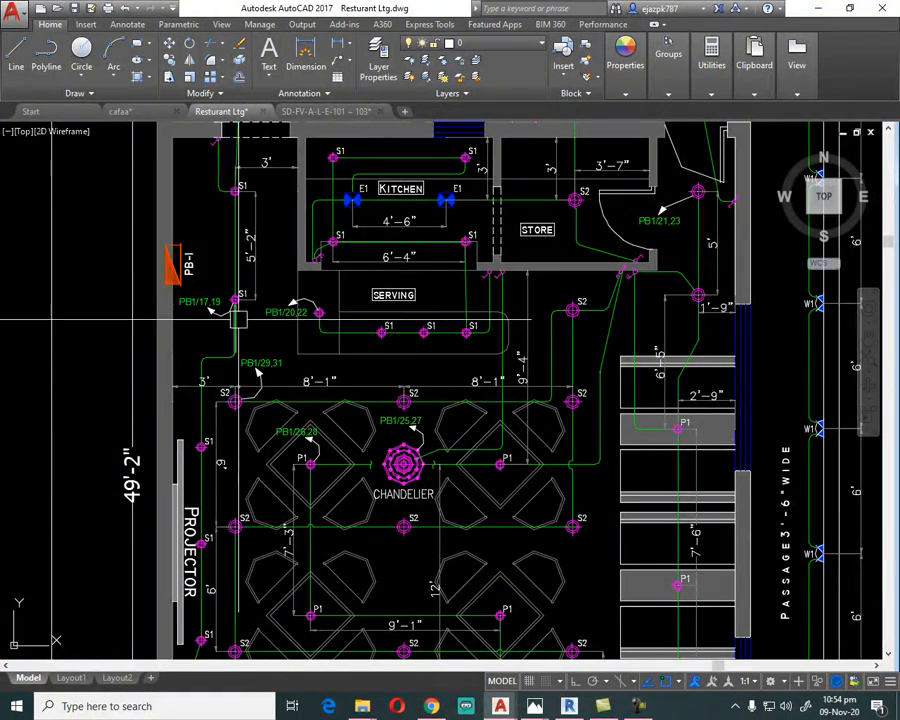
{"action": "middle_click_drag", "start_coordinate": [370, 279], "coordinate": [305, 445]}
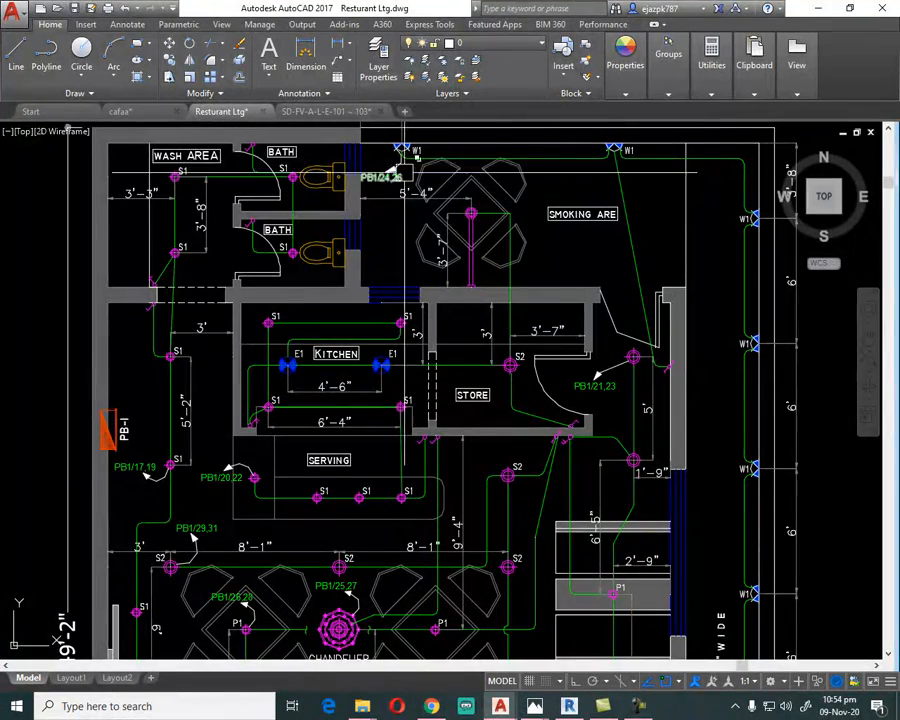
{"action": "mouse_move", "coordinate": [434, 526]}
{"action": "middle_mouse_down"}
{"action": "mouse_move", "coordinate": [383, 485]}
{"action": "mouse_move", "coordinate": [271, 479]}
{"action": "middle_mouse_up"}
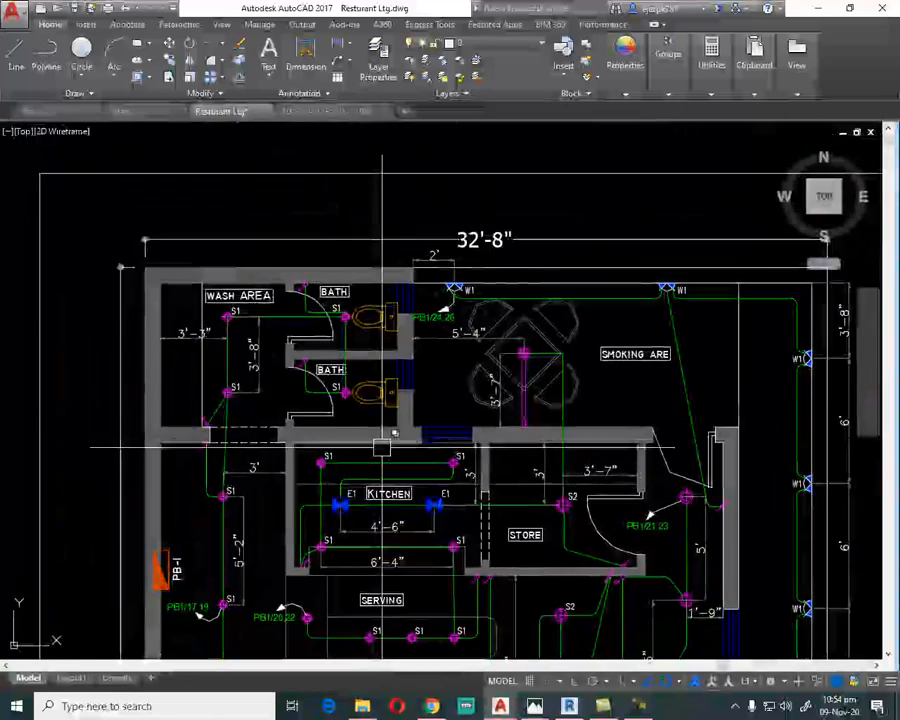
Examine the S1 light wiring between the two baths and the wash area, and review the overall plan with its legend.
{"action": "scroll", "coordinate": [210, 351], "scroll_direction": "up", "scroll_amount": 5}
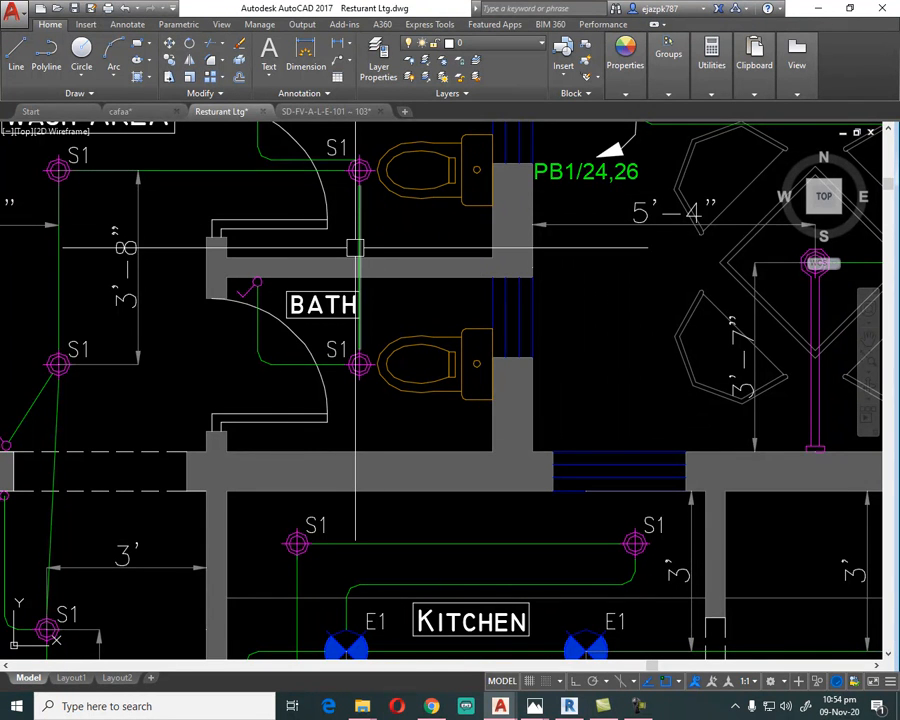
{"action": "scroll", "coordinate": [355, 248], "scroll_direction": "down", "scroll_amount": 2}
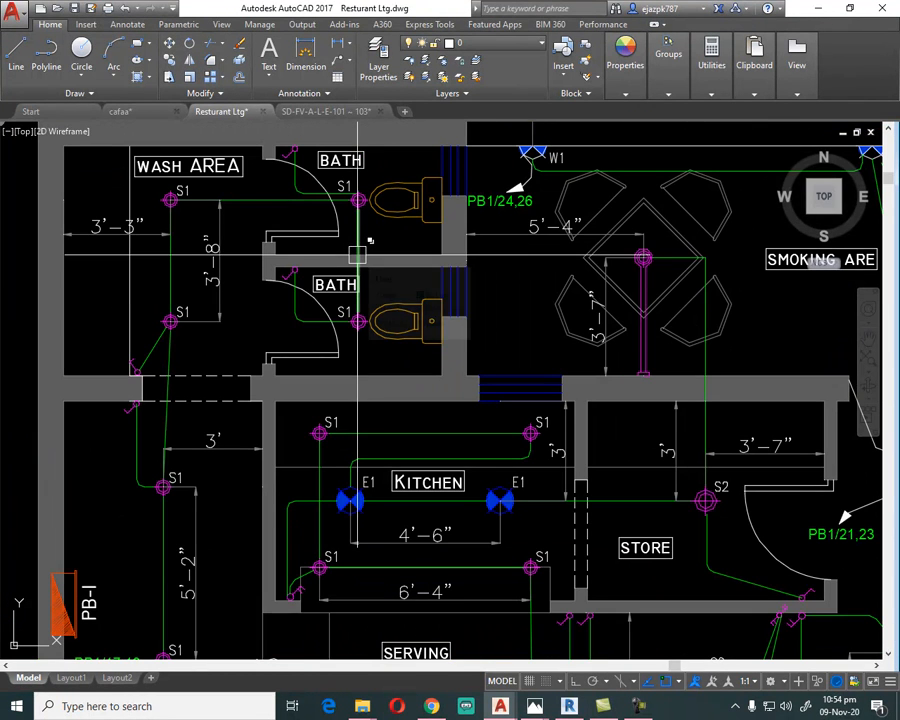
{"action": "scroll", "coordinate": [188, 256], "scroll_direction": "down", "scroll_amount": 1}
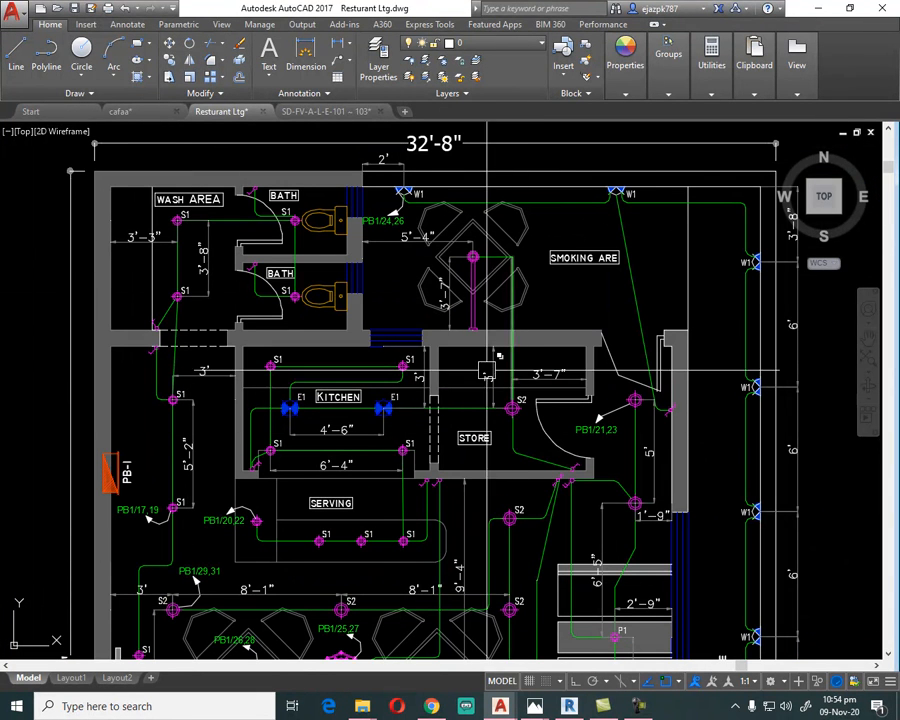
{"action": "scroll", "coordinate": [455, 268], "scroll_direction": "down", "scroll_amount": 2}
{"action": "scroll", "coordinate": [455, 268], "scroll_direction": "down", "scroll_amount": 2}
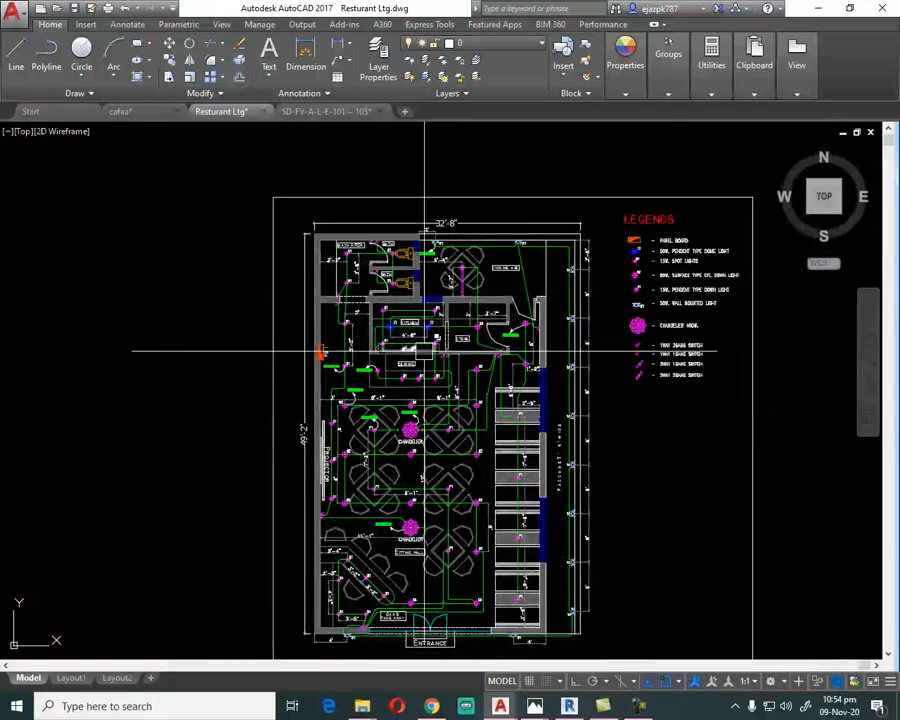
{"action": "scroll", "coordinate": [588, 270], "scroll_direction": "up", "scroll_amount": 5}
{"action": "scroll", "coordinate": [585, 279], "scroll_direction": "down", "scroll_amount": 5}
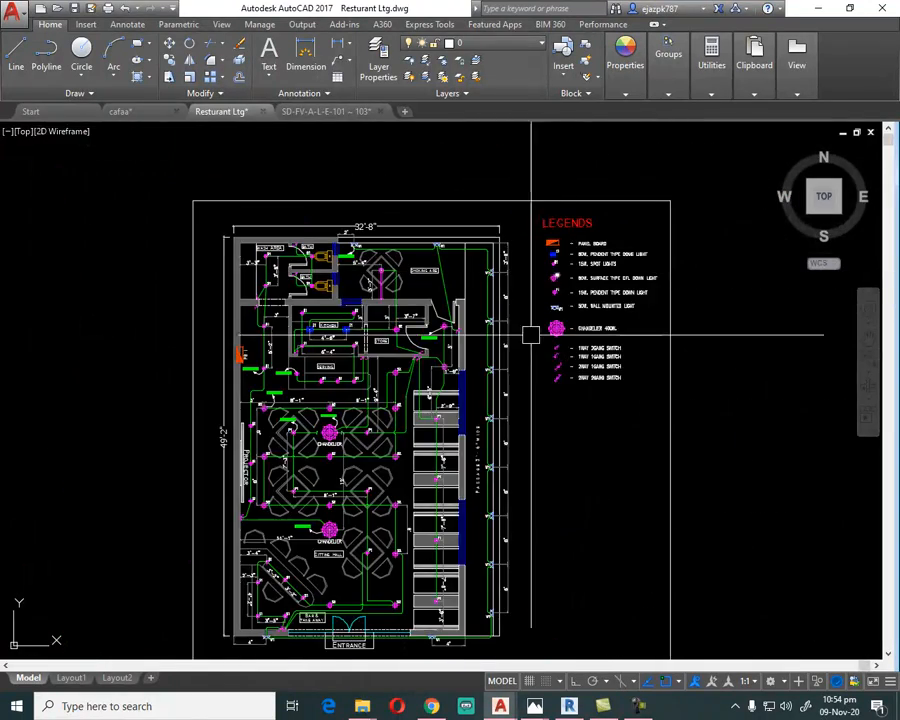
{"action": "scroll", "coordinate": [275, 438], "scroll_direction": "up", "scroll_amount": 4}
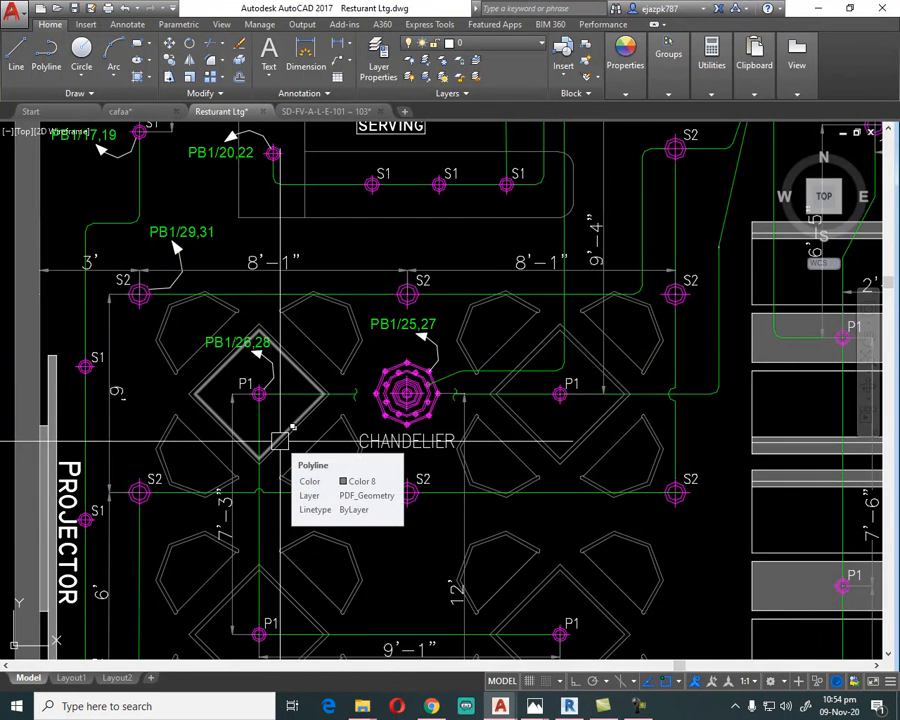
{"action": "left_click", "coordinate": [273, 428]}
{"action": "key", "text": "Delete"}
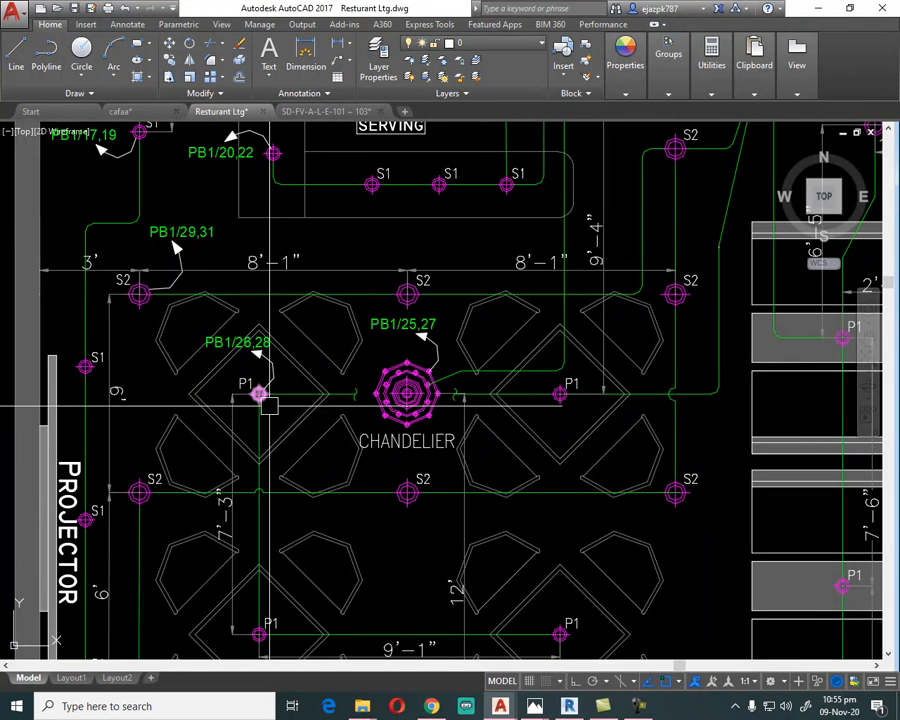
{"action": "key", "text": "ctrl+z"}
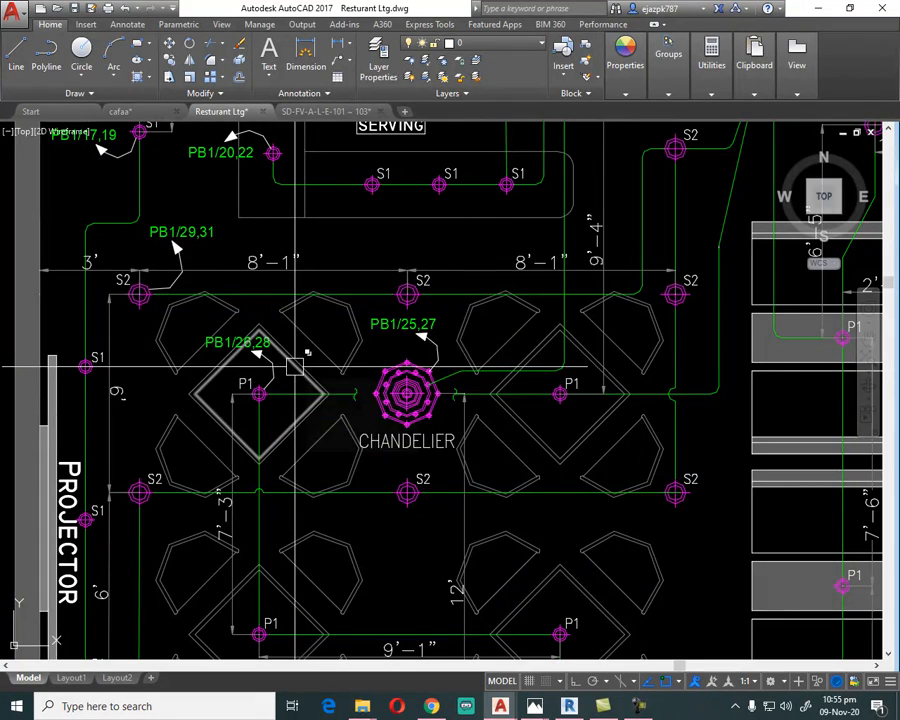
Inspect the upper chandelier's PB1/25,27 wire where it bends beside the adjacent P1 light.
{"action": "scroll", "coordinate": [298, 300], "scroll_direction": "down", "scroll_amount": 5}
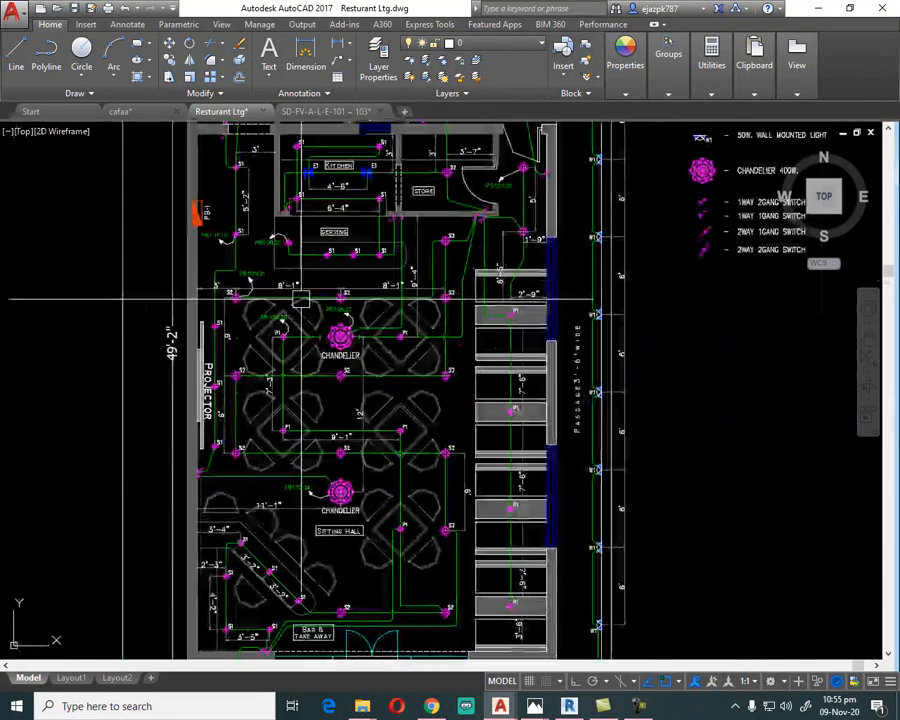
{"action": "scroll", "coordinate": [426, 360], "scroll_direction": "up", "scroll_amount": 7}
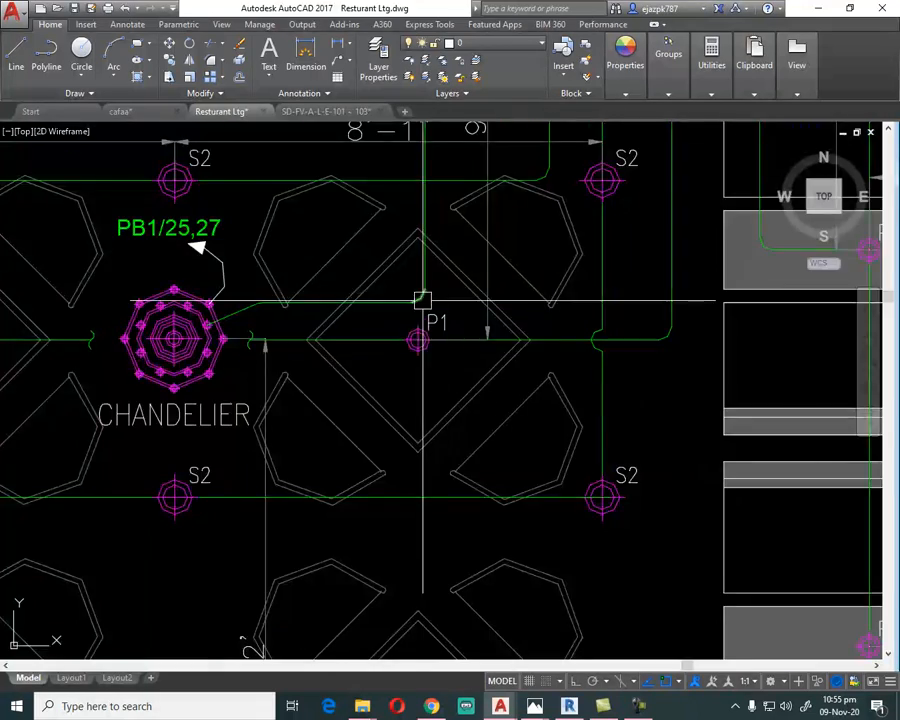
{"action": "scroll", "coordinate": [422, 300], "scroll_direction": "down", "scroll_amount": 5}
{"action": "scroll", "coordinate": [410, 365], "scroll_direction": "up", "scroll_amount": 6}
Locate the recessed mounted lighting fixture installation detail and examine its lighting control switch height above finish floor level.
{"action": "scroll", "coordinate": [408, 382], "scroll_direction": "down", "scroll_amount": 7}
{"action": "scroll", "coordinate": [324, 378], "scroll_direction": "down", "scroll_amount": 2}
{"action": "scroll", "coordinate": [252, 326], "scroll_direction": "up", "scroll_amount": 2}
{"action": "scroll", "coordinate": [300, 345], "scroll_direction": "up", "scroll_amount": 6}
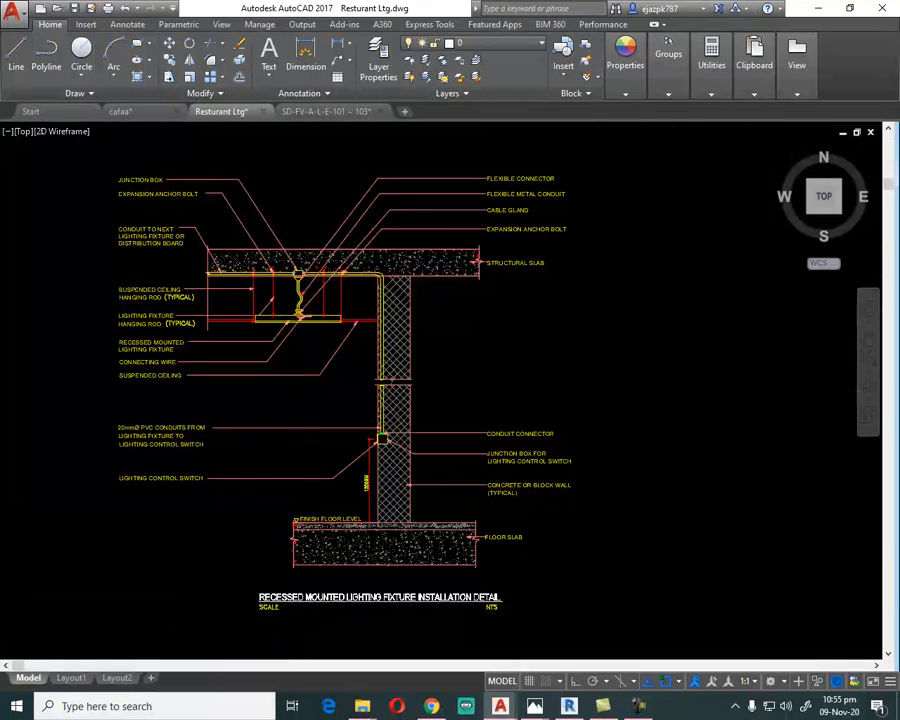
{"action": "scroll", "coordinate": [386, 579], "scroll_direction": "up", "scroll_amount": 6}
{"action": "scroll", "coordinate": [540, 568], "scroll_direction": "down", "scroll_amount": 2}
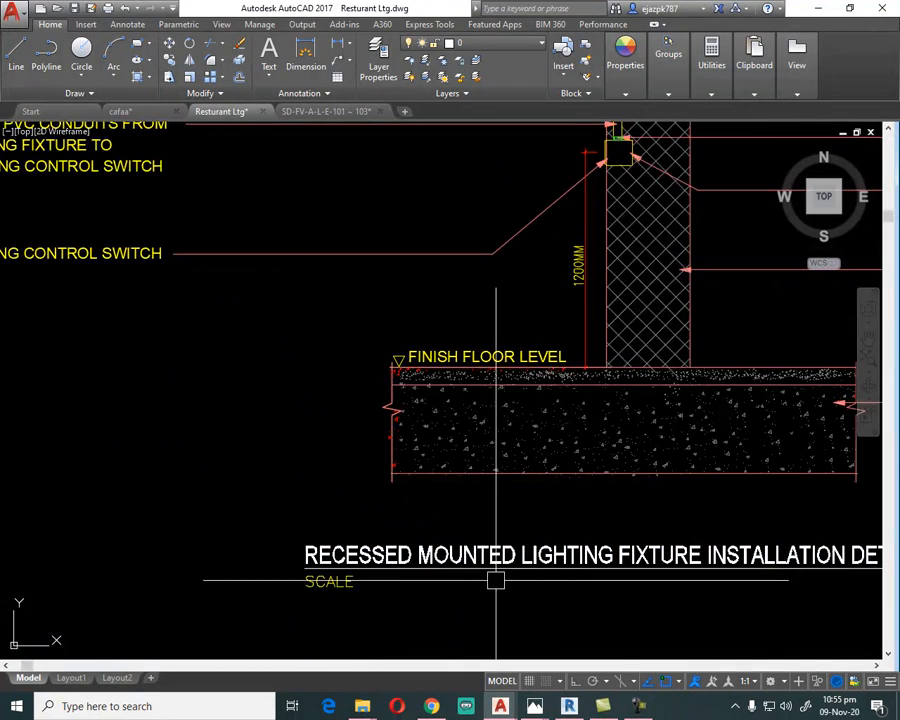
Examine the recessed fixture, suspended ceiling, ceiling conduit, junction box and flexible metal conduit in the installation detail.
{"action": "scroll", "coordinate": [496, 580], "scroll_direction": "down", "scroll_amount": 2}
{"action": "middle_click_drag", "start_coordinate": [422, 346], "coordinate": [416, 534]}
{"action": "scroll", "coordinate": [442, 238], "scroll_direction": "up", "scroll_amount": 6}
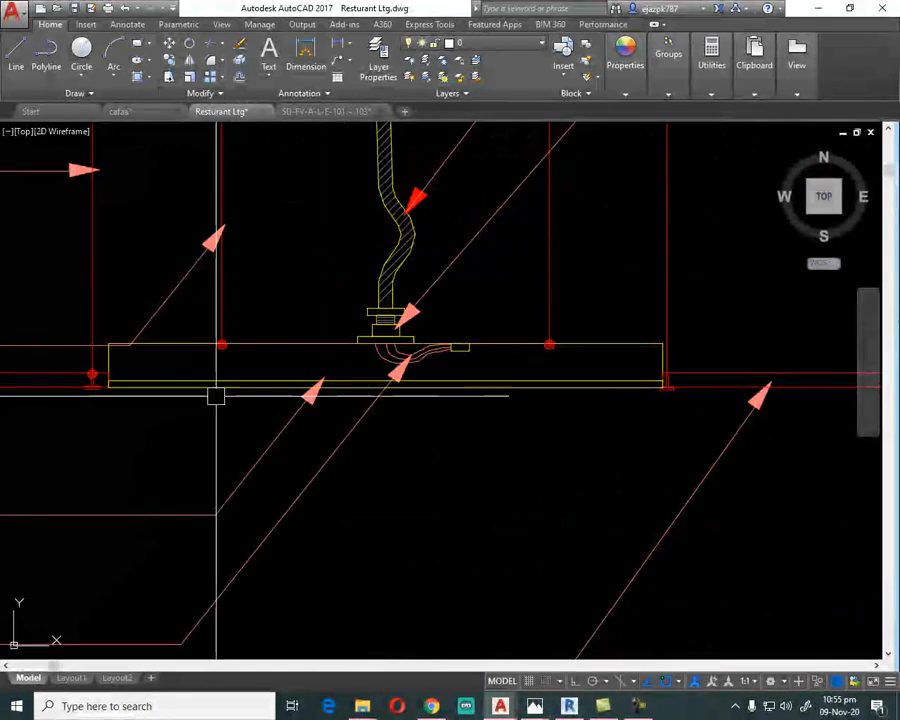
{"action": "scroll", "coordinate": [293, 383], "scroll_direction": "down", "scroll_amount": 4}
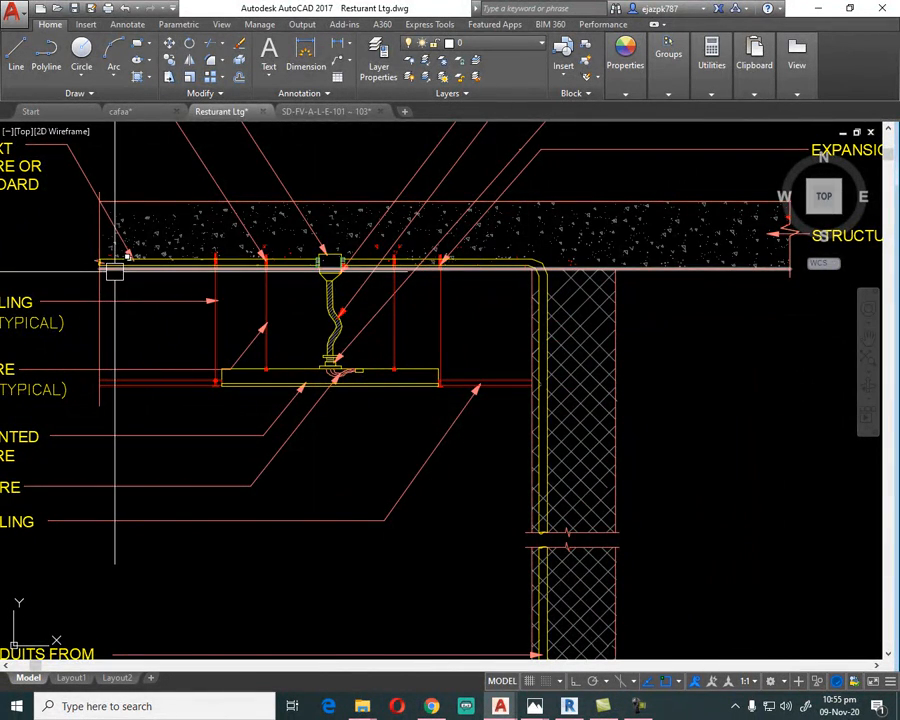
{"action": "scroll", "coordinate": [340, 261], "scroll_direction": "up", "scroll_amount": 5}
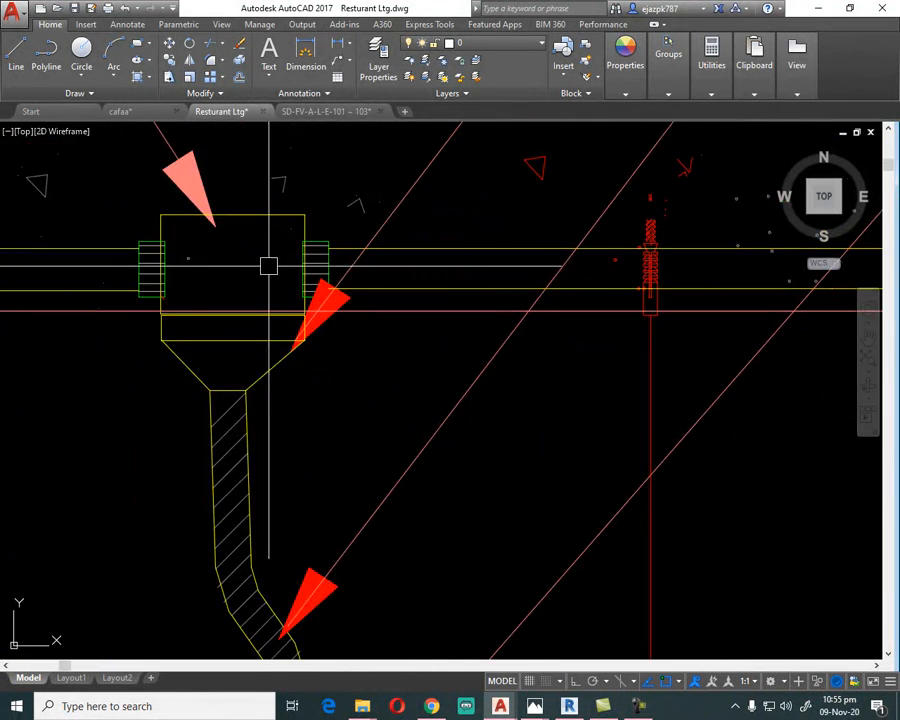
{"action": "scroll", "coordinate": [288, 274], "scroll_direction": "down", "scroll_amount": 2}
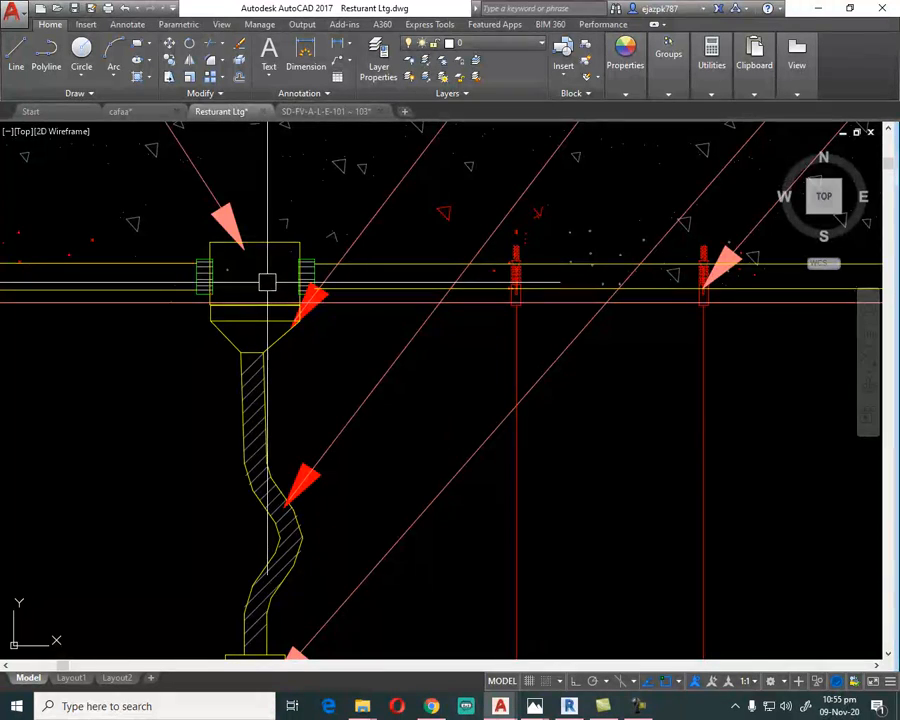
{"action": "scroll", "coordinate": [261, 300], "scroll_direction": "down", "scroll_amount": 5}
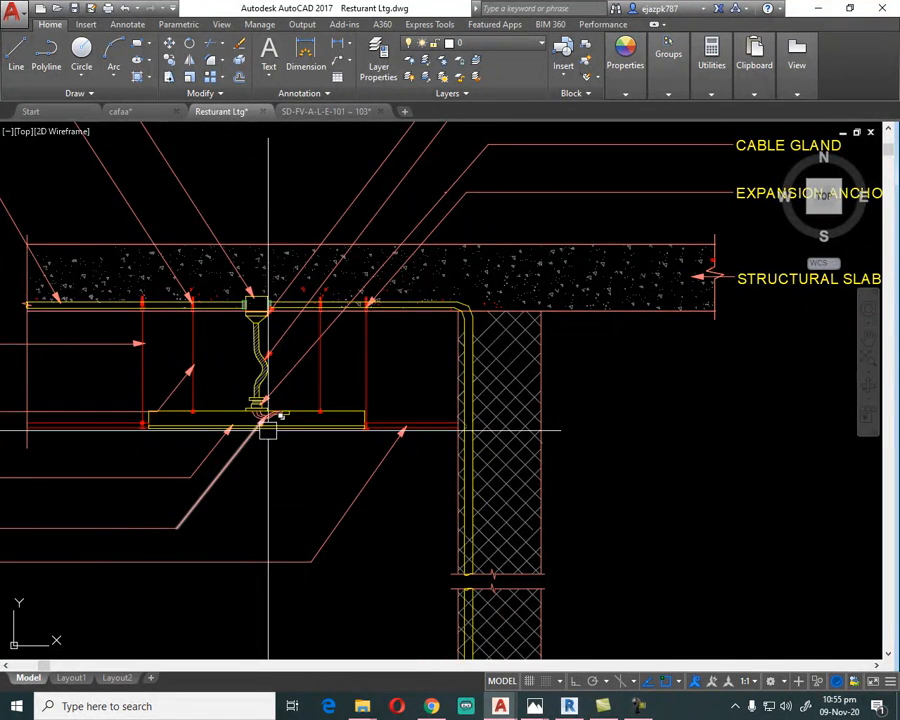
{"action": "scroll", "coordinate": [303, 452], "scroll_direction": "down", "scroll_amount": 2}
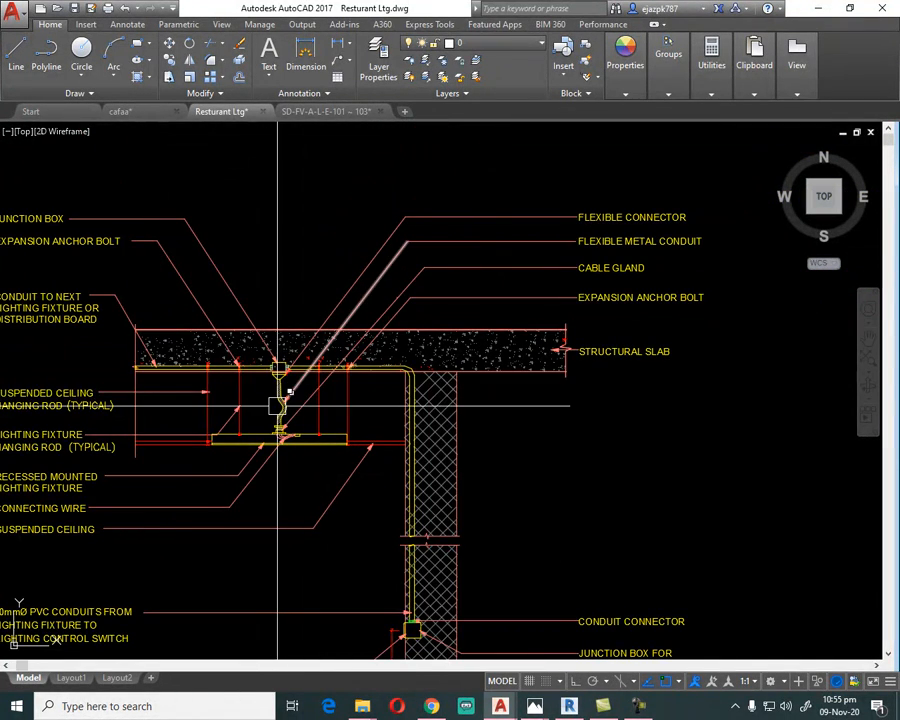
Read the junction box, expansion anchor bolt and hanging rod callouts and inspect the anchor bolts and rods they point to.
{"action": "middle_click_drag", "start_coordinate": [278, 405], "coordinate": [448, 514]}
{"action": "scroll", "coordinate": [202, 328], "scroll_direction": "up", "scroll_amount": 4}
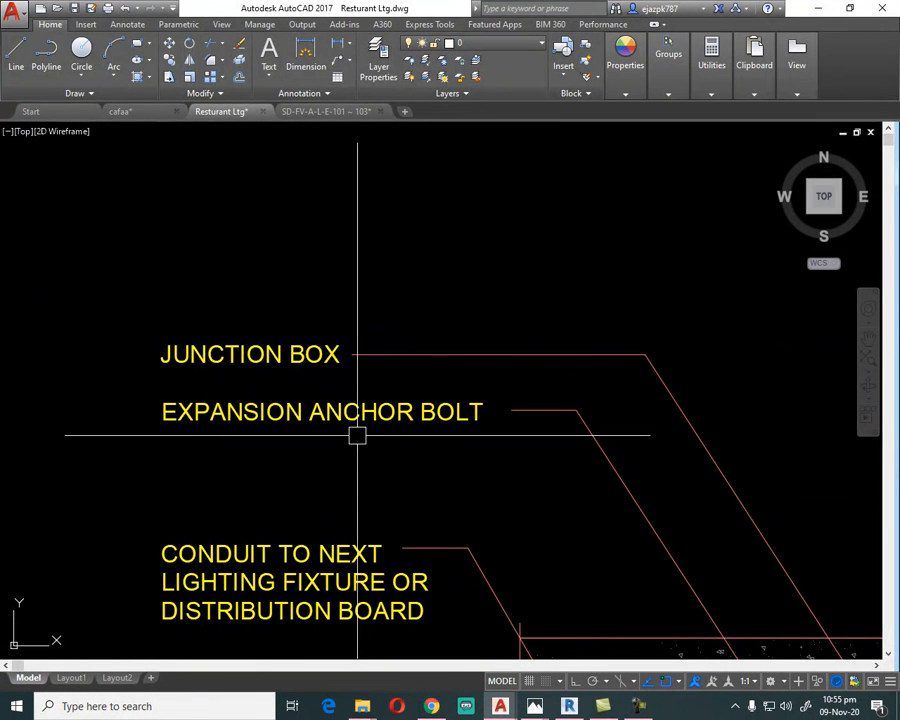
{"action": "scroll", "coordinate": [372, 255], "scroll_direction": "down", "scroll_amount": 2}
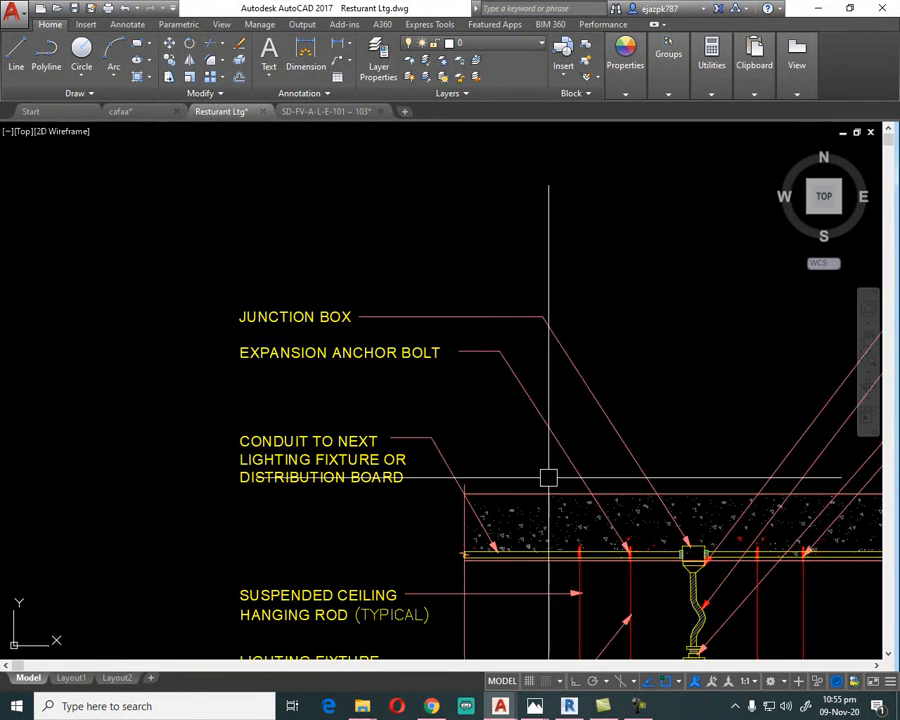
{"action": "middle_click_drag", "start_coordinate": [548, 477], "coordinate": [403, 366]}
{"action": "scroll", "coordinate": [506, 430], "scroll_direction": "up", "scroll_amount": 6}
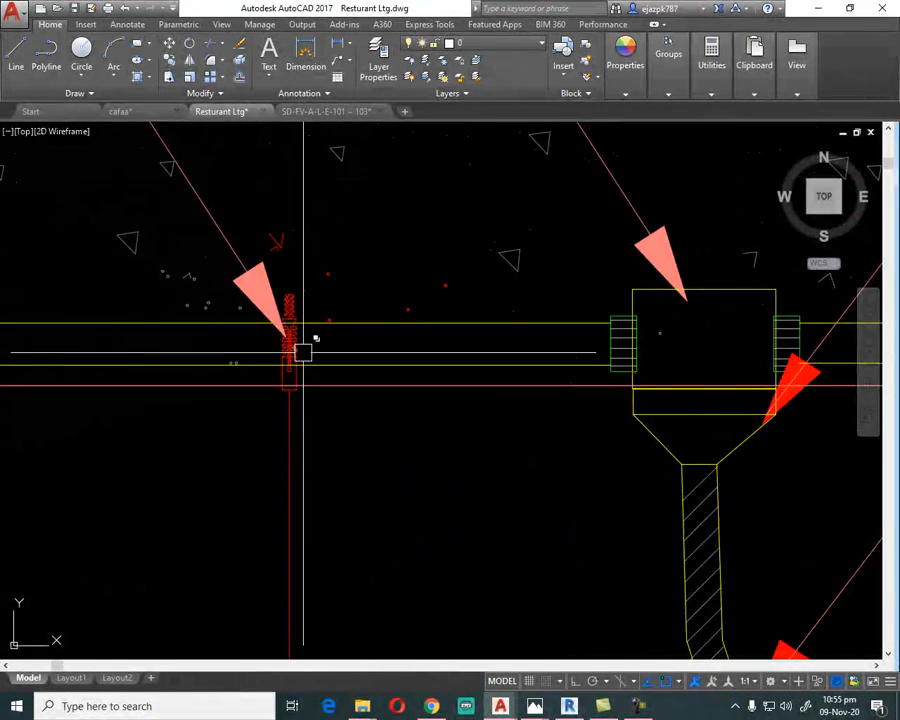
{"action": "scroll", "coordinate": [300, 352], "scroll_direction": "up", "scroll_amount": 4}
{"action": "scroll", "coordinate": [336, 324], "scroll_direction": "down", "scroll_amount": 8}
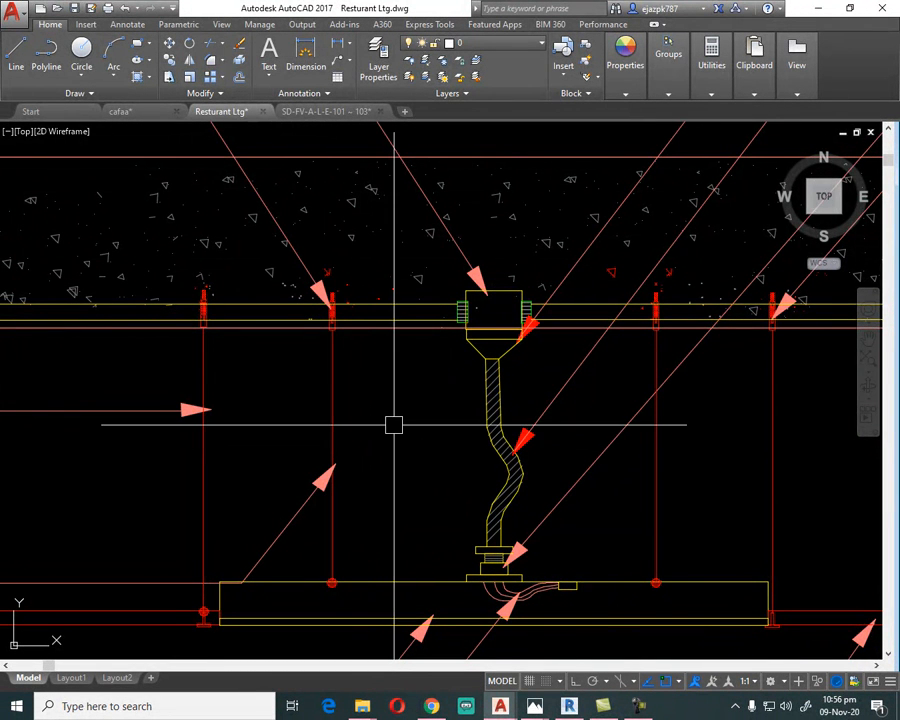
{"action": "scroll", "coordinate": [392, 272], "scroll_direction": "down", "scroll_amount": 3}
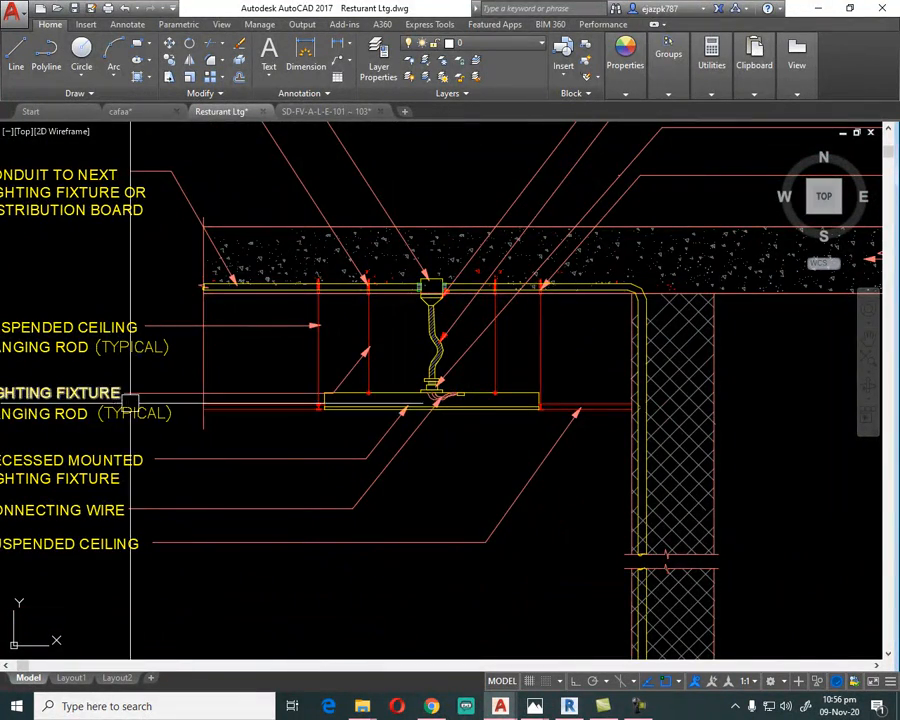
Examine the conduit connector and the lighting control switch junction box in the wall of the recessed fixture detail.
{"action": "scroll", "coordinate": [344, 312], "scroll_direction": "down", "scroll_amount": 5}
{"action": "scroll", "coordinate": [400, 470], "scroll_direction": "up", "scroll_amount": 4}
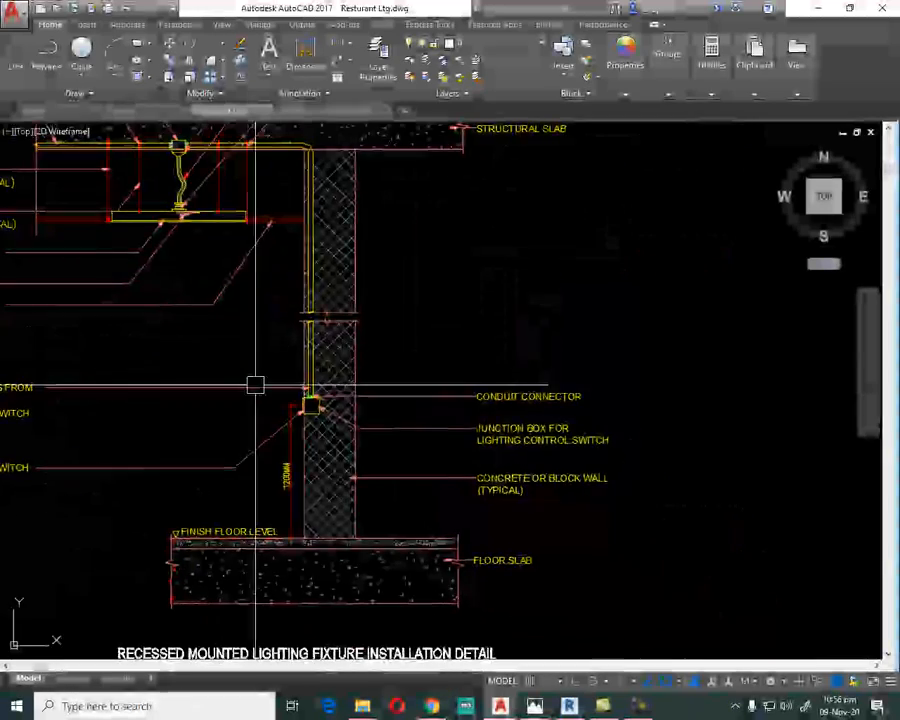
{"action": "scroll", "coordinate": [310, 415], "scroll_direction": "up", "scroll_amount": 3}
{"action": "scroll", "coordinate": [287, 387], "scroll_direction": "down", "scroll_amount": 2}
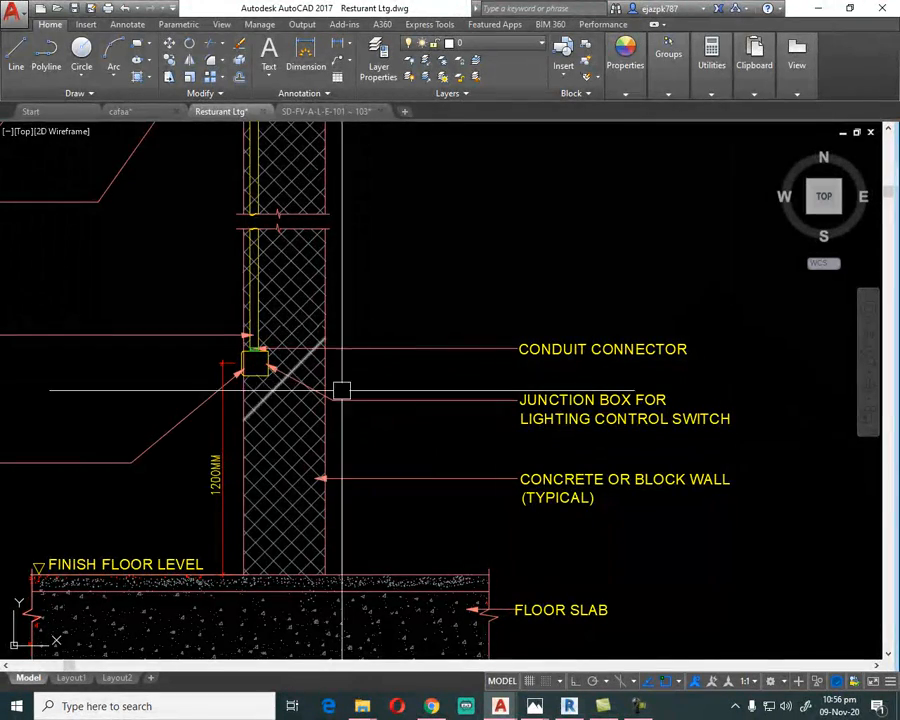
{"action": "scroll", "coordinate": [565, 370], "scroll_direction": "up", "scroll_amount": 2}
{"action": "scroll", "coordinate": [565, 370], "scroll_direction": "down", "scroll_amount": 5}
{"action": "scroll", "coordinate": [424, 376], "scroll_direction": "up", "scroll_amount": 6}
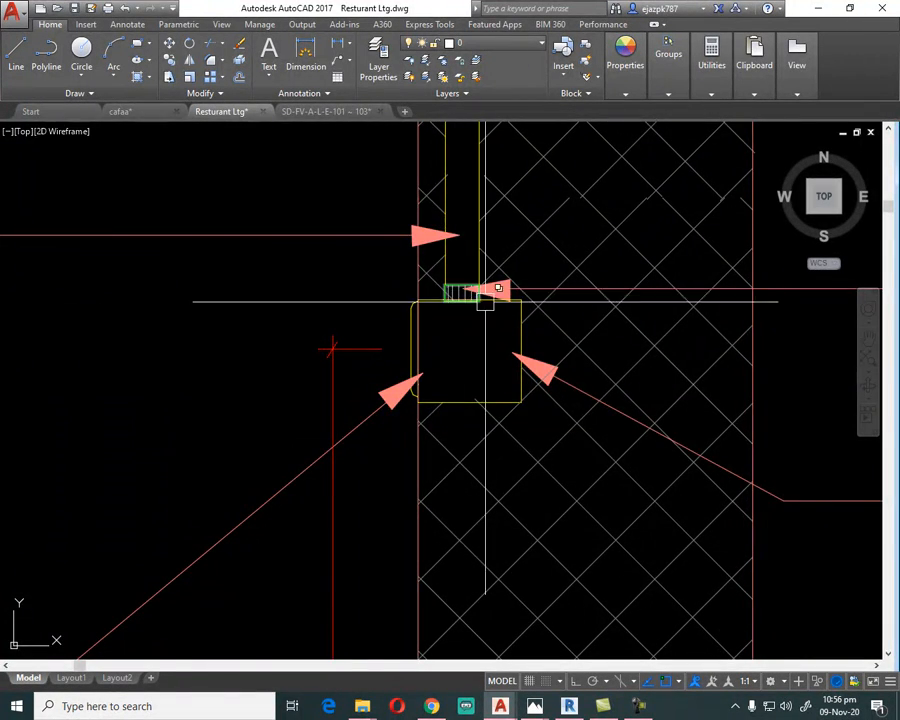
Inspect the switch's mounting height dimension between finish floor level and the wall junction box.
{"action": "scroll", "coordinate": [476, 300], "scroll_direction": "down", "scroll_amount": 5}
{"action": "scroll", "coordinate": [441, 435], "scroll_direction": "up", "scroll_amount": 4}
{"action": "scroll", "coordinate": [441, 435], "scroll_direction": "up", "scroll_amount": 2}
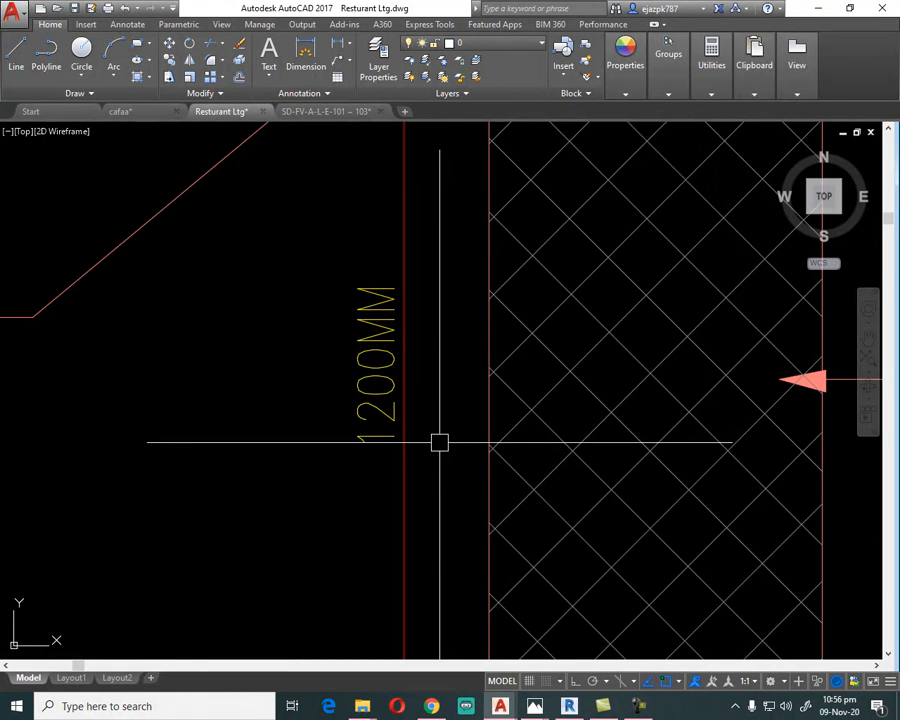
{"action": "scroll", "coordinate": [440, 442], "scroll_direction": "down", "scroll_amount": 1}
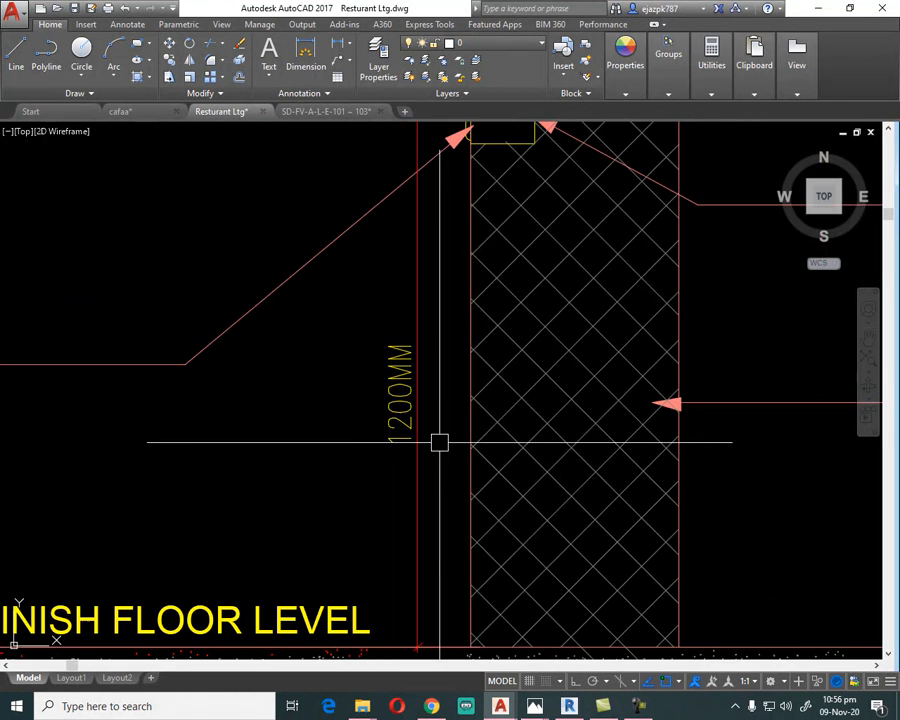
{"action": "scroll", "coordinate": [440, 442], "scroll_direction": "down", "scroll_amount": 1}
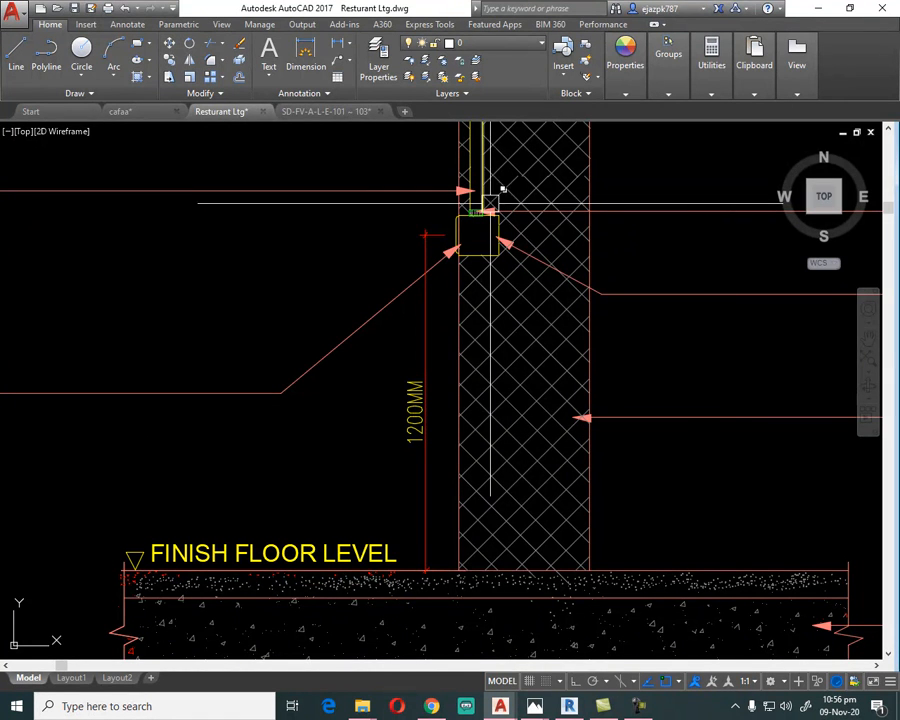
{"action": "mouse_move", "coordinate": [490, 233]}
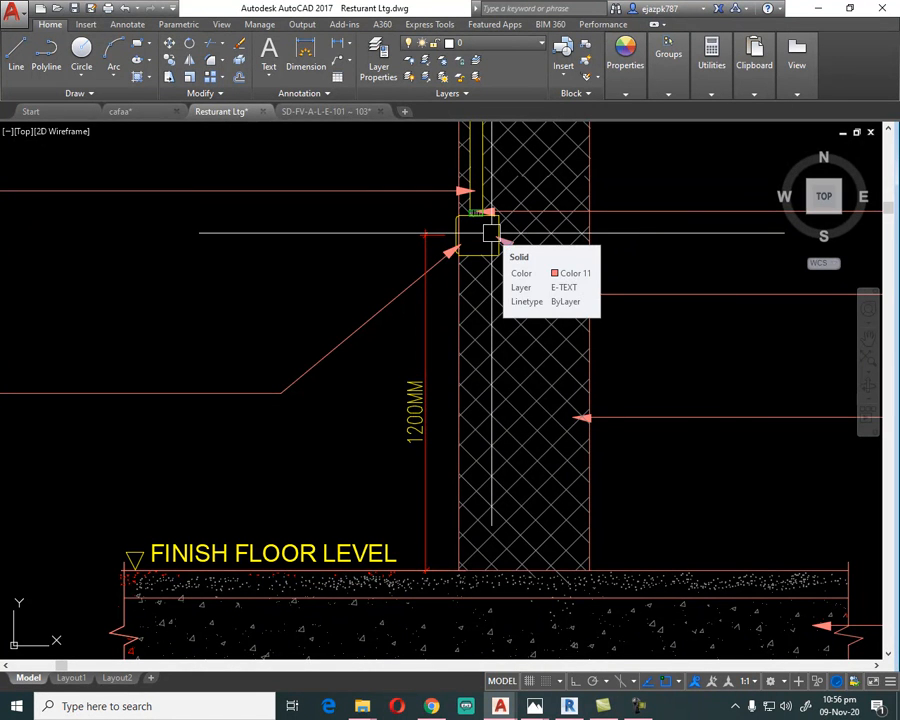
{"action": "scroll", "coordinate": [430, 433], "scroll_direction": "down", "scroll_amount": 5}
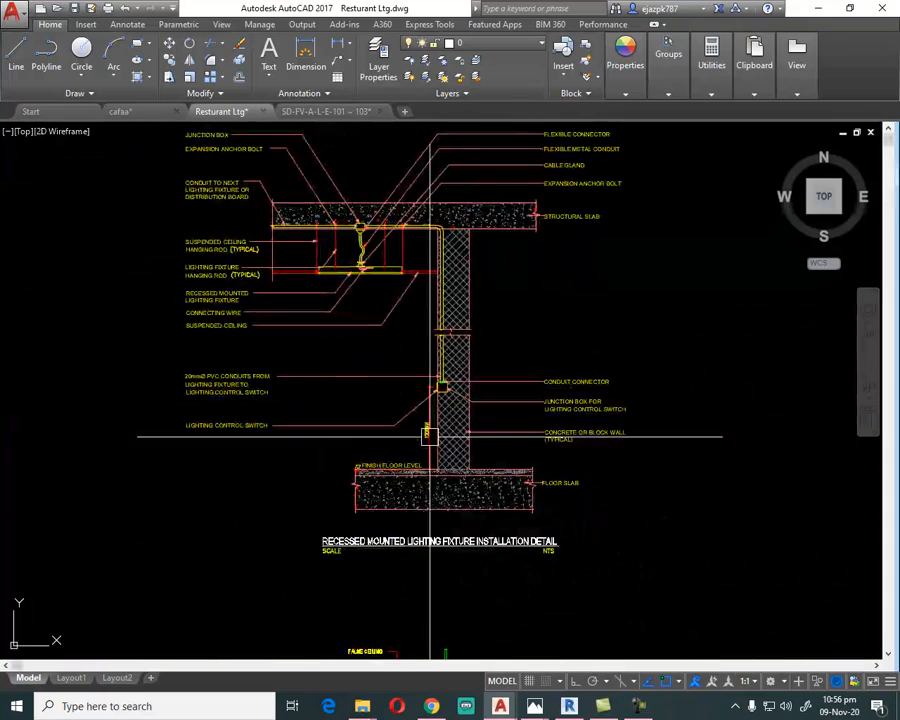
Read the 20mmØ PVC conduits callout and trace the conduit from the lighting fixture to the lighting control switch.
{"action": "scroll", "coordinate": [224, 277], "scroll_direction": "up", "scroll_amount": 4}
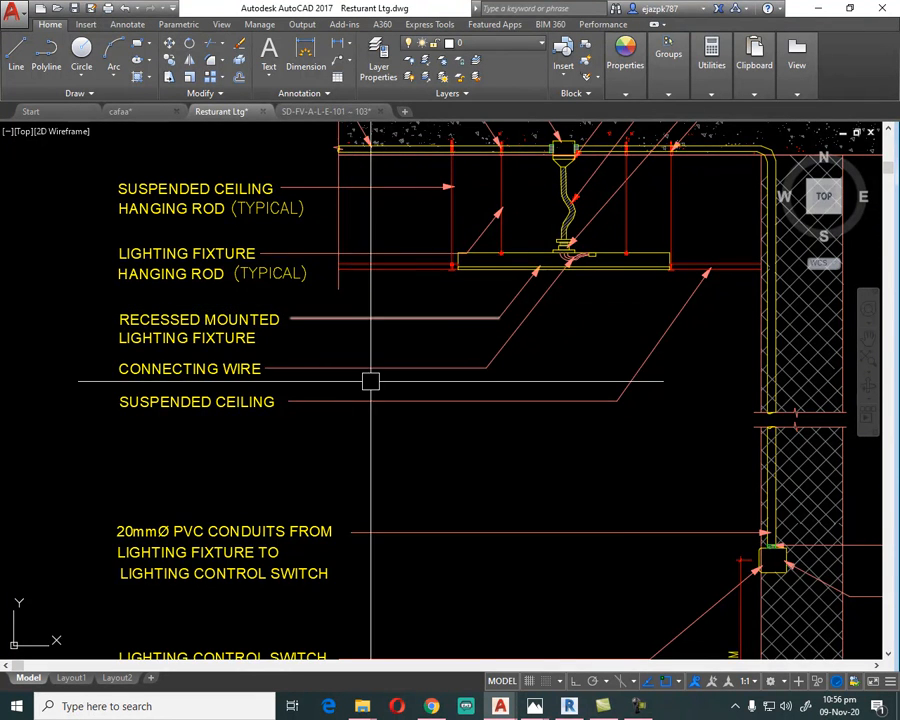
{"action": "scroll", "coordinate": [130, 537], "scroll_direction": "up", "scroll_amount": 4}
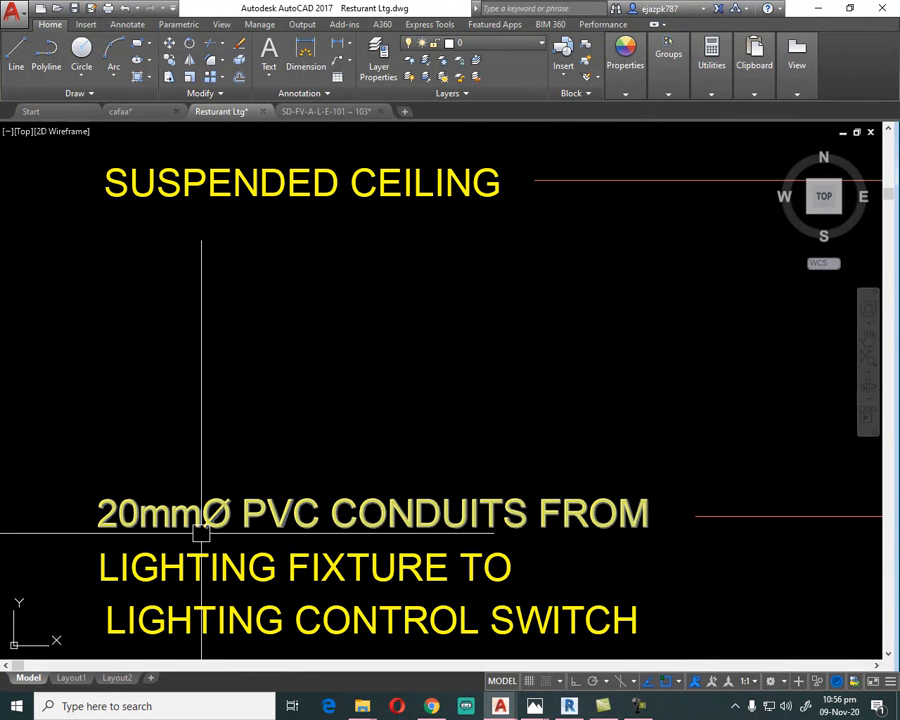
{"action": "scroll", "coordinate": [331, 482], "scroll_direction": "down", "scroll_amount": 2}
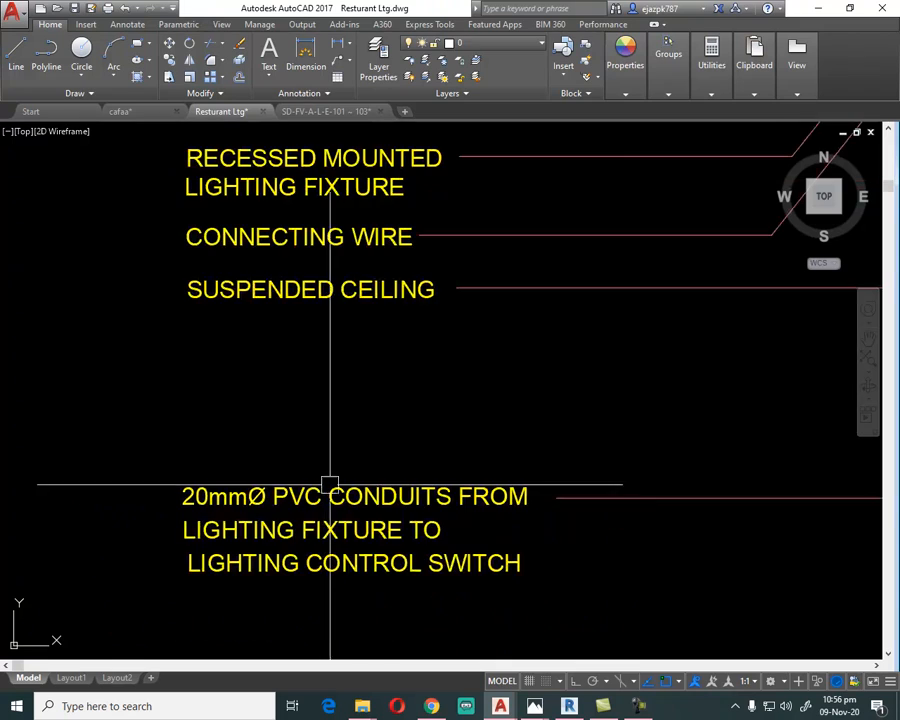
{"action": "scroll", "coordinate": [305, 466], "scroll_direction": "down", "scroll_amount": 5}
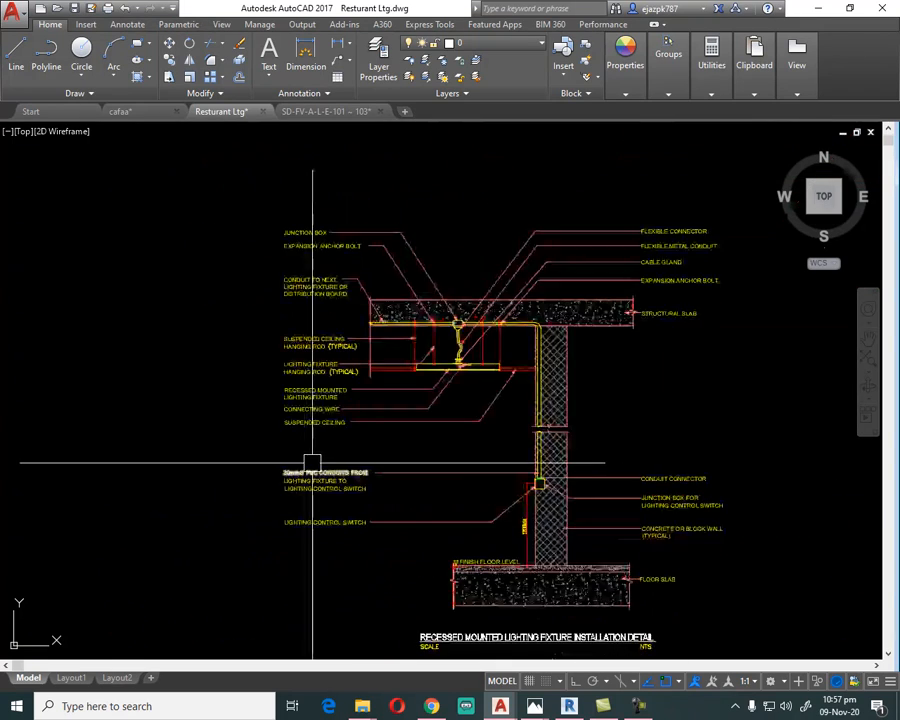
{"action": "scroll", "coordinate": [455, 485], "scroll_direction": "up", "scroll_amount": 5}
{"action": "scroll", "coordinate": [400, 450], "scroll_direction": "down", "scroll_amount": 2}
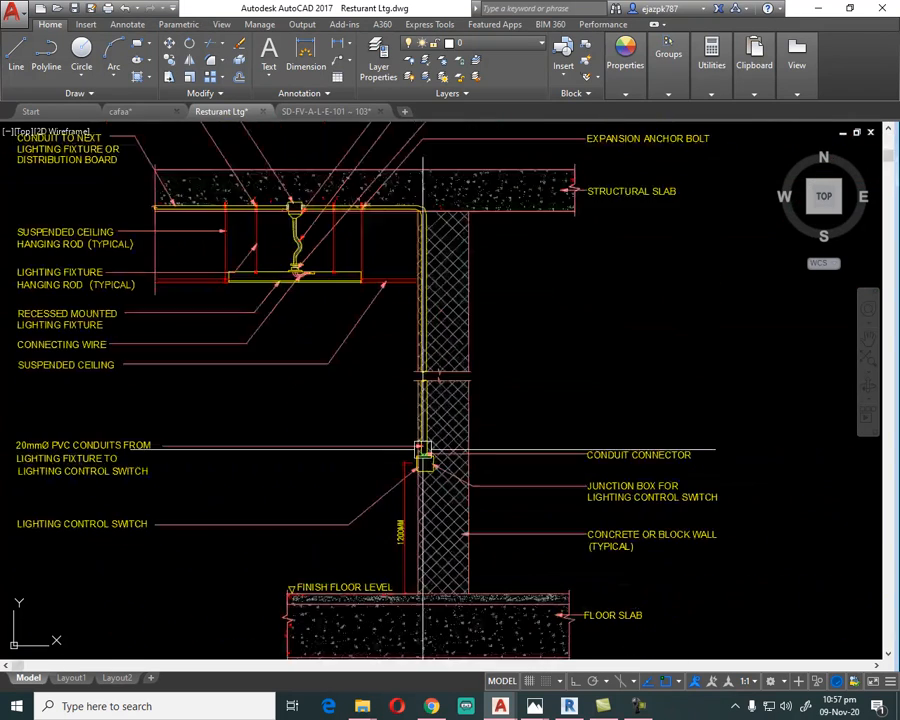
{"action": "mouse_move", "coordinate": [185, 460]}
{"action": "middle_mouse_down"}
{"action": "mouse_move", "coordinate": [242, 486]}
{"action": "mouse_move", "coordinate": [296, 528]}
{"action": "middle_mouse_up"}
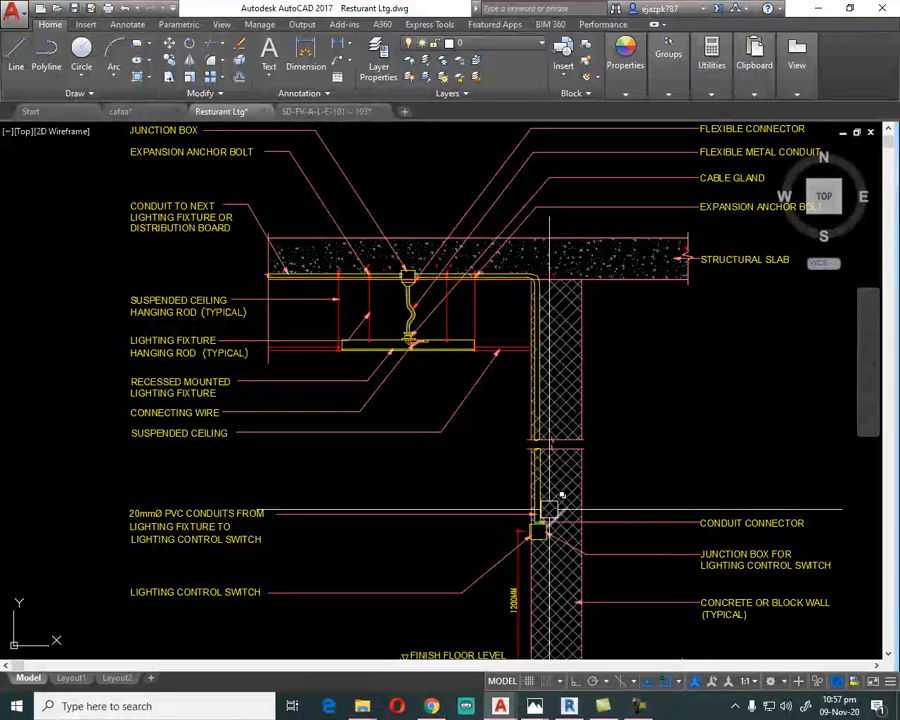
{"action": "scroll", "coordinate": [393, 378], "scroll_direction": "down", "scroll_amount": 3}
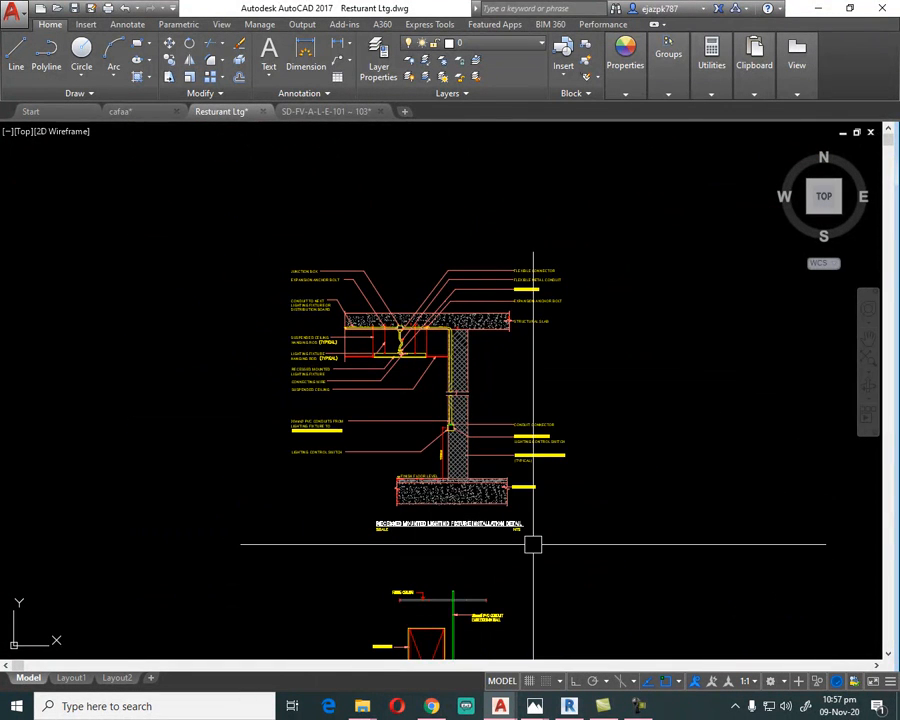
Locate the lighting control switch installation detail and examine the two switch boxes beside the door.
{"action": "scroll", "coordinate": [301, 241], "scroll_direction": "down", "scroll_amount": 2}
{"action": "scroll", "coordinate": [401, 441], "scroll_direction": "up", "scroll_amount": 4}
{"action": "scroll", "coordinate": [401, 441], "scroll_direction": "up", "scroll_amount": 6}
{"action": "scroll", "coordinate": [358, 422], "scroll_direction": "down", "scroll_amount": 2}
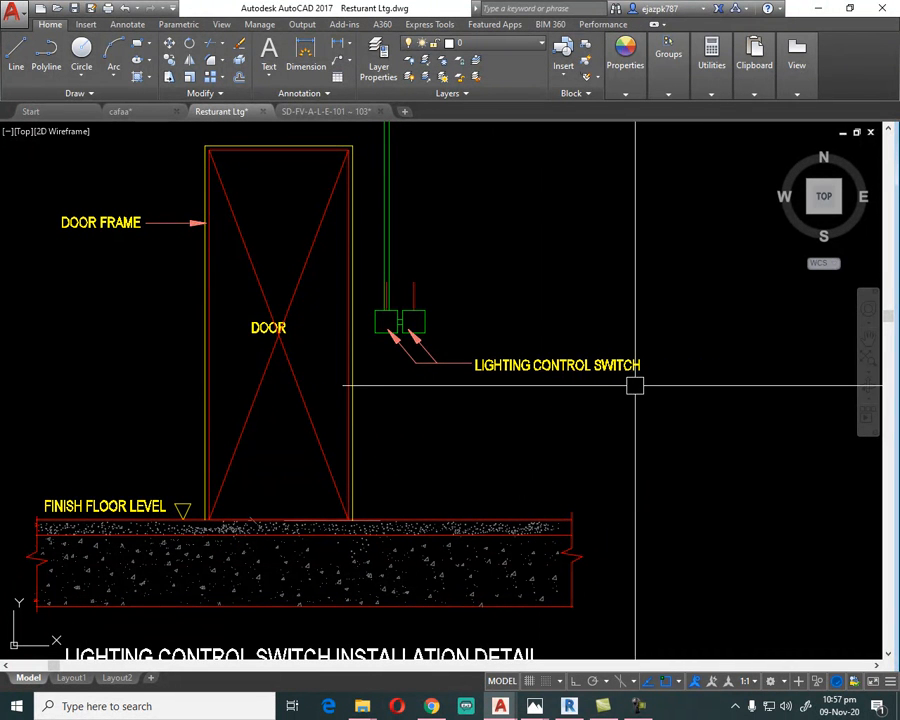
{"action": "scroll", "coordinate": [428, 328], "scroll_direction": "up", "scroll_amount": 5}
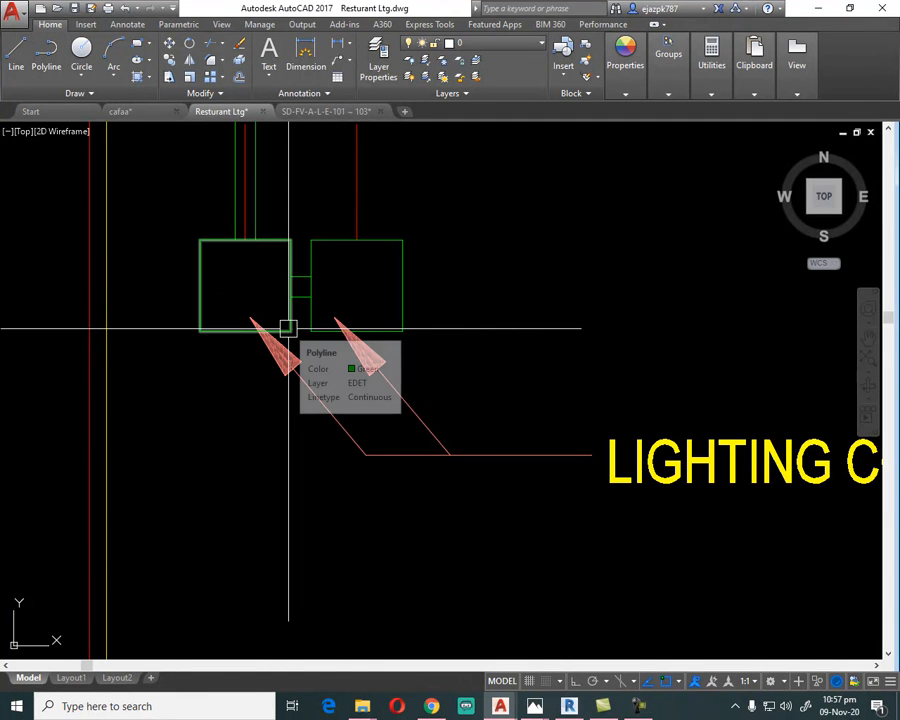
Draw a temporary vertical line through the middle of the switch box nearest the door and erase it.
{"action": "key", "text": "Return"}
{"action": "left_click", "coordinate": [244, 286]}
{"action": "left_click", "coordinate": [244, 331]}
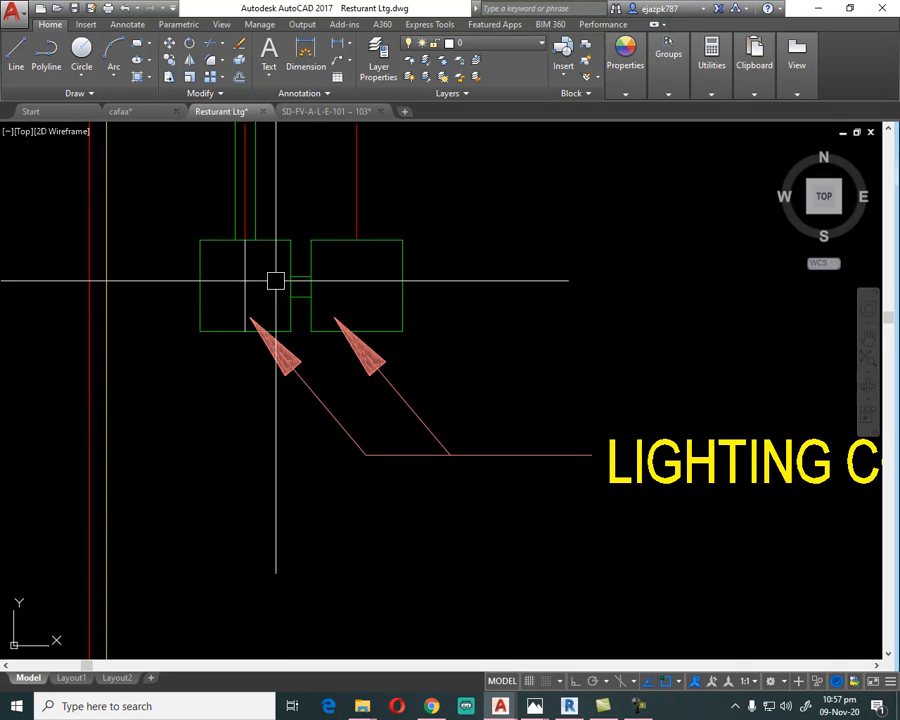
{"action": "left_click", "coordinate": [245, 287]}
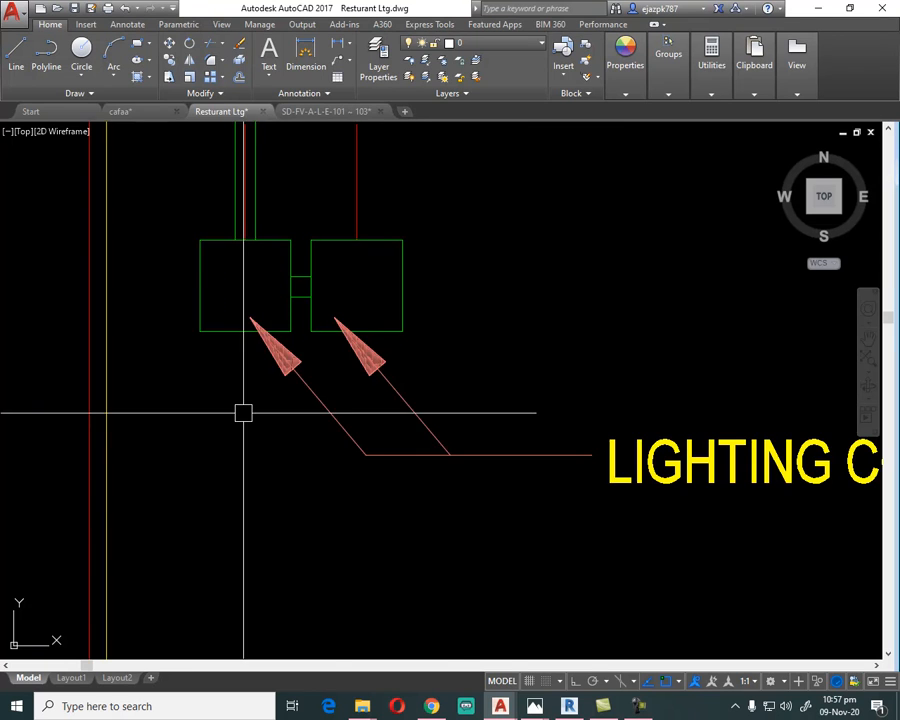
Examine the 20mmØ PVC conduit embedded in the wall from the switch boxes up past the false ceiling.
{"action": "scroll", "coordinate": [244, 413], "scroll_direction": "down", "scroll_amount": 3}
{"action": "mouse_move", "coordinate": [412, 297]}
{"action": "middle_mouse_down"}
{"action": "mouse_move", "coordinate": [440, 438]}
{"action": "mouse_move", "coordinate": [446, 432]}
{"action": "mouse_move", "coordinate": [442, 524]}
{"action": "middle_mouse_up"}
{"action": "scroll", "coordinate": [421, 363], "scroll_direction": "down", "scroll_amount": 2}
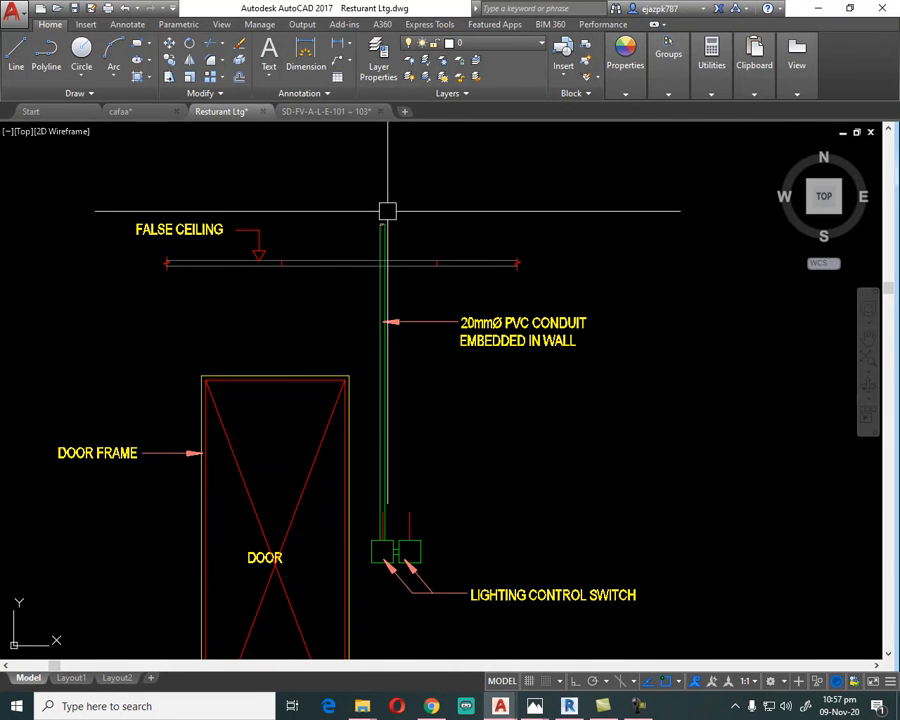
Locate the surface mounted down light installation detail and inspect the light fixed beneath the structural slab.
{"action": "scroll", "coordinate": [402, 240], "scroll_direction": "down", "scroll_amount": 4}
{"action": "scroll", "coordinate": [381, 578], "scroll_direction": "up", "scroll_amount": 4}
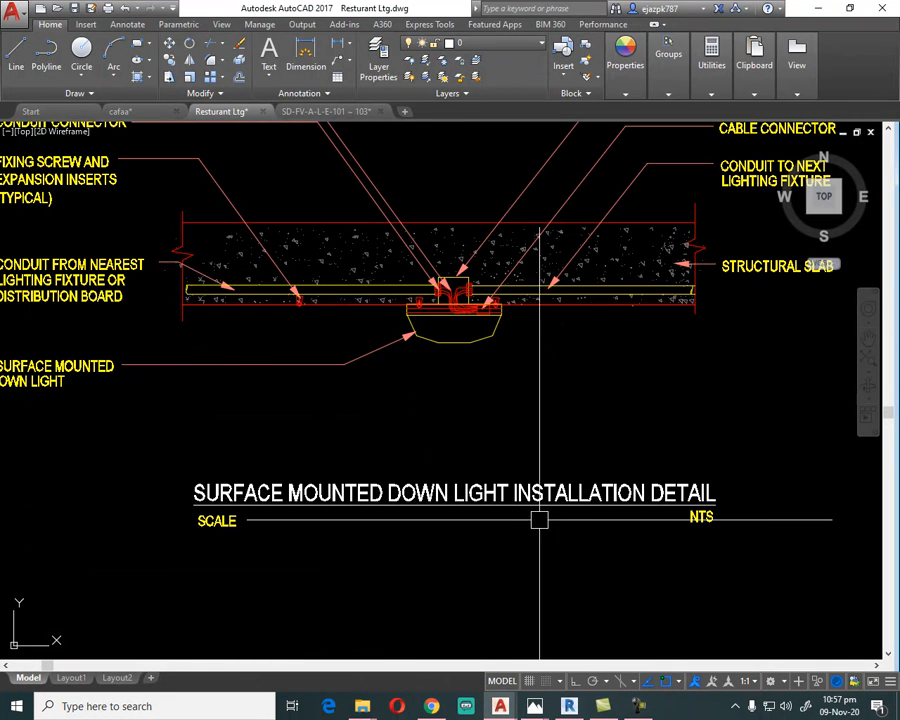
{"action": "middle_click_drag", "start_coordinate": [504, 440], "coordinate": [498, 472]}
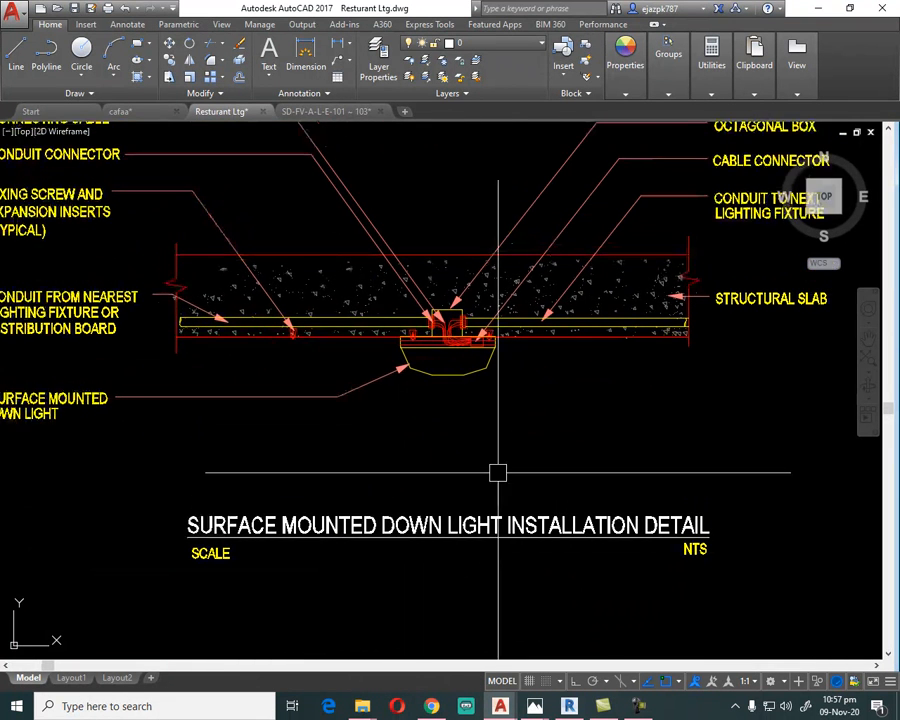
{"action": "mouse_move", "coordinate": [467, 382]}
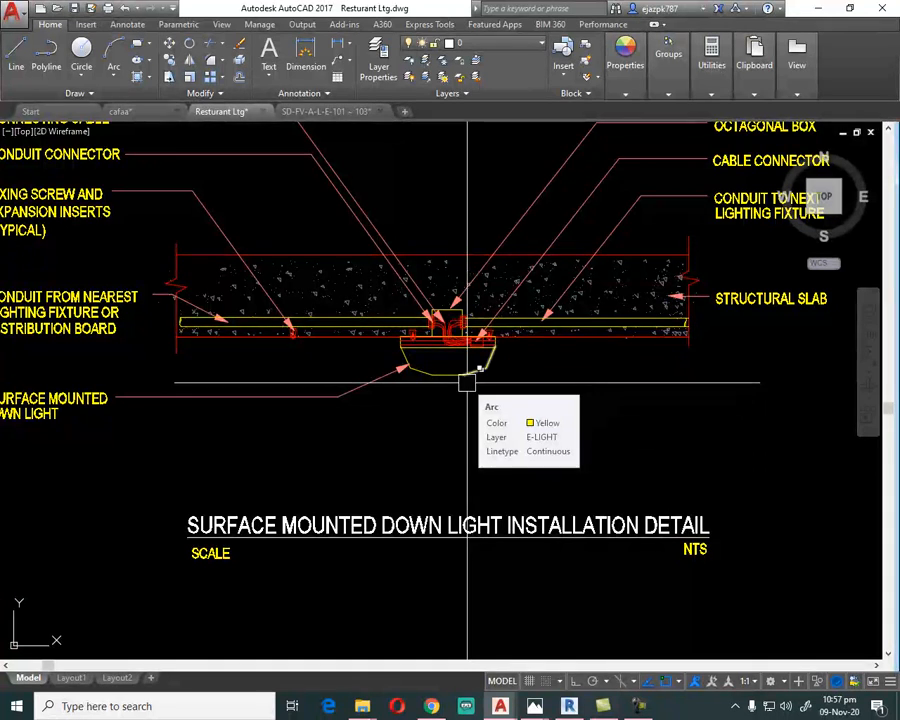
{"action": "scroll", "coordinate": [447, 408], "scroll_direction": "down", "scroll_amount": 2}
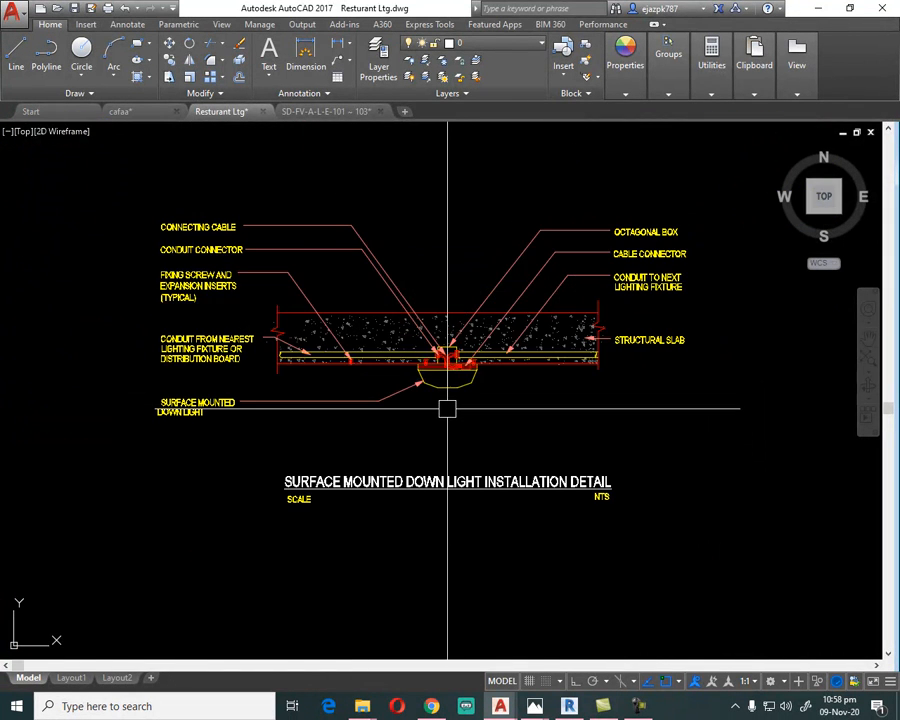
Read the octagonal box, cable connector, fixing screw and conduit callouts around the surface mounted down light.
{"action": "scroll", "coordinate": [655, 248], "scroll_direction": "up", "scroll_amount": 4}
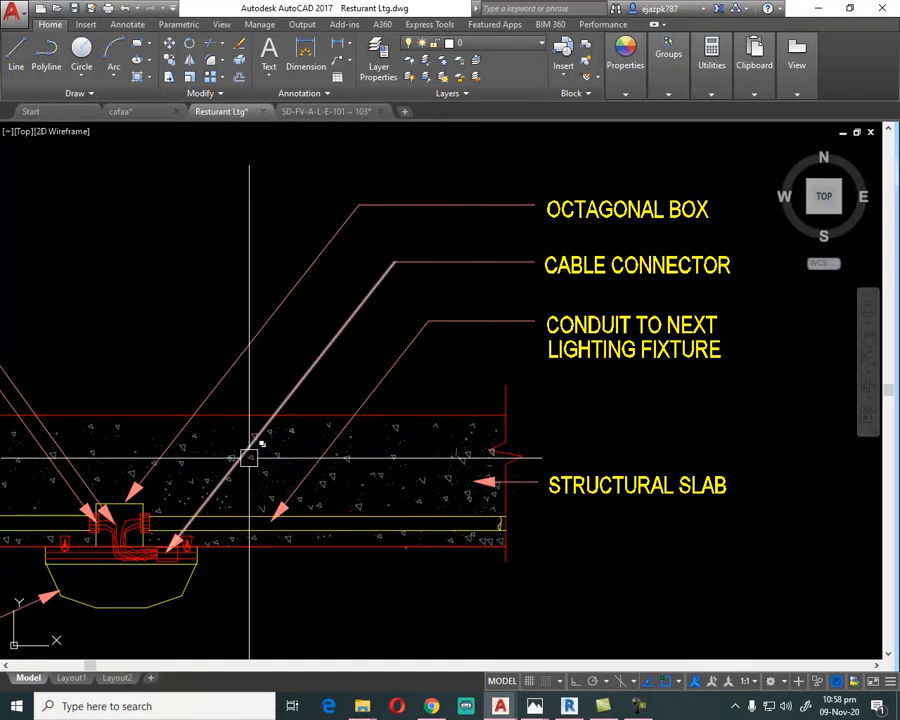
{"action": "scroll", "coordinate": [312, 369], "scroll_direction": "down", "scroll_amount": 2}
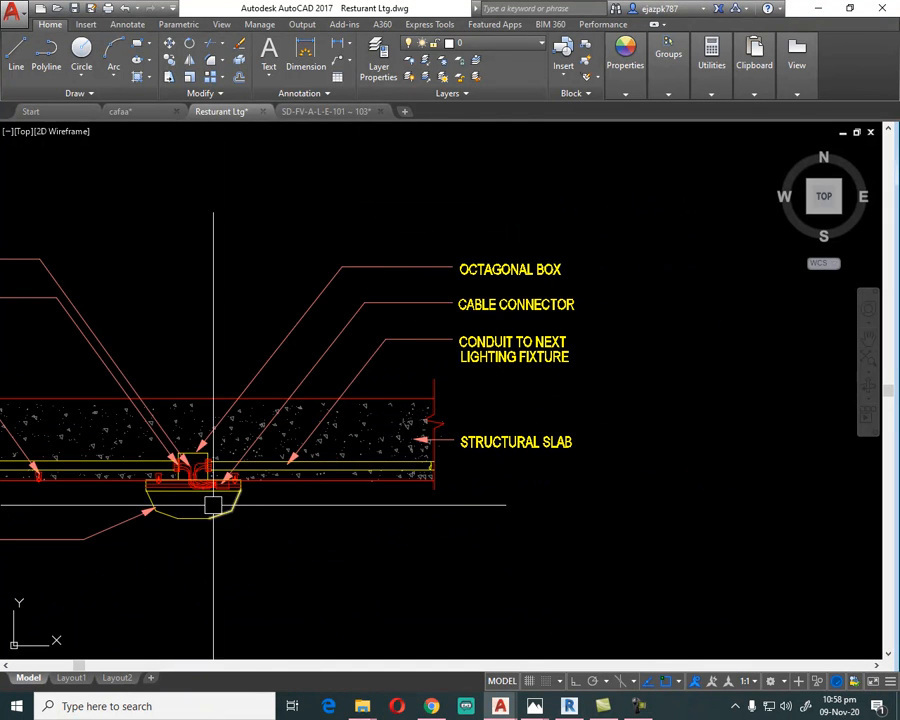
{"action": "middle_click_drag", "start_coordinate": [100, 470], "coordinate": [430, 464]}
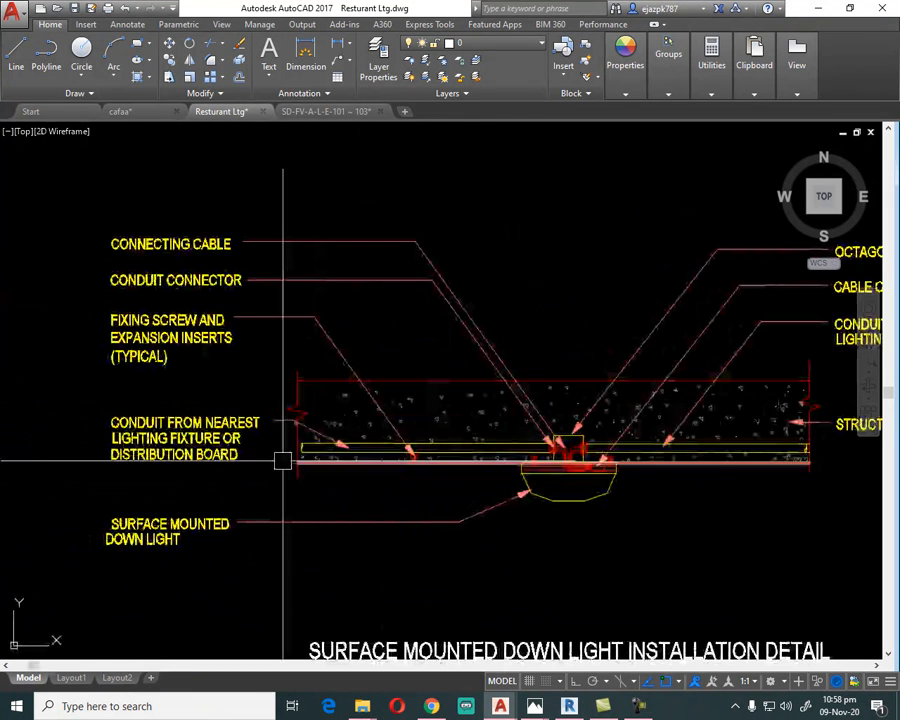
{"action": "scroll", "coordinate": [169, 481], "scroll_direction": "up", "scroll_amount": 2}
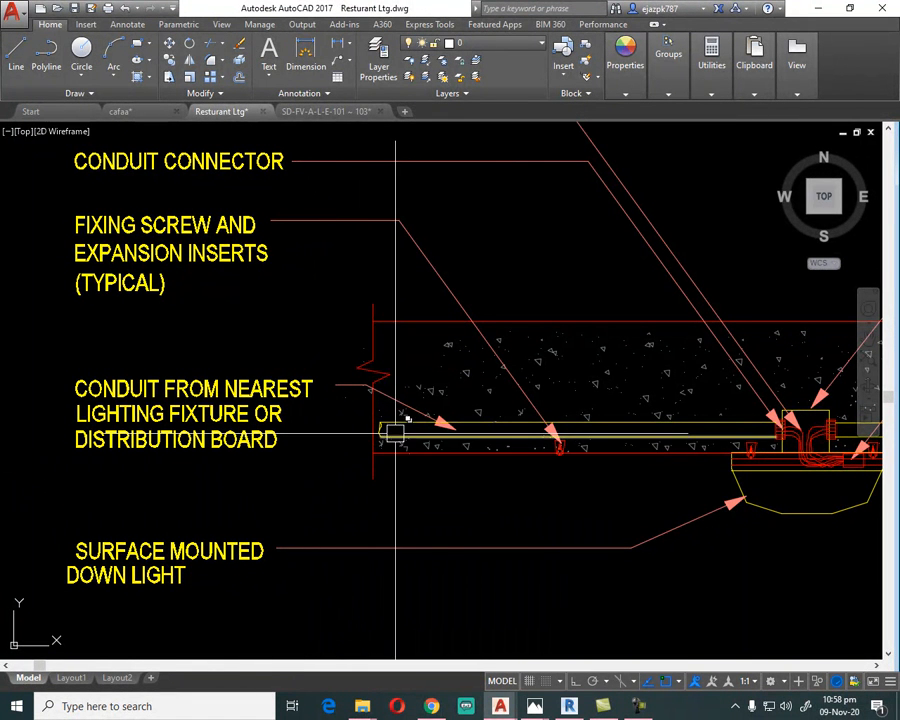
{"action": "middle_click_drag", "start_coordinate": [815, 555], "coordinate": [175, 570]}
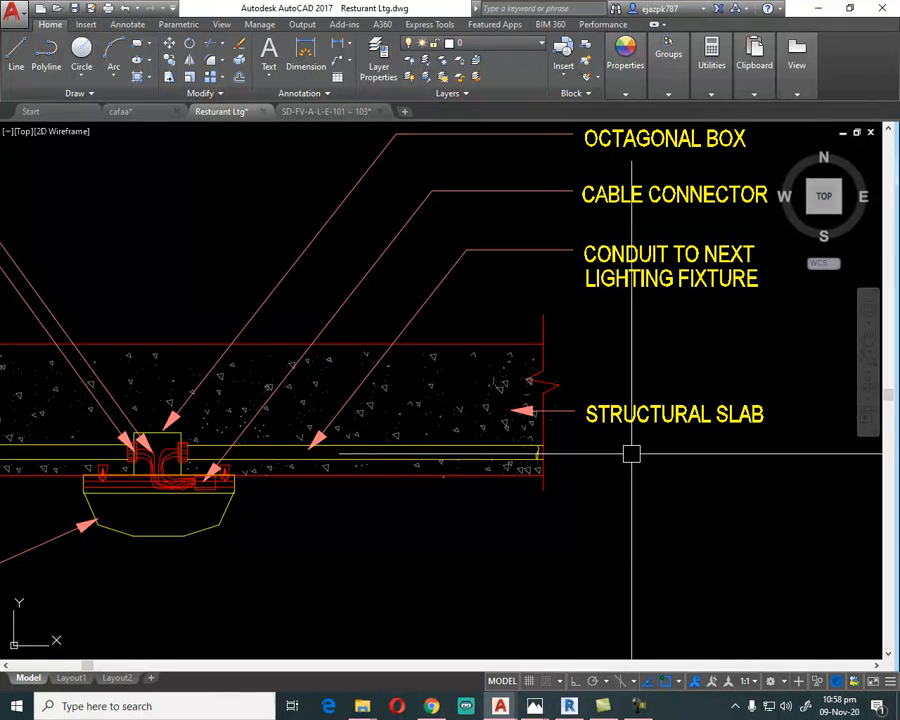
{"action": "scroll", "coordinate": [550, 320], "scroll_direction": "down", "scroll_amount": 4}
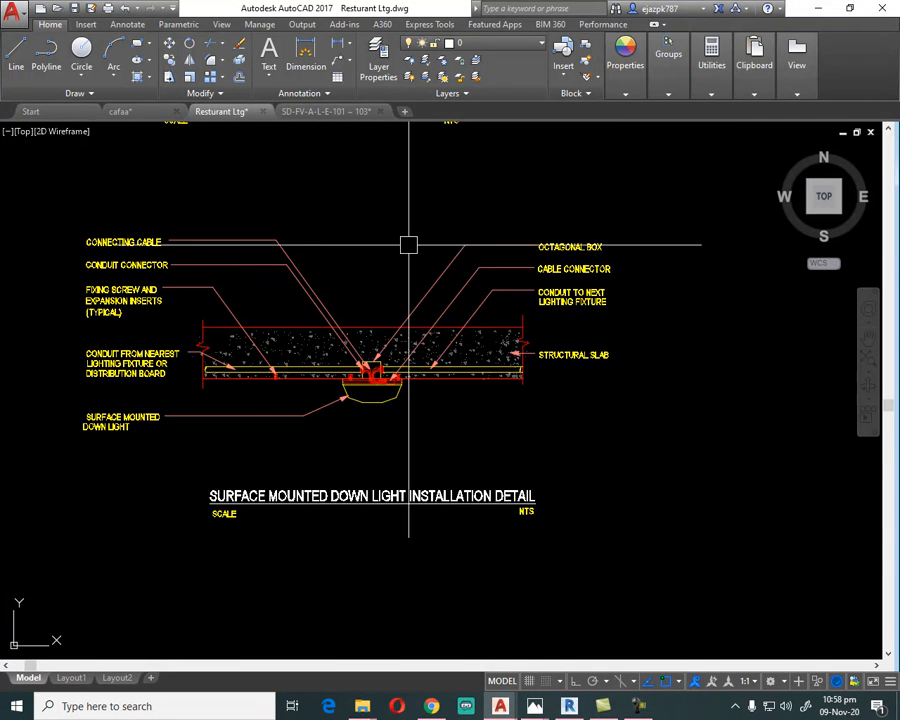
Locate the recessed mounted down light installation detail and examine its junction box, flexible cable, support rod and fixture.
{"action": "scroll", "coordinate": [409, 245], "scroll_direction": "down", "scroll_amount": 3}
{"action": "middle_click_drag", "start_coordinate": [434, 538], "coordinate": [370, 299]}
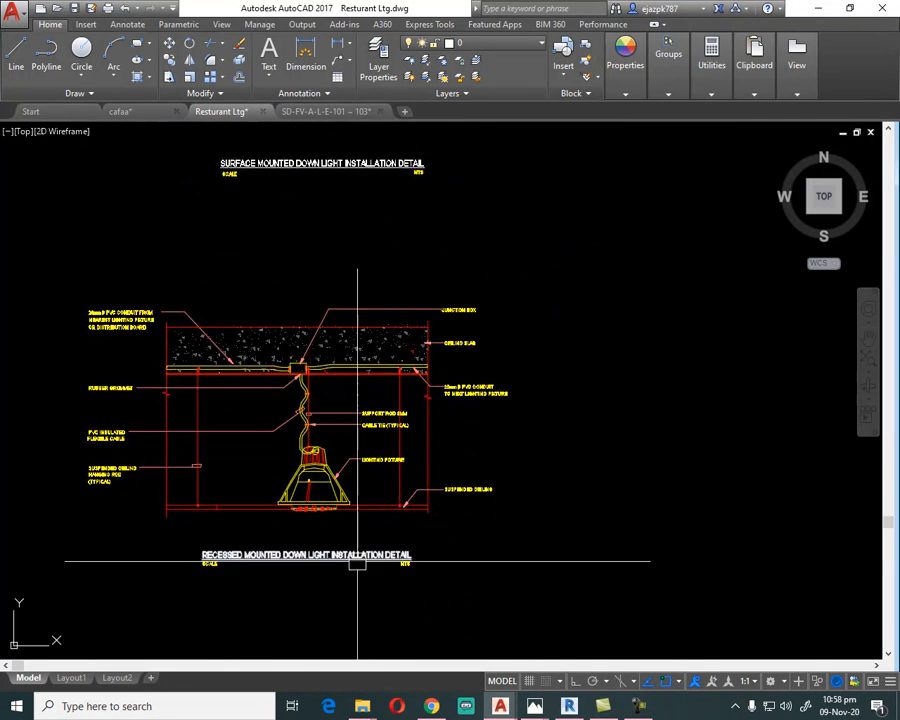
{"action": "scroll", "coordinate": [225, 580], "scroll_direction": "up", "scroll_amount": 2}
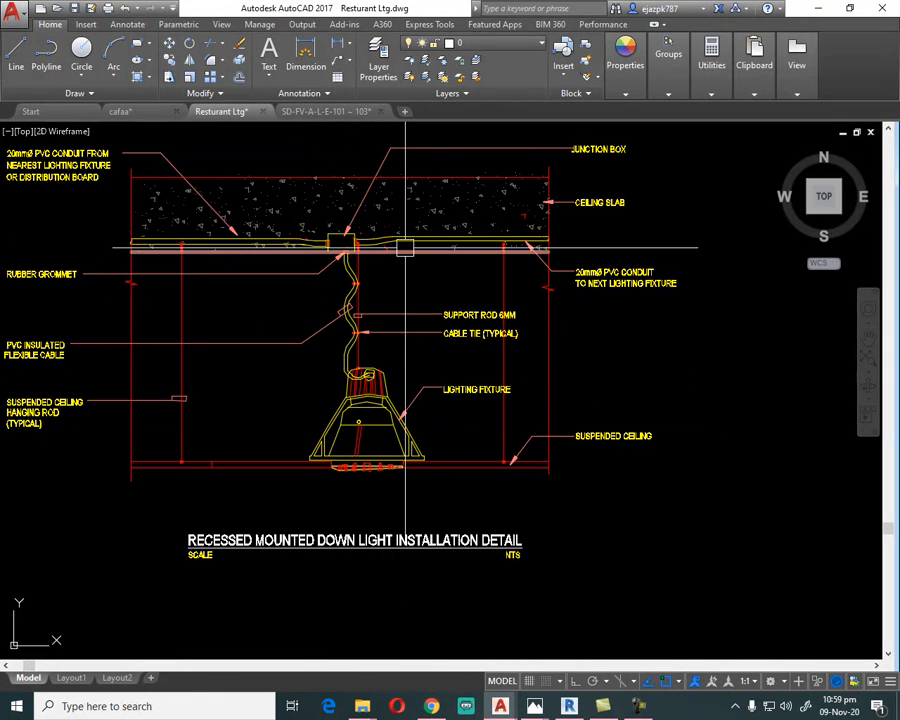
Locate the pendant type lighting fixture installation detail and inspect its flexible cable and the support rod's connection to the fixture.
{"action": "scroll", "coordinate": [408, 248], "scroll_direction": "down", "scroll_amount": 4}
{"action": "scroll", "coordinate": [496, 468], "scroll_direction": "down", "scroll_amount": 2}
{"action": "scroll", "coordinate": [412, 494], "scroll_direction": "up", "scroll_amount": 6}
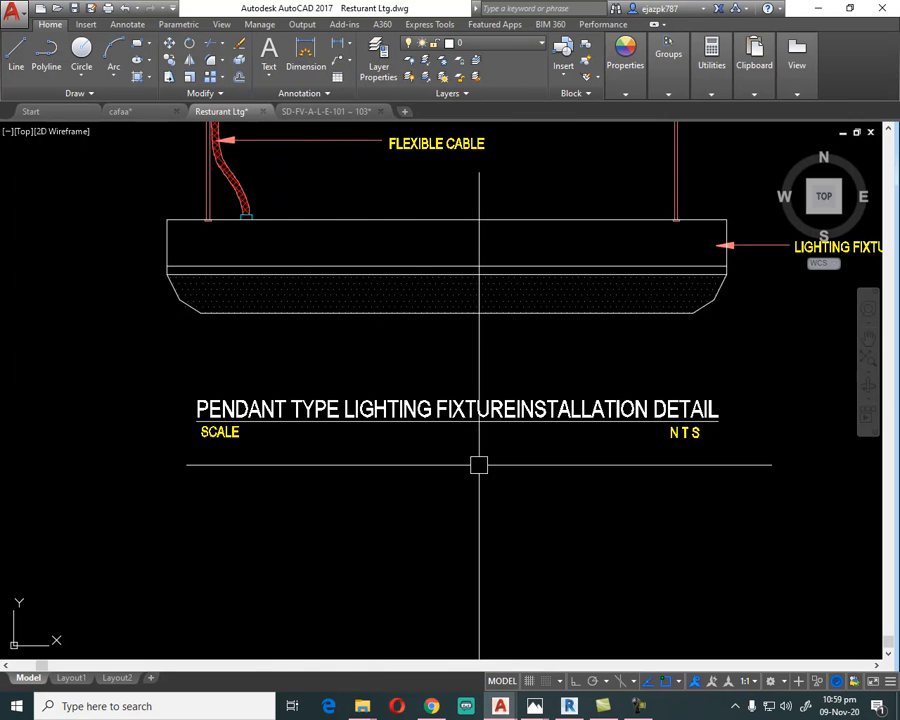
{"action": "scroll", "coordinate": [472, 463], "scroll_direction": "down", "scroll_amount": 2}
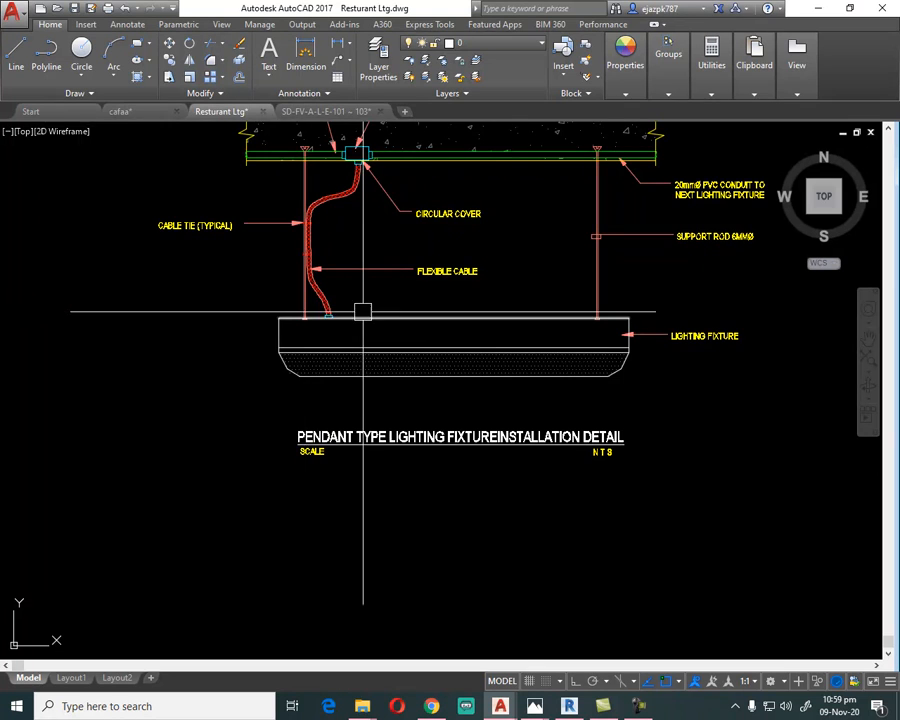
{"action": "scroll", "coordinate": [607, 318], "scroll_direction": "up", "scroll_amount": 8}
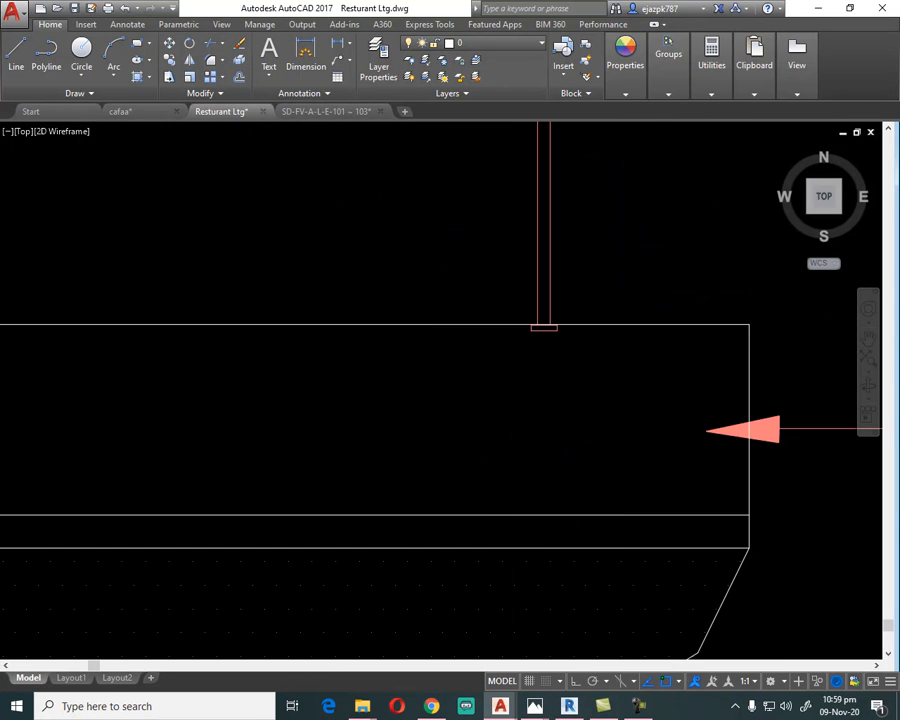
Examine the pendant type lighting fixture detail's 6 mm support rod, 20 mm PVC conduit to the next fixture, flexible cable and overall arrangement.
{"action": "scroll", "coordinate": [532, 326], "scroll_direction": "down", "scroll_amount": 3}
{"action": "middle_click_drag", "start_coordinate": [538, 211], "coordinate": [430, 554]}
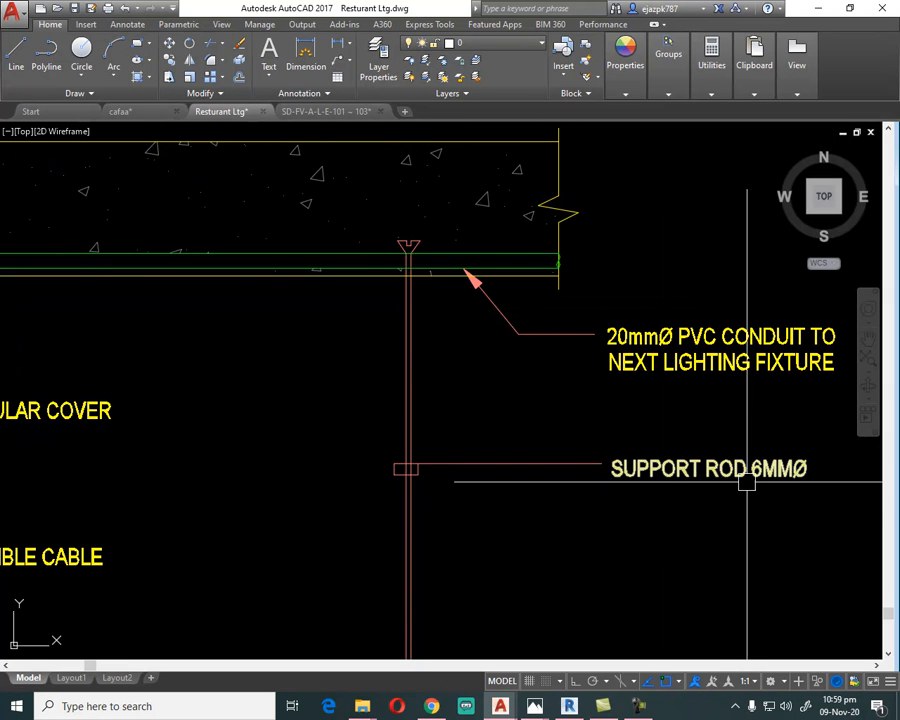
{"action": "middle_click_drag", "start_coordinate": [710, 419], "coordinate": [518, 494]}
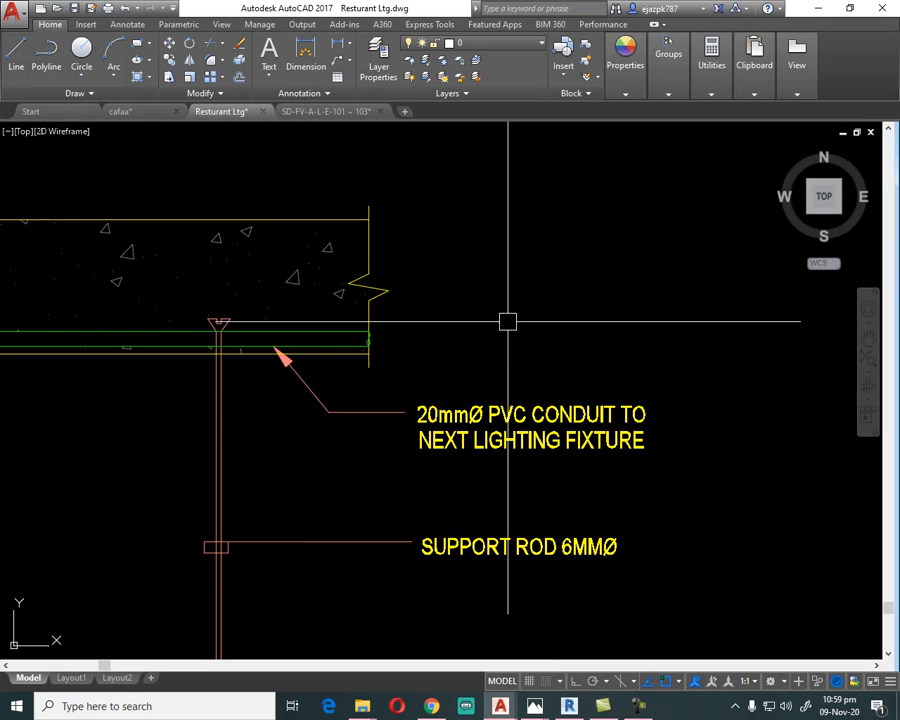
{"action": "scroll", "coordinate": [508, 321], "scroll_direction": "down", "scroll_amount": 3}
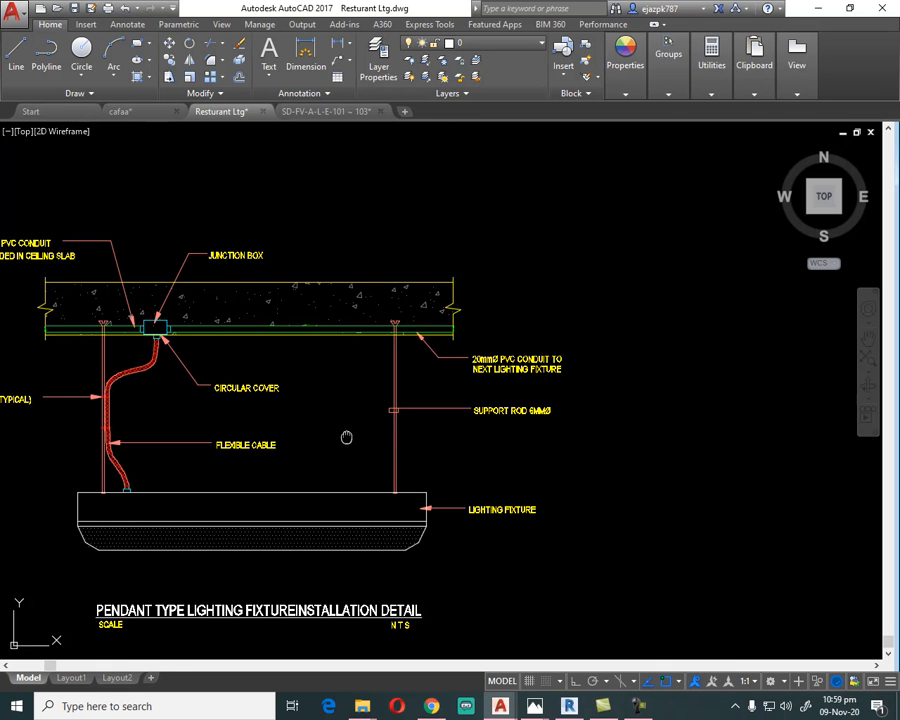
{"action": "scroll", "coordinate": [376, 305], "scroll_direction": "down", "scroll_amount": 3}
{"action": "scroll", "coordinate": [352, 402], "scroll_direction": "up", "scroll_amount": 5}
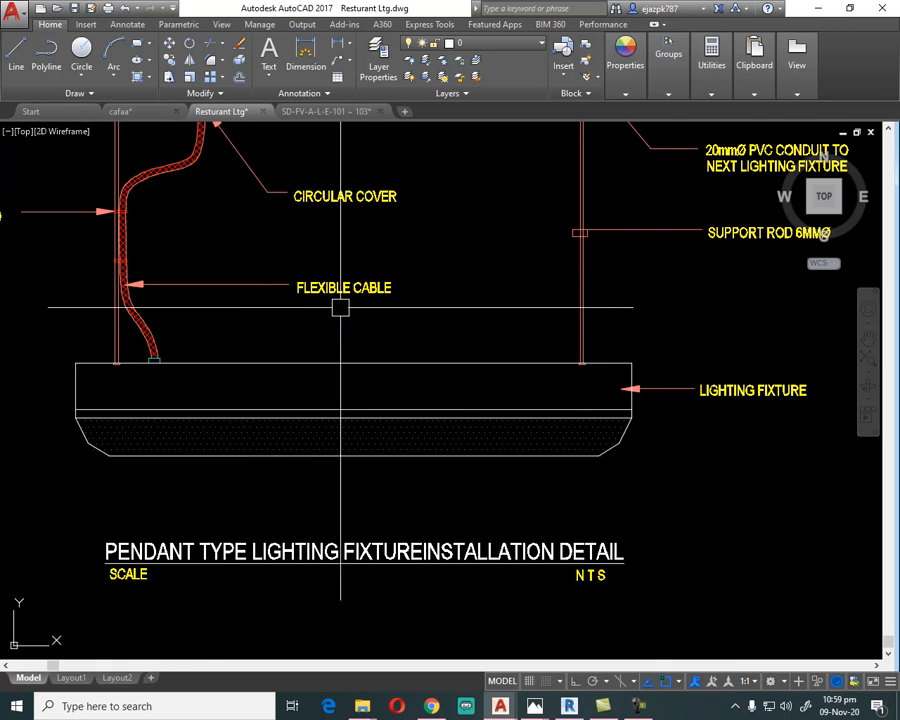
{"action": "scroll", "coordinate": [259, 307], "scroll_direction": "down", "scroll_amount": 4}
{"action": "scroll", "coordinate": [237, 299], "scroll_direction": "up", "scroll_amount": 4}
{"action": "scroll", "coordinate": [237, 299], "scroll_direction": "down", "scroll_amount": 2}
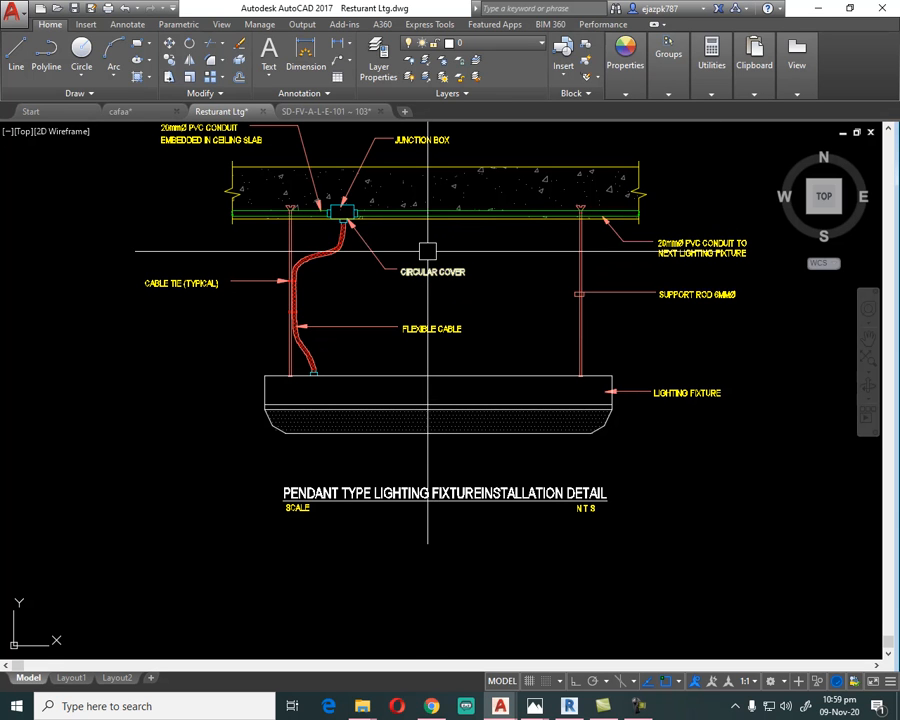
Draw a vertical line from the ceiling slab's underside to the top of the pendant lighting fixture and delete it.
{"action": "key", "text": "Return"}
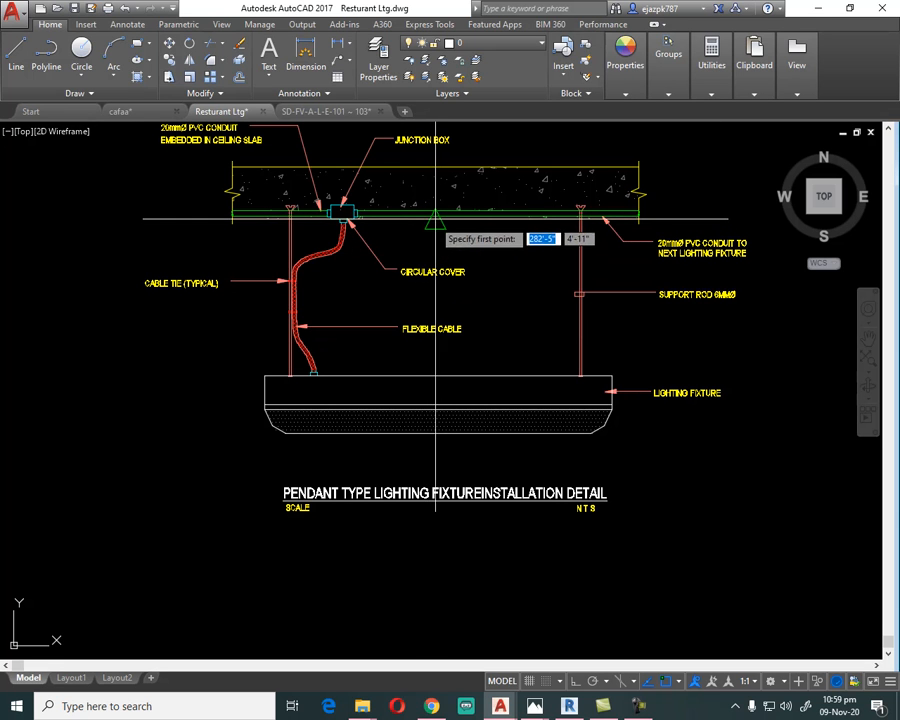
{"action": "left_click", "coordinate": [435, 375]}
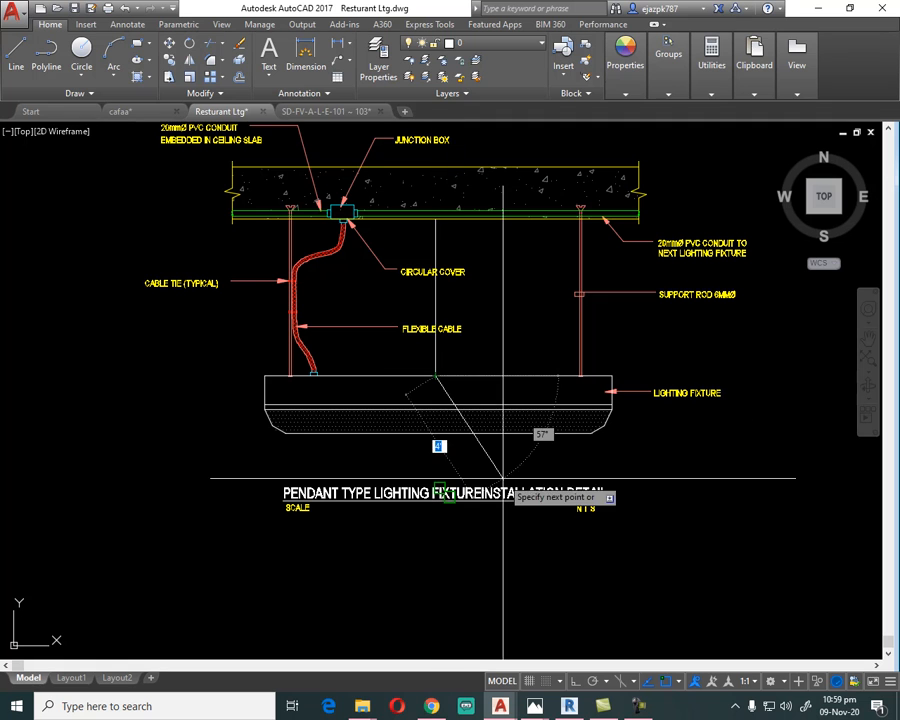
{"action": "left_click", "coordinate": [439, 349]}
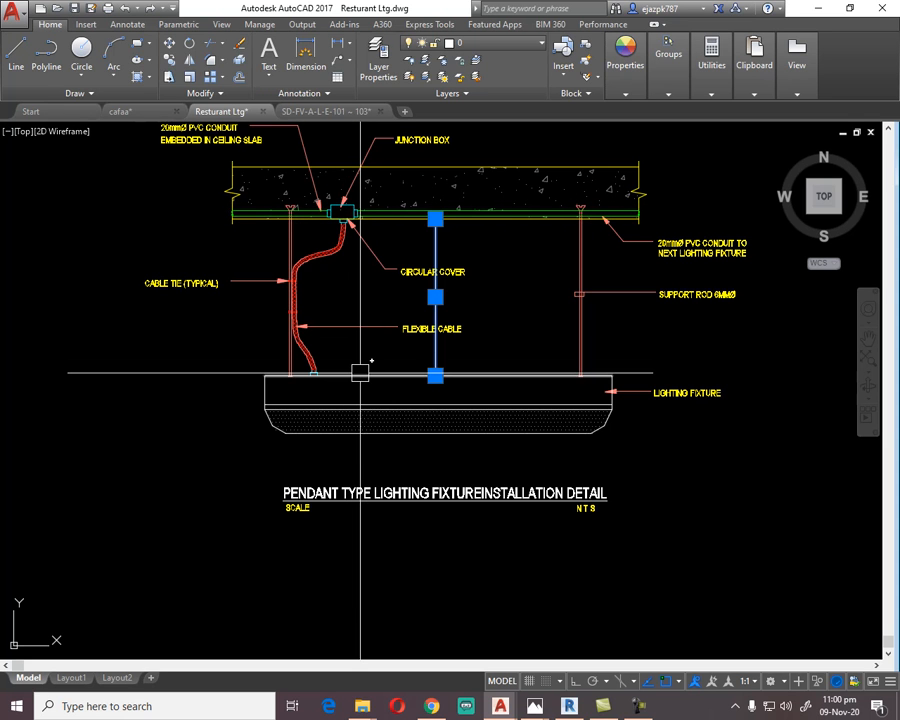
{"action": "key", "text": "Delete"}
Return from the installation details to the restaurant plan and examine the lighting layout around the serving area and sitting hall.
{"action": "scroll", "coordinate": [448, 396], "scroll_direction": "down", "scroll_amount": 7}
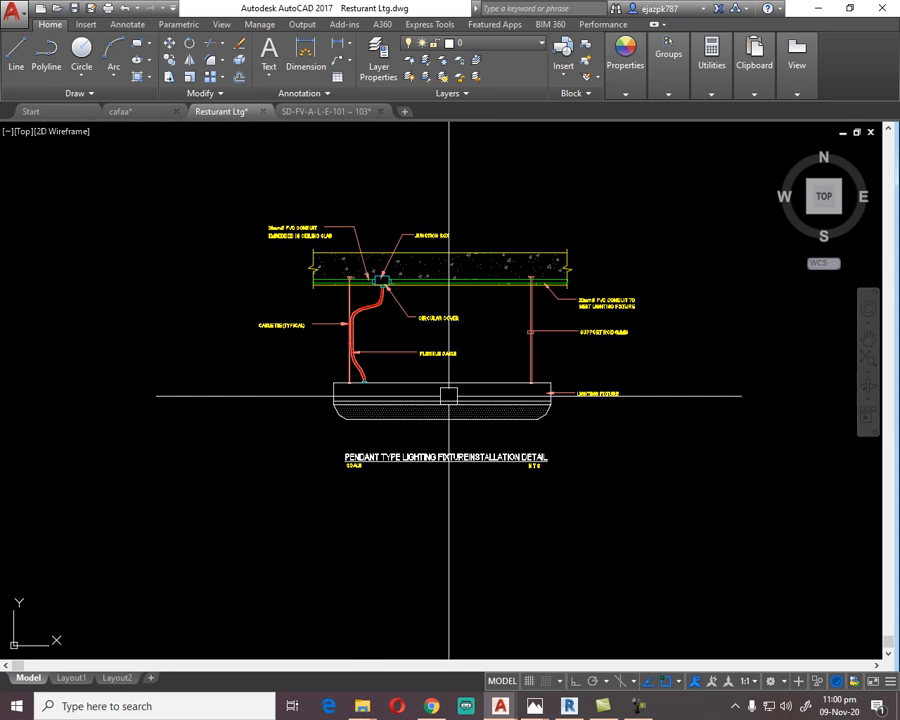
{"action": "middle_click_drag", "start_coordinate": [445, 287], "coordinate": [318, 546]}
{"action": "middle_click_drag", "start_coordinate": [562, 506], "coordinate": [252, 514]}
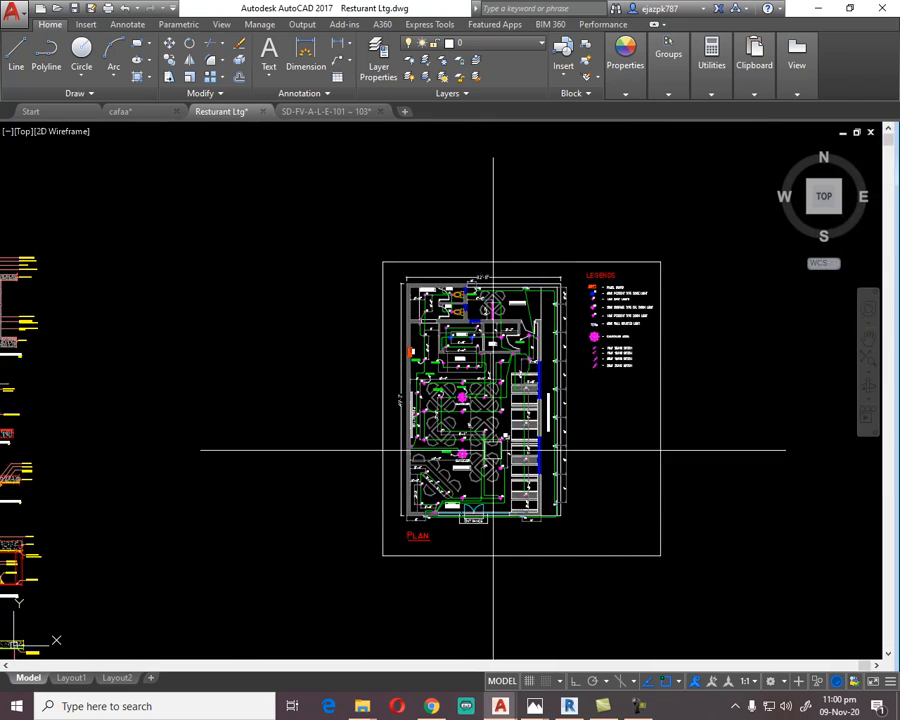
{"action": "scroll", "coordinate": [480, 360], "scroll_direction": "up", "scroll_amount": 6}
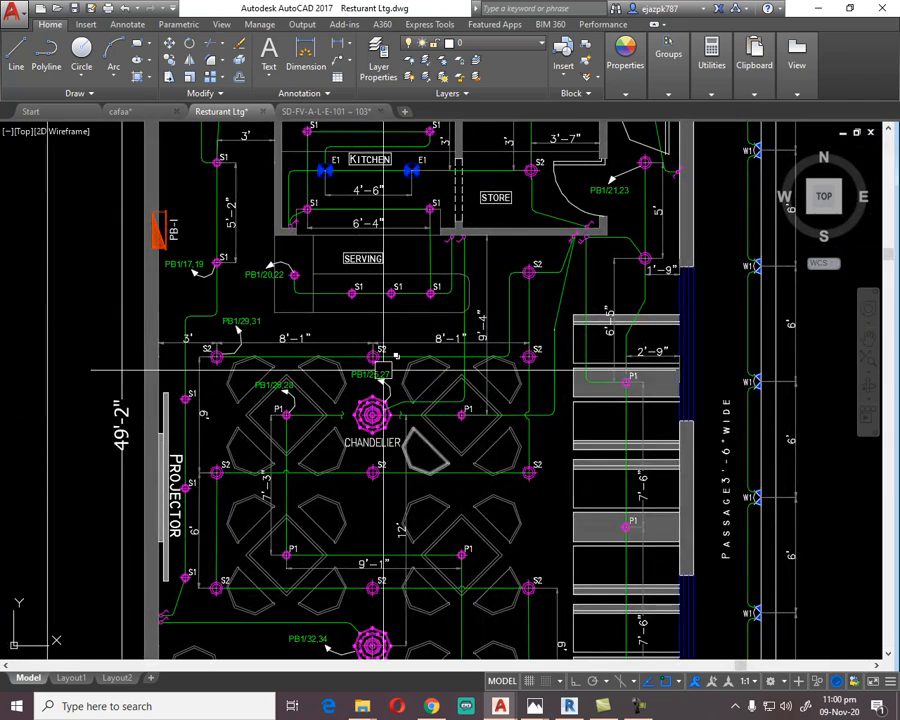
{"action": "middle_click_drag", "start_coordinate": [300, 275], "coordinate": [386, 425]}
{"action": "middle_click_drag", "start_coordinate": [293, 518], "coordinate": [274, 236]}
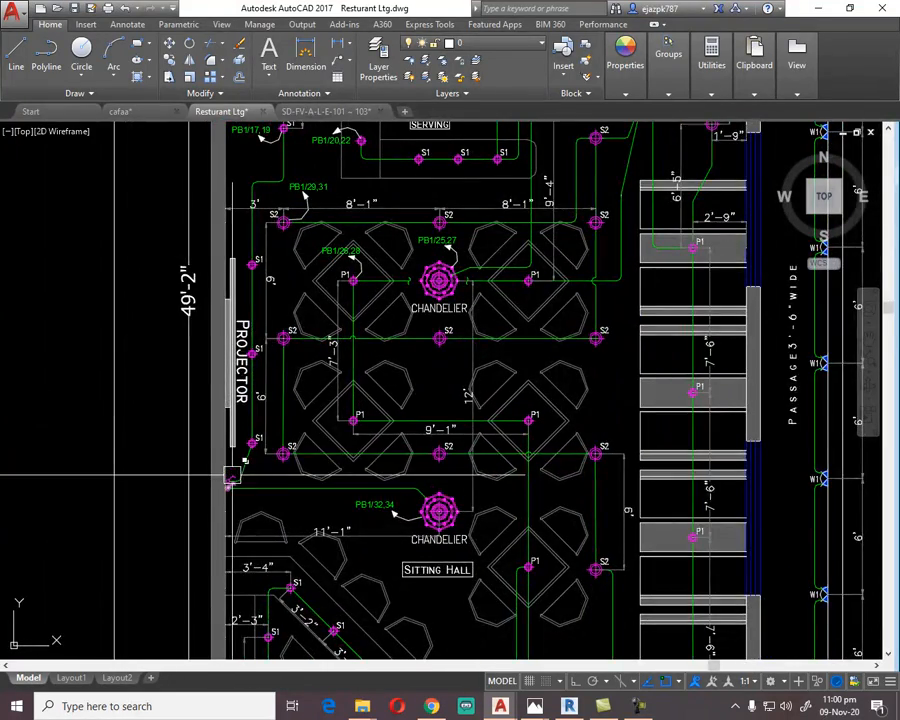
Inspect the two wall switches near the projector, their wiring to the S1 lights and chandelier, and the S1 light labels.
{"action": "scroll", "coordinate": [232, 476], "scroll_direction": "up", "scroll_amount": 5}
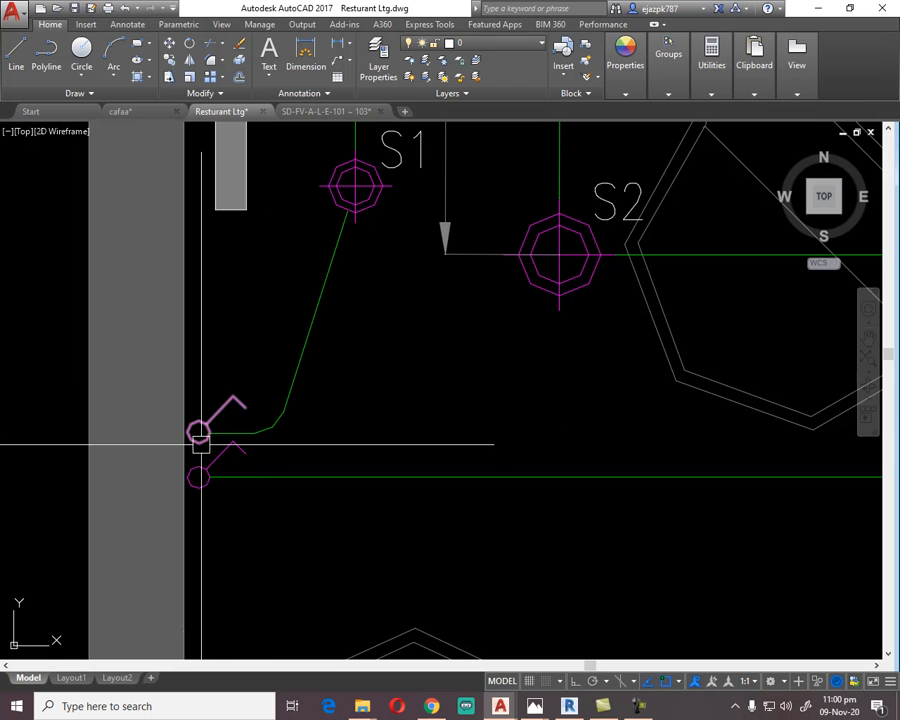
{"action": "scroll", "coordinate": [236, 393], "scroll_direction": "down", "scroll_amount": 5}
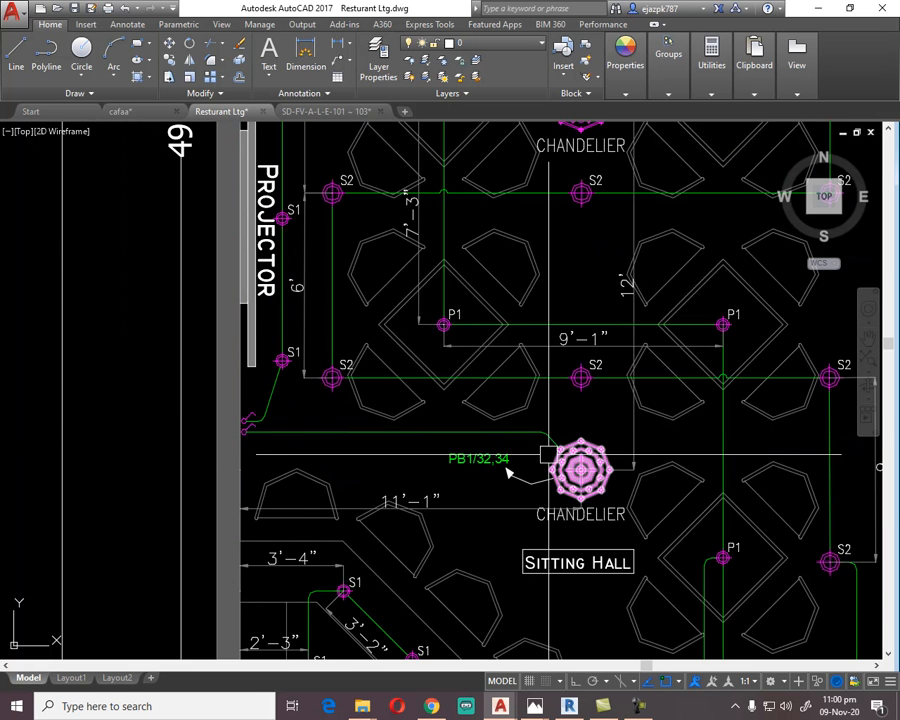
{"action": "scroll", "coordinate": [548, 452], "scroll_direction": "up", "scroll_amount": 5}
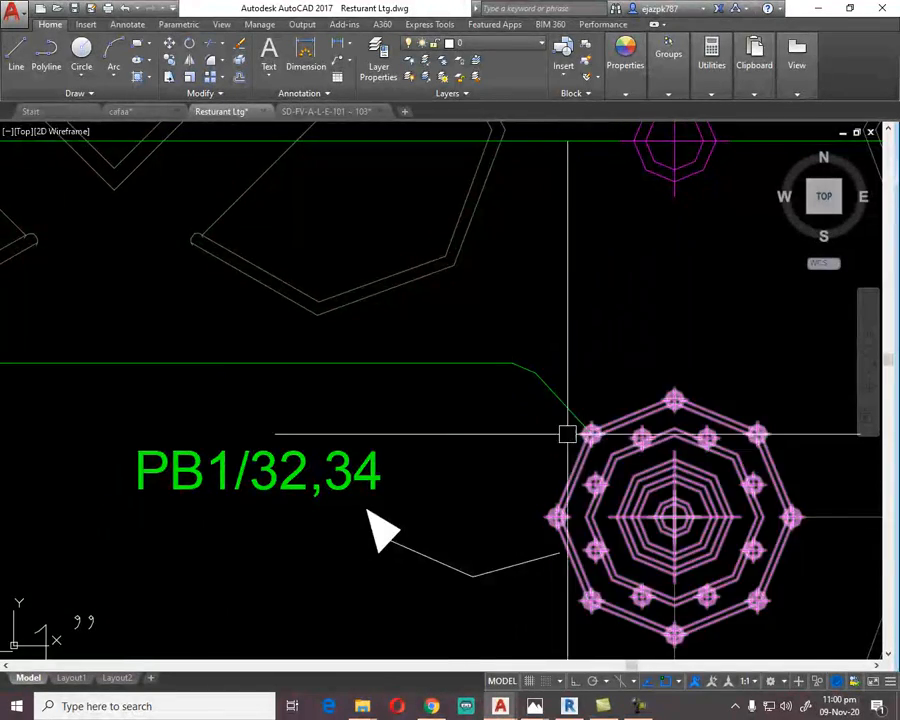
{"action": "scroll", "coordinate": [558, 433], "scroll_direction": "down", "scroll_amount": 5}
{"action": "mouse_move", "coordinate": [173, 387]}
{"action": "middle_mouse_down"}
{"action": "mouse_move", "coordinate": [225, 450]}
{"action": "mouse_move", "coordinate": [279, 552]}
{"action": "middle_mouse_up"}
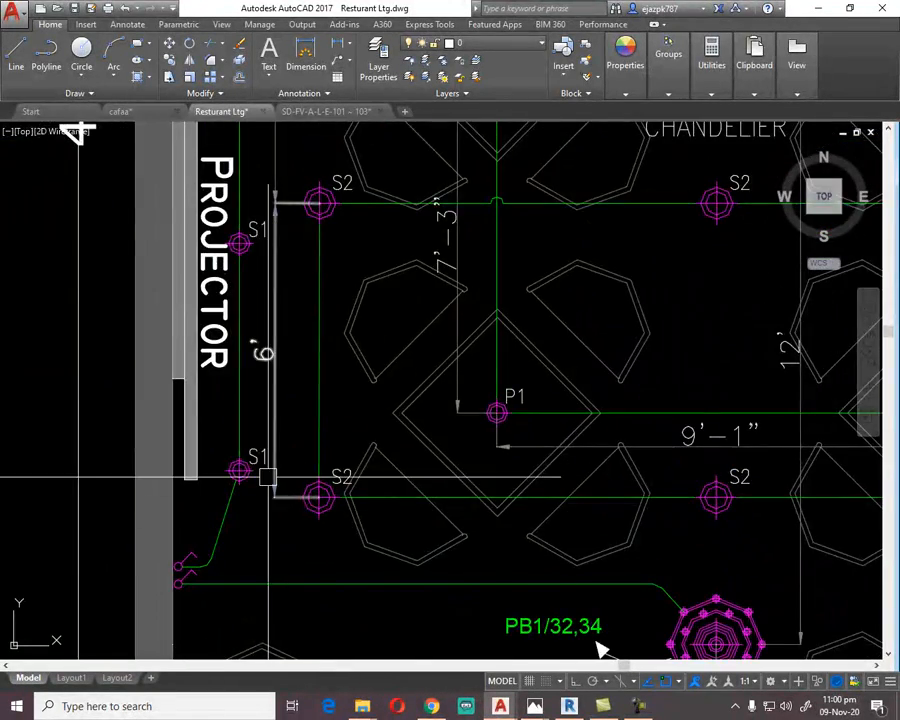
{"action": "scroll", "coordinate": [255, 462], "scroll_direction": "up", "scroll_amount": 5}
{"action": "left_click", "coordinate": [240, 456]}
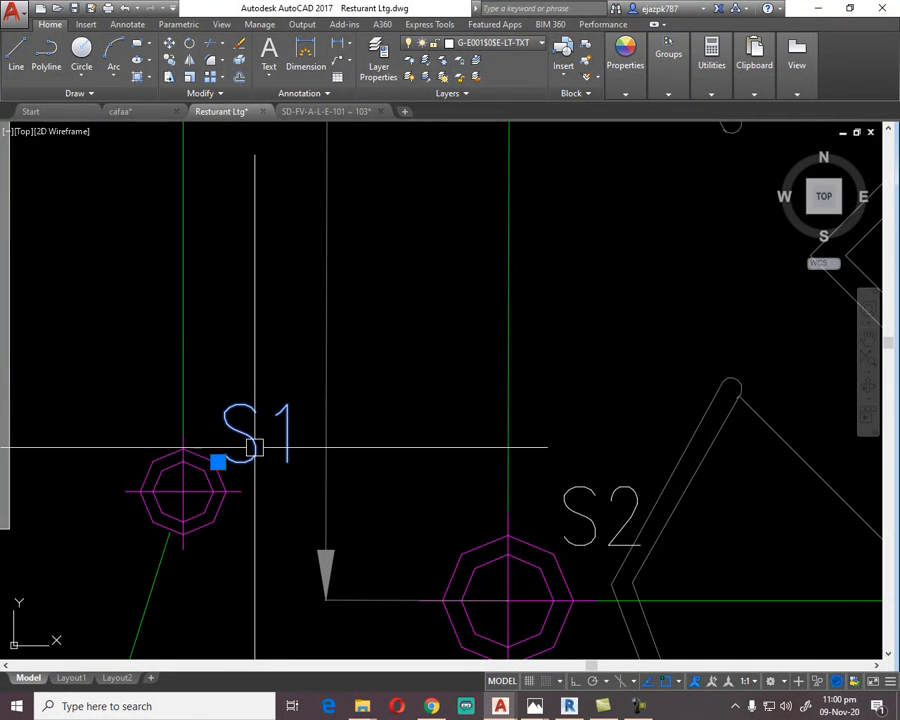
{"action": "scroll", "coordinate": [253, 474], "scroll_direction": "down", "scroll_amount": 5}
{"action": "middle_click_drag", "start_coordinate": [259, 146], "coordinate": [253, 411]}
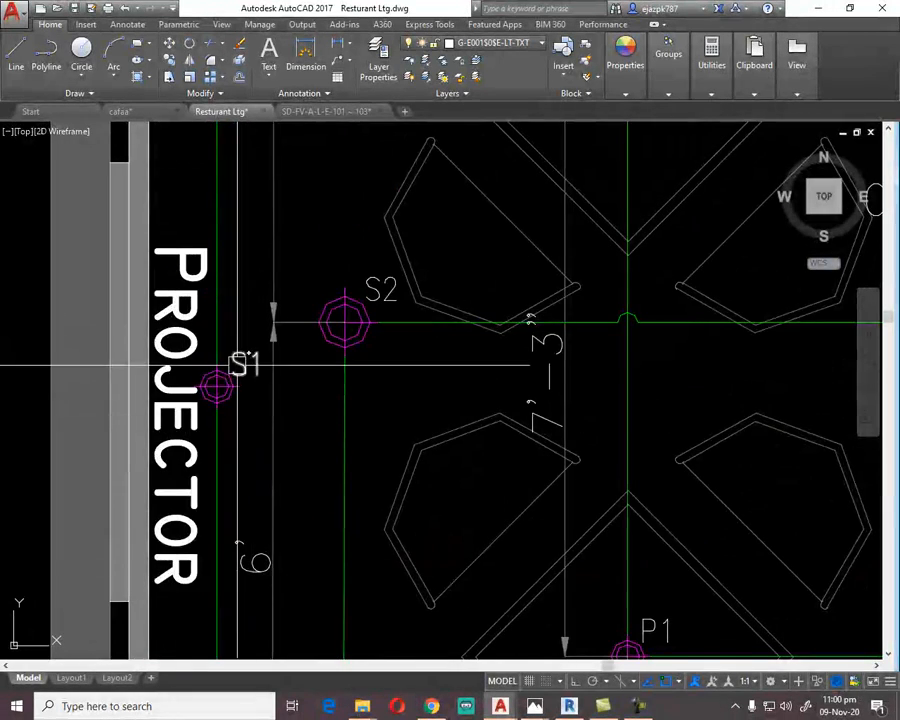
{"action": "middle_click_drag", "start_coordinate": [270, 250], "coordinate": [308, 551]}
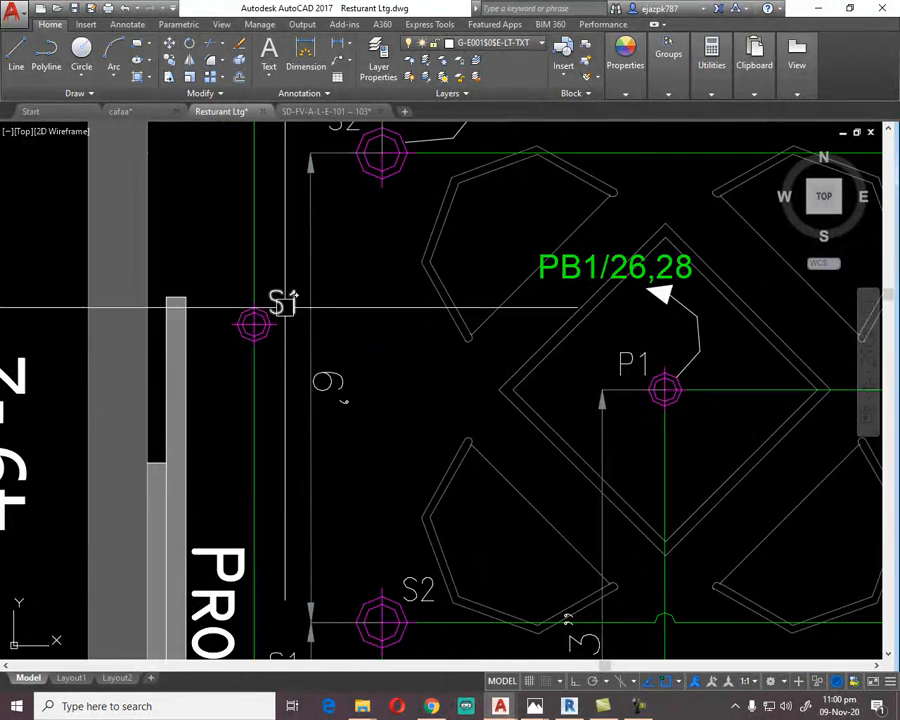
Copy the S1 label to the wall side of the uppermost projector light and of the middle projector light.
{"action": "key", "text": "Return"}
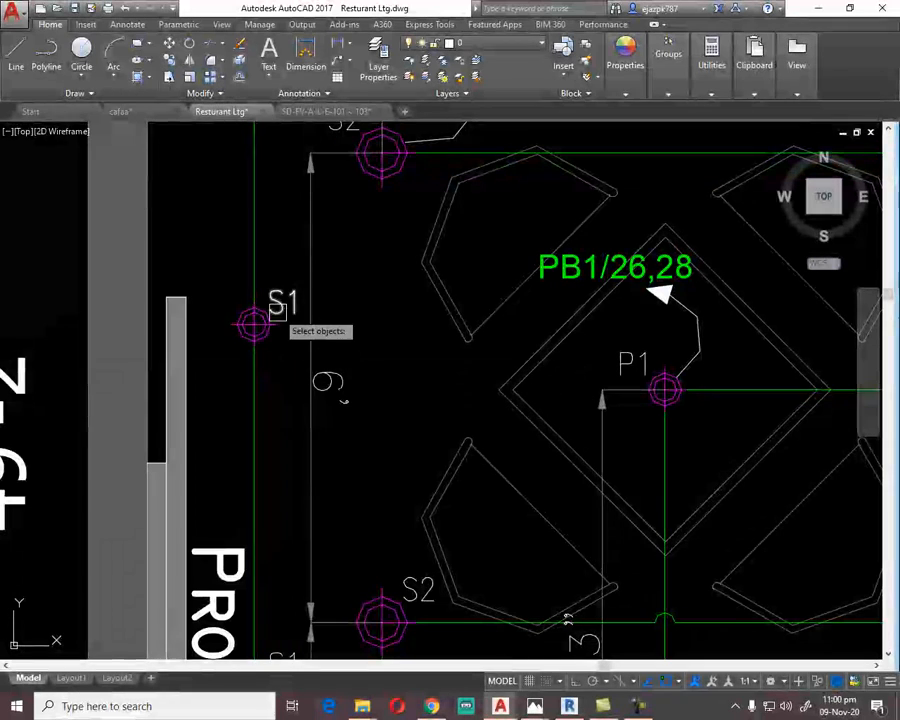
{"action": "key", "text": "Return"}
{"action": "left_click", "coordinate": [295, 377]}
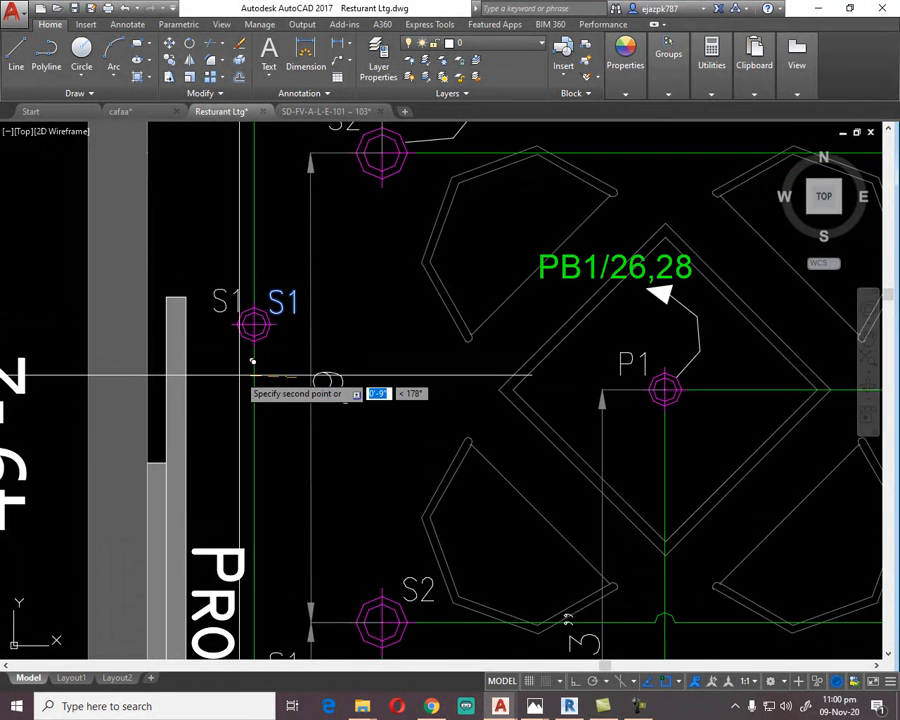
{"action": "key", "text": "F8"}
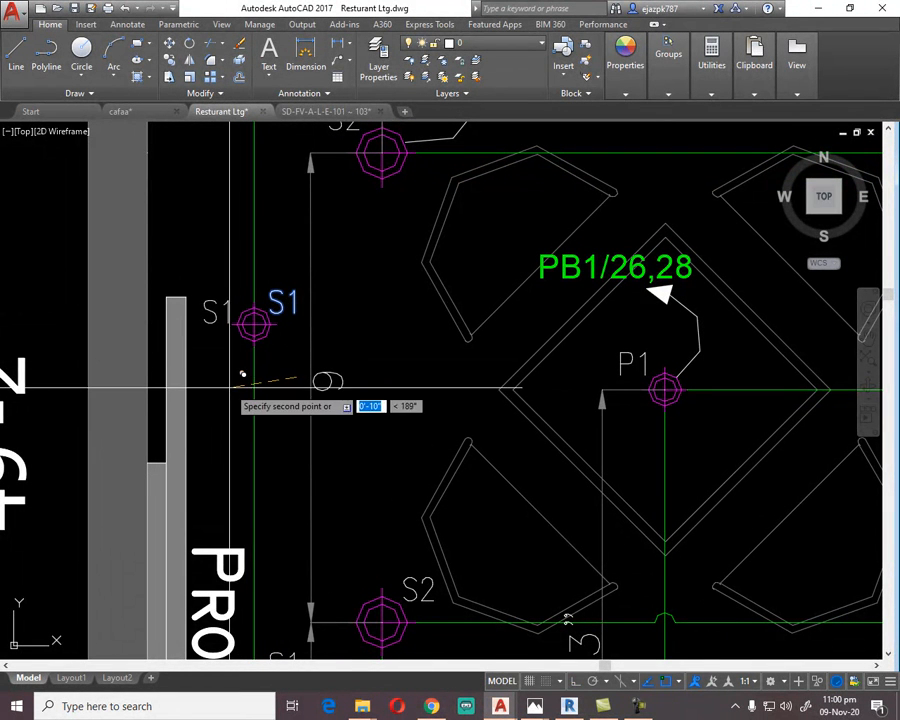
{"action": "scroll", "coordinate": [242, 376], "scroll_direction": "down", "scroll_amount": 2}
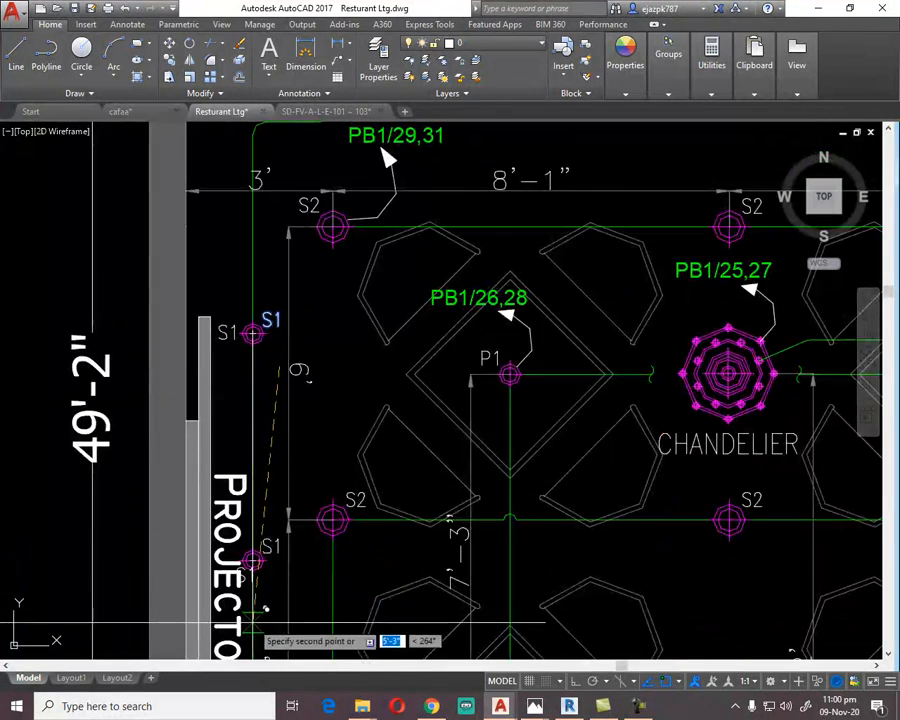
{"action": "scroll", "coordinate": [266, 607], "scroll_direction": "up", "scroll_amount": 5}
{"action": "left_click", "coordinate": [201, 597]}
{"action": "key", "text": "Escape"}
Delete the original S1 label beside the middle projector light.
{"action": "left_click", "coordinate": [279, 428]}
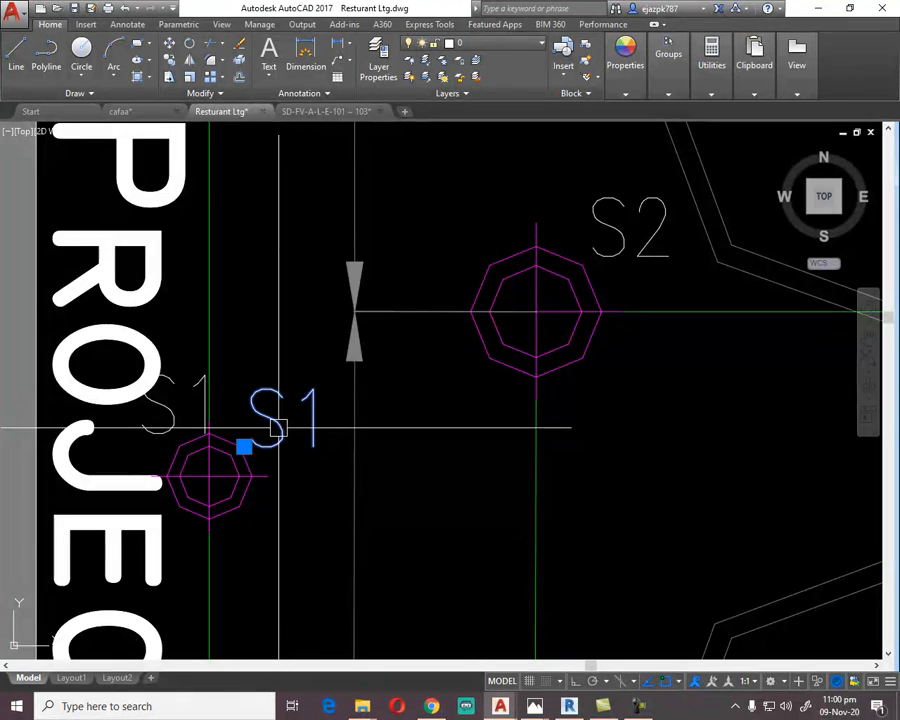
{"action": "scroll", "coordinate": [319, 426], "scroll_direction": "down", "scroll_amount": 5}
{"action": "scroll", "coordinate": [297, 415], "scroll_direction": "down", "scroll_amount": 3}
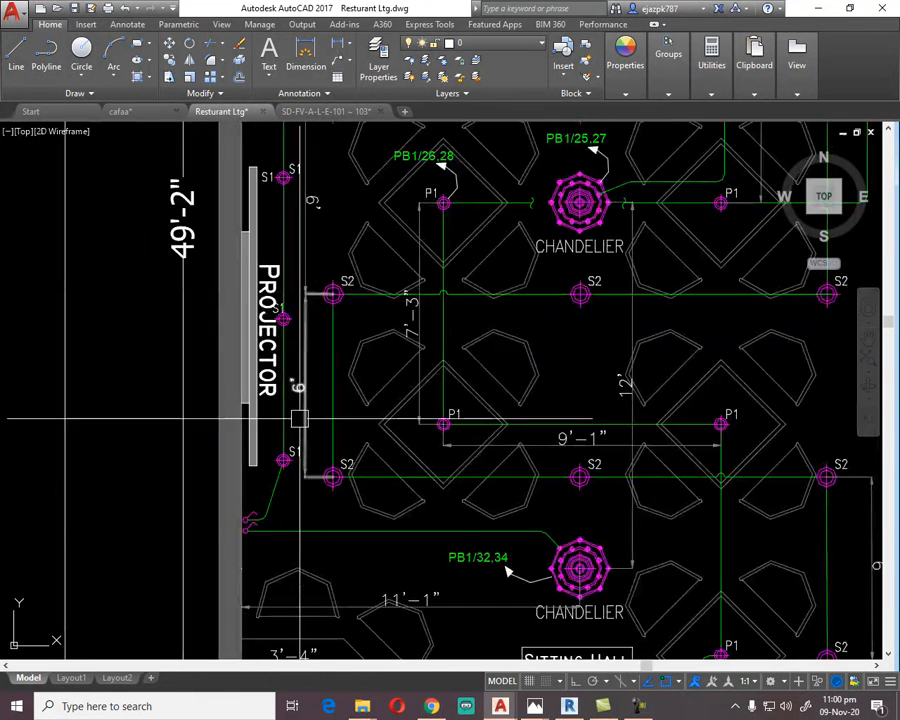
Move the S1 label of the light nearest the wall switches so it overlaps the light symbol.
{"action": "scroll", "coordinate": [300, 379], "scroll_direction": "up", "scroll_amount": 5}
{"action": "left_click", "coordinate": [311, 317]}
{"action": "type", "text": "m"}
{"action": "key", "text": "Return"}
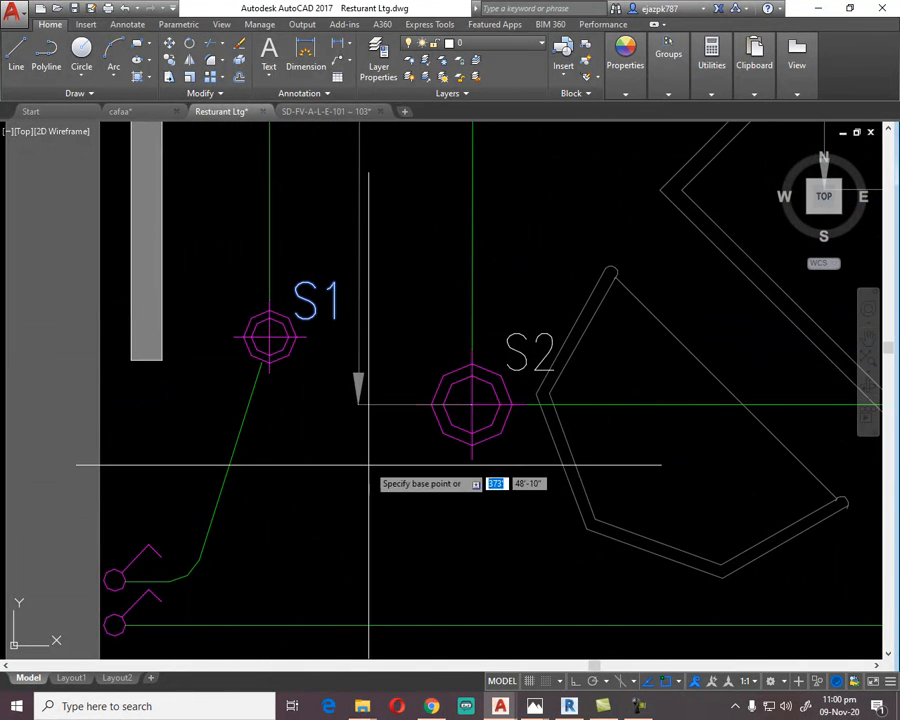
{"action": "left_click", "coordinate": [368, 470]}
{"action": "left_click", "coordinate": [340, 486]}
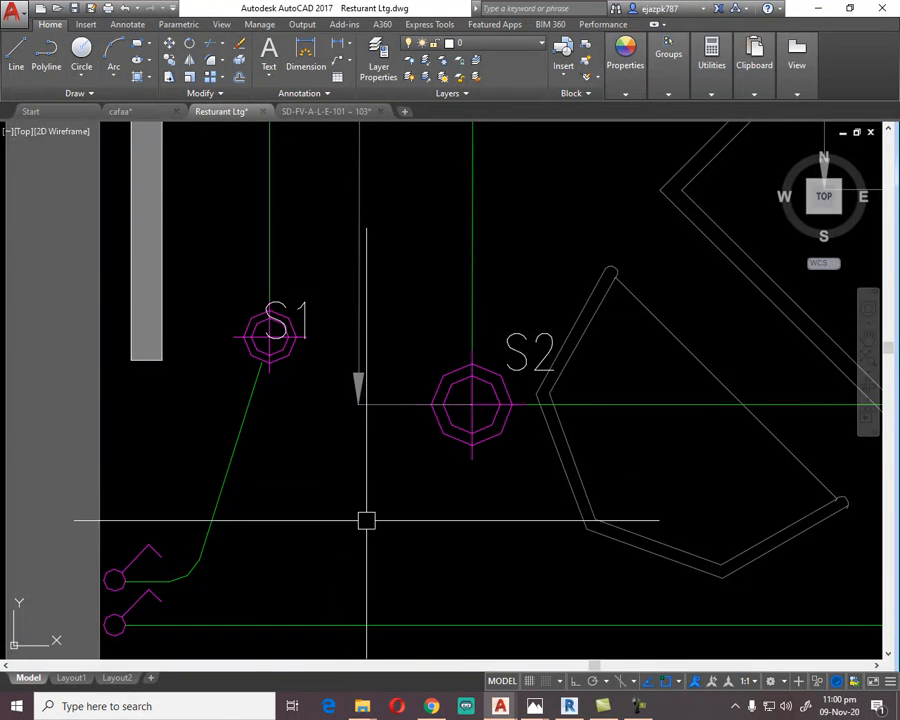
Undo the move, deletion and copies of the S1 labels along the projector wall.
{"action": "scroll", "coordinate": [366, 524], "scroll_direction": "down", "scroll_amount": 4}
{"action": "scroll", "coordinate": [347, 420], "scroll_direction": "up", "scroll_amount": 2}
{"action": "scroll", "coordinate": [345, 545], "scroll_direction": "up", "scroll_amount": 3}
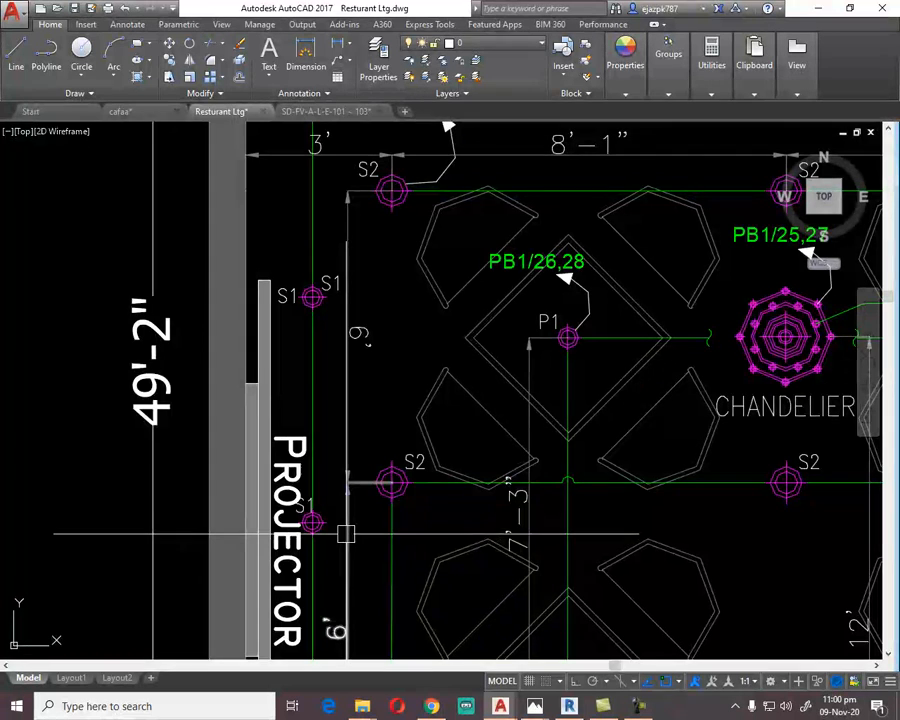
{"action": "scroll", "coordinate": [345, 527], "scroll_direction": "up", "scroll_amount": 4}
{"action": "scroll", "coordinate": [346, 526], "scroll_direction": "up", "scroll_amount": 3}
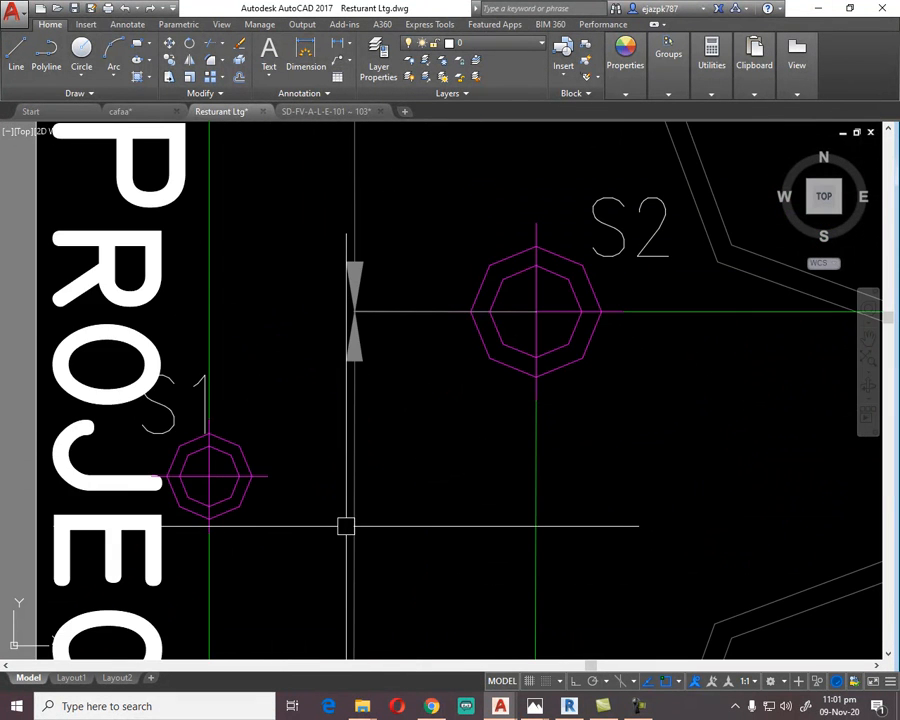
{"action": "scroll", "coordinate": [345, 527], "scroll_direction": "down", "scroll_amount": 5}
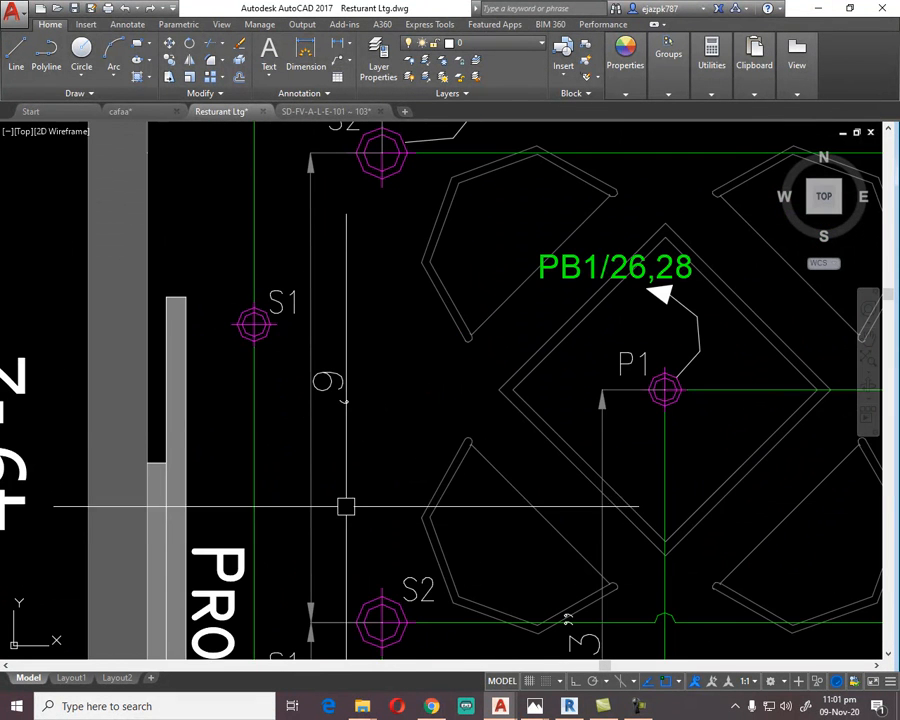
Examine the S2 lights across the sitting hall, their circuit tags, wiring and spacing around the chandeliers and P1 pendants.
{"action": "scroll", "coordinate": [328, 340], "scroll_direction": "down", "scroll_amount": 2}
{"action": "mouse_move", "coordinate": [389, 241]}
{"action": "middle_mouse_down"}
{"action": "mouse_move", "coordinate": [230, 440]}
{"action": "mouse_move", "coordinate": [194, 461]}
{"action": "middle_mouse_up"}
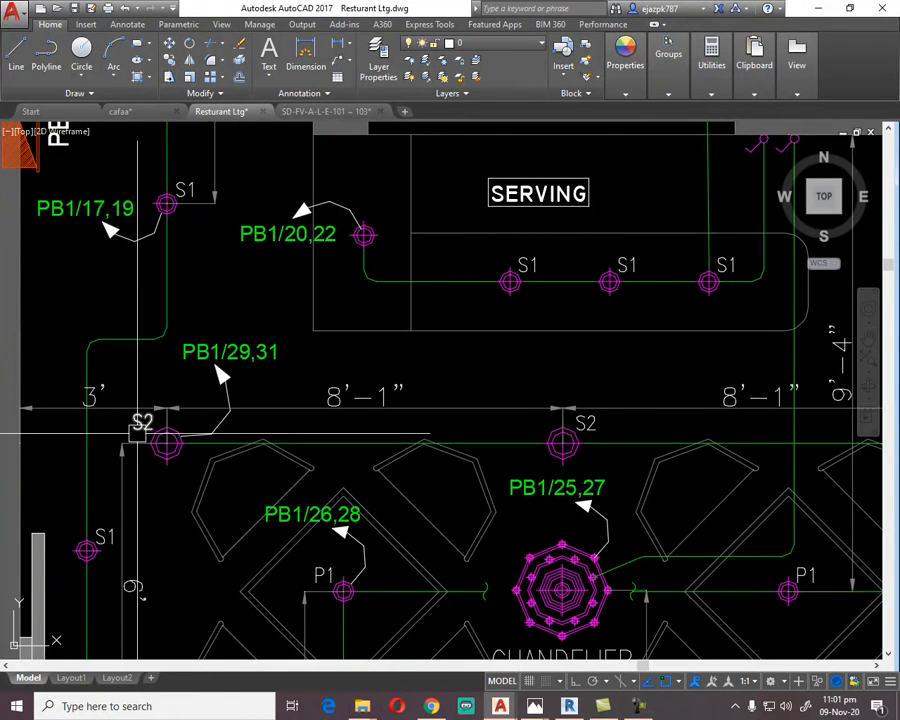
{"action": "middle_click_drag", "start_coordinate": [560, 458], "coordinate": [168, 421]}
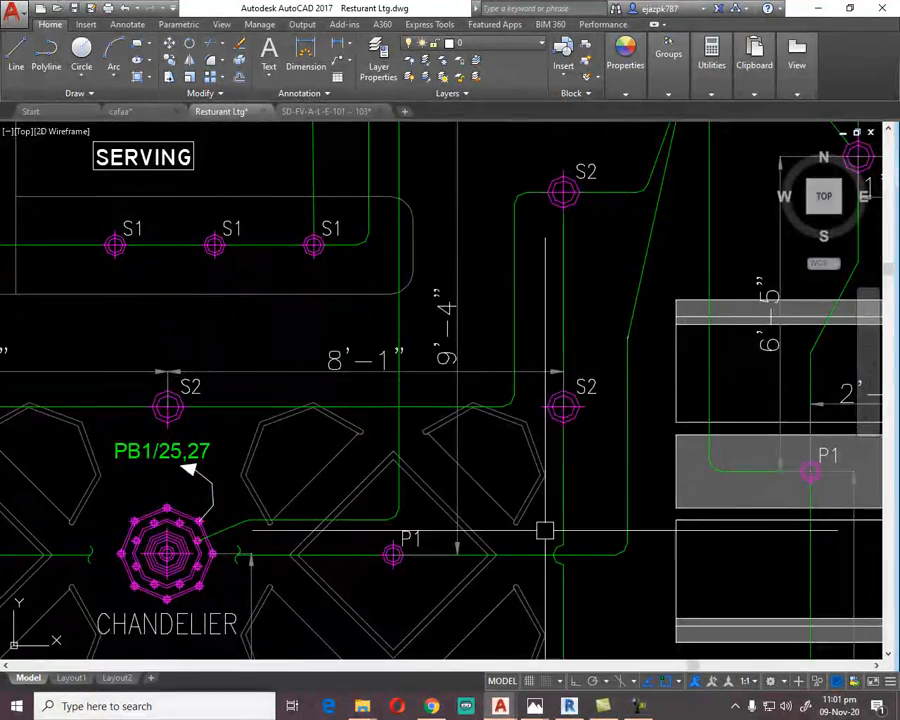
{"action": "middle_click_drag", "start_coordinate": [545, 530], "coordinate": [498, 230]}
{"action": "middle_click_drag", "start_coordinate": [88, 438], "coordinate": [594, 378]}
{"action": "middle_click_drag", "start_coordinate": [451, 587], "coordinate": [157, 427]}
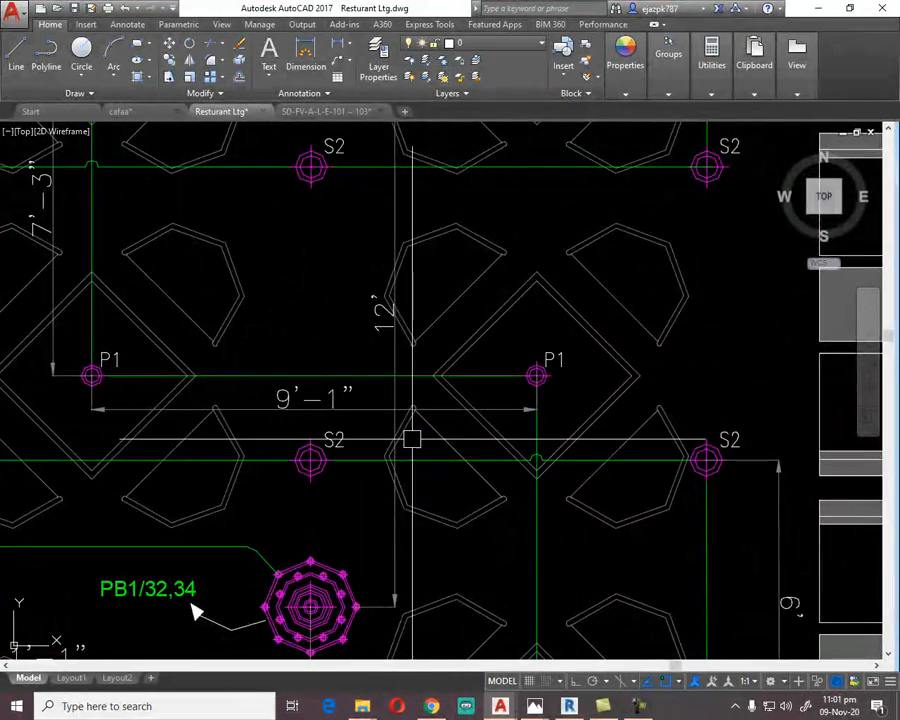
{"action": "scroll", "coordinate": [518, 410], "scroll_direction": "down", "scroll_amount": 3}
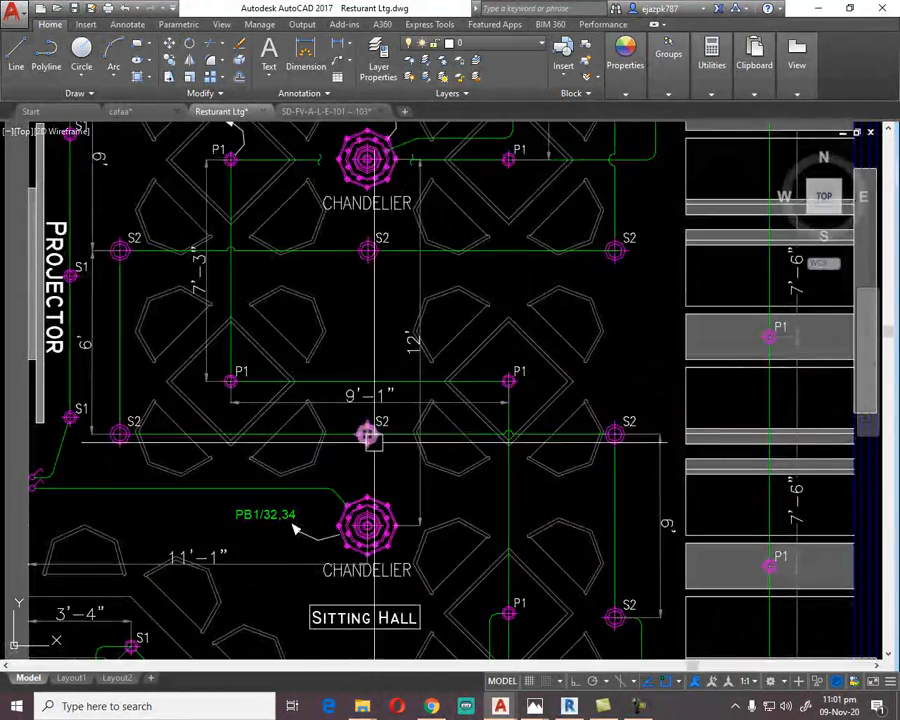
{"action": "middle_click_drag", "start_coordinate": [299, 181], "coordinate": [442, 506]}
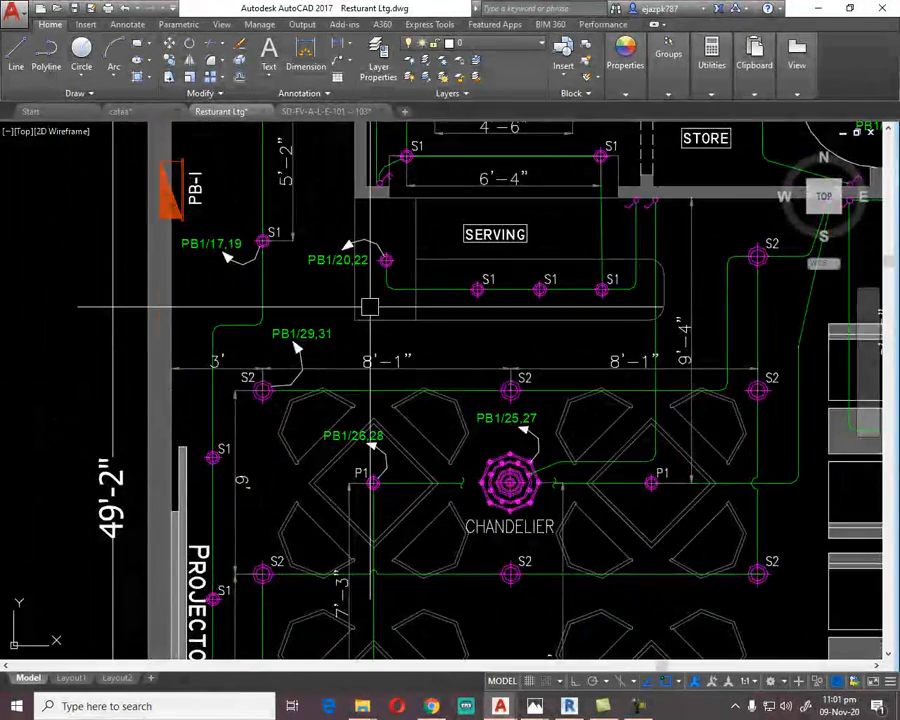
Examine the S1 light spacing and wiring in the wash area, baths and the corridor beside panel board PB-1.
{"action": "middle_click_drag", "start_coordinate": [353, 226], "coordinate": [336, 511]}
{"action": "middle_click_drag", "start_coordinate": [321, 251], "coordinate": [305, 556]}
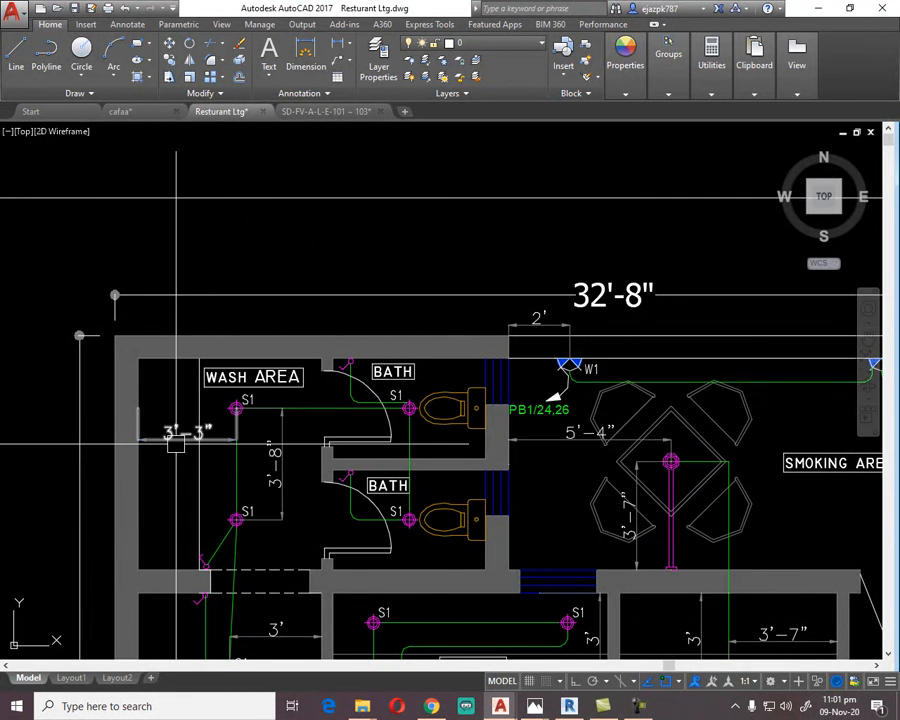
{"action": "scroll", "coordinate": [206, 442], "scroll_direction": "up", "scroll_amount": 4}
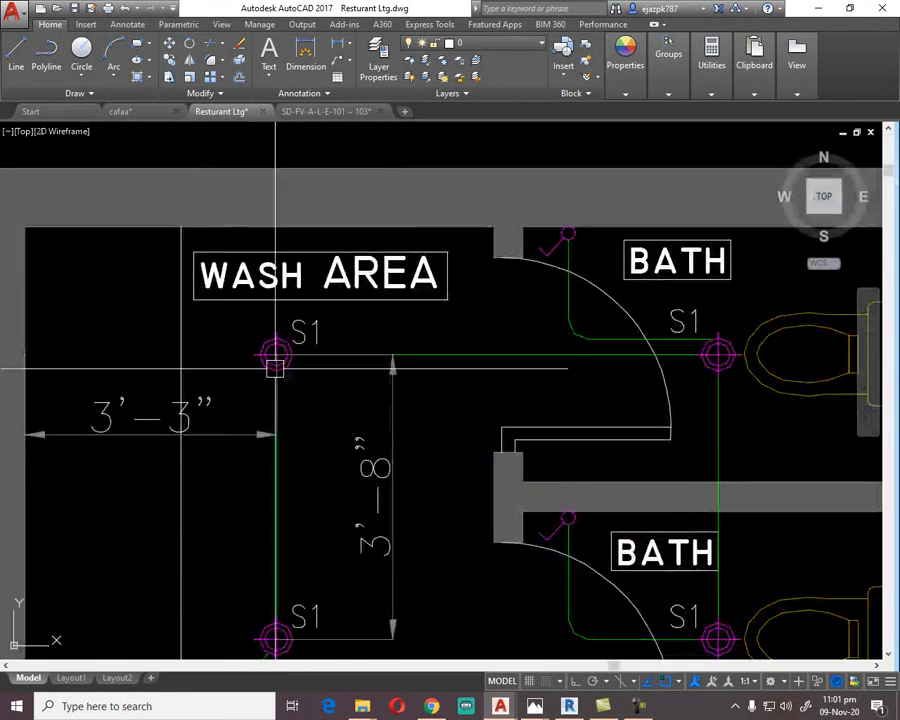
{"action": "scroll", "coordinate": [185, 306], "scroll_direction": "down", "scroll_amount": 2}
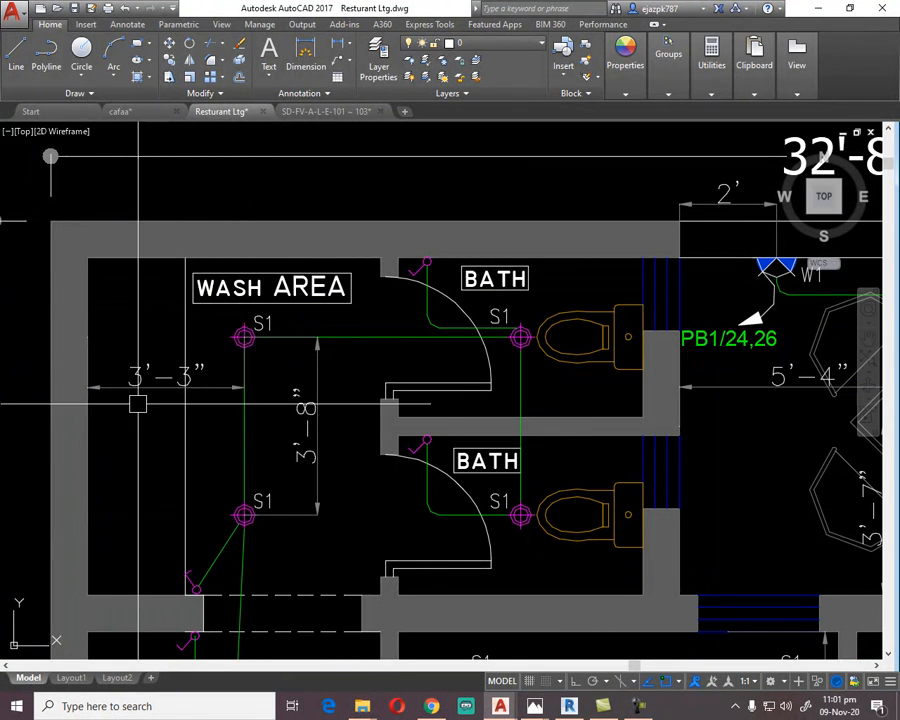
{"action": "scroll", "coordinate": [245, 336], "scroll_direction": "down", "scroll_amount": 2}
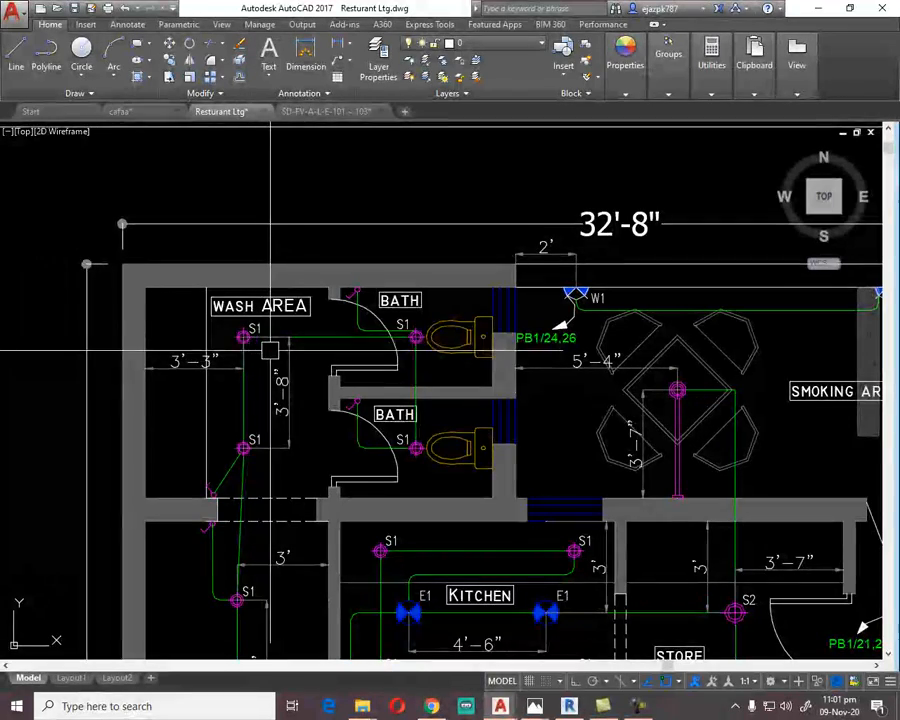
{"action": "mouse_move", "coordinate": [320, 598]}
{"action": "middle_mouse_down"}
{"action": "mouse_move", "coordinate": [352, 318]}
{"action": "mouse_move", "coordinate": [340, 290]}
{"action": "mouse_move", "coordinate": [360, 283]}
{"action": "middle_mouse_up"}
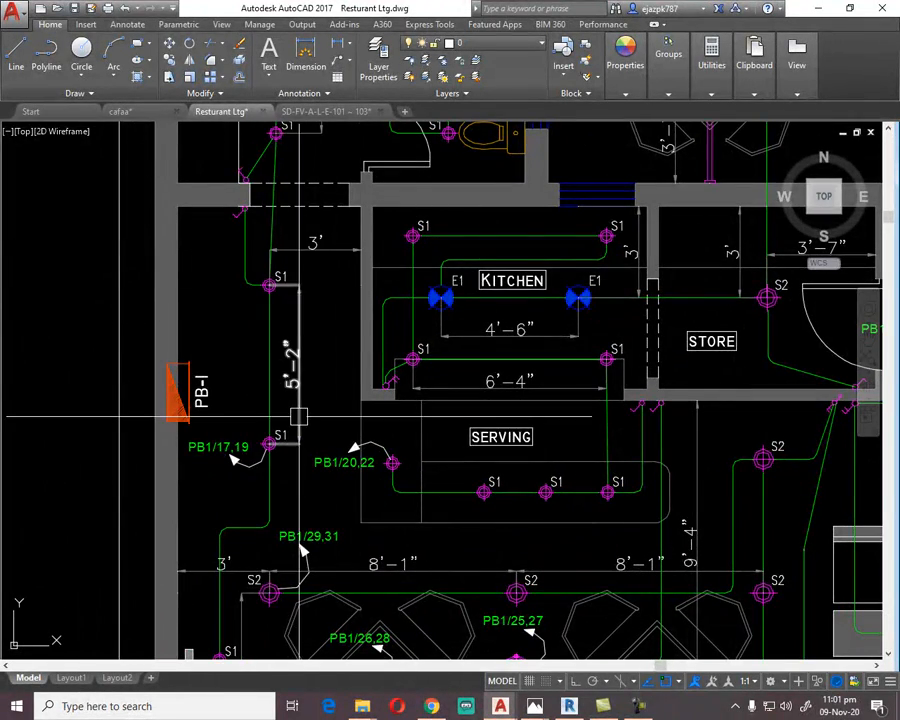
{"action": "scroll", "coordinate": [268, 288], "scroll_direction": "up", "scroll_amount": 6}
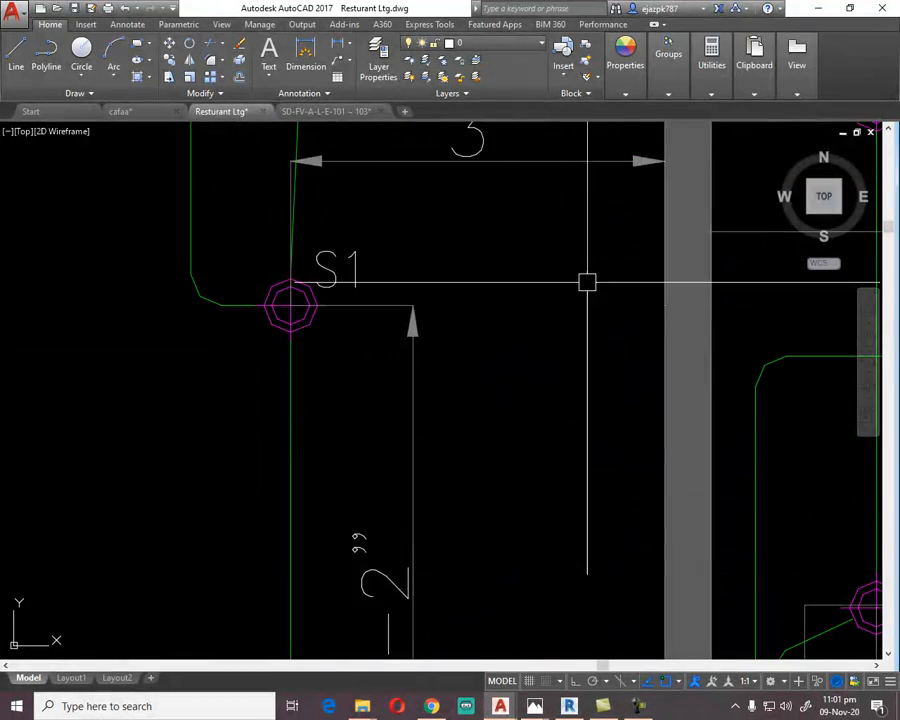
{"action": "scroll", "coordinate": [587, 283], "scroll_direction": "down", "scroll_amount": 6}
{"action": "middle_click_drag", "start_coordinate": [411, 521], "coordinate": [412, 225]}
{"action": "middle_click_drag", "start_coordinate": [496, 313], "coordinate": [174, 430]}
{"action": "mouse_move", "coordinate": [93, 432]}
{"action": "middle_mouse_down"}
{"action": "mouse_move", "coordinate": [80, 422]}
{"action": "mouse_move", "coordinate": [270, 440]}
{"action": "mouse_move", "coordinate": [280, 430]}
{"action": "middle_mouse_up"}
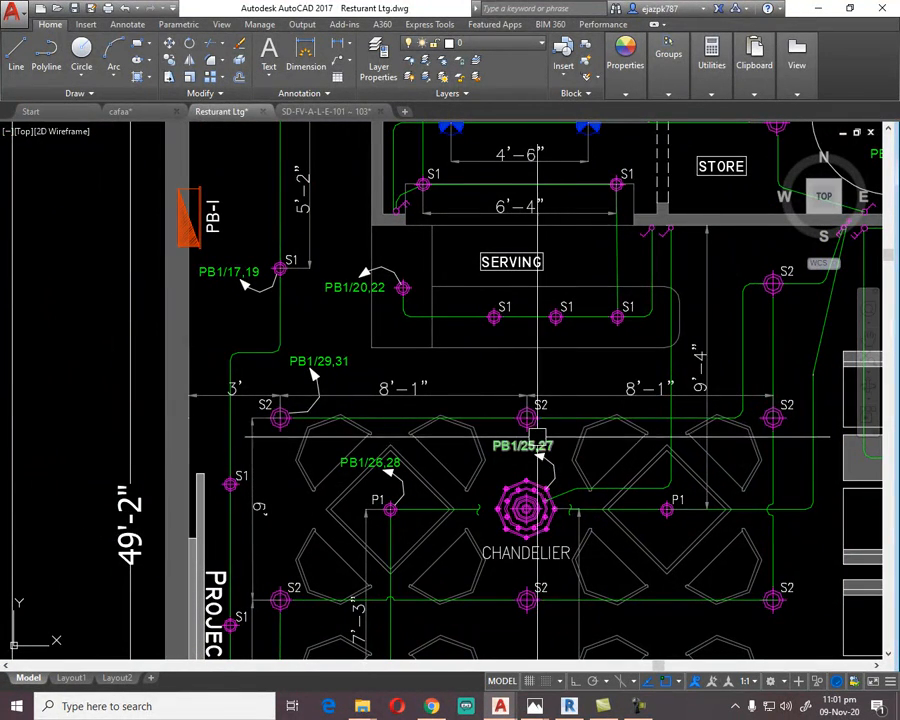
Examine the spacing dimensions between the two chandeliers and the P1 pendants across the sitting hall.
{"action": "middle_click_drag", "start_coordinate": [796, 475], "coordinate": [635, 410]}
{"action": "middle_click_drag", "start_coordinate": [399, 558], "coordinate": [400, 234]}
{"action": "left_click", "coordinate": [441, 386]}
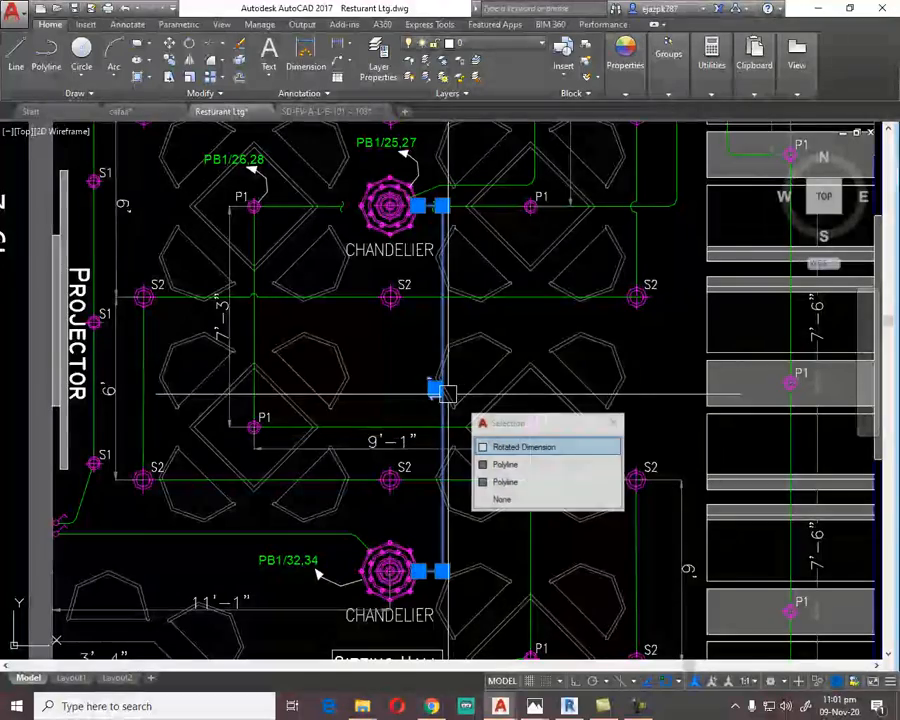
{"action": "left_click", "coordinate": [476, 447]}
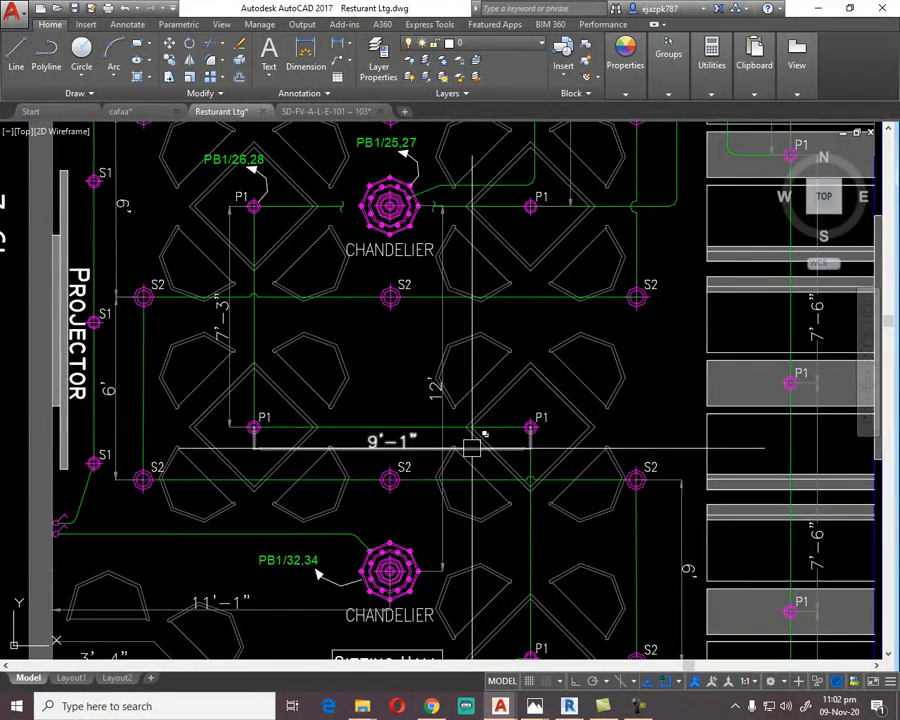
{"action": "middle_click_drag", "start_coordinate": [493, 563], "coordinate": [479, 323]}
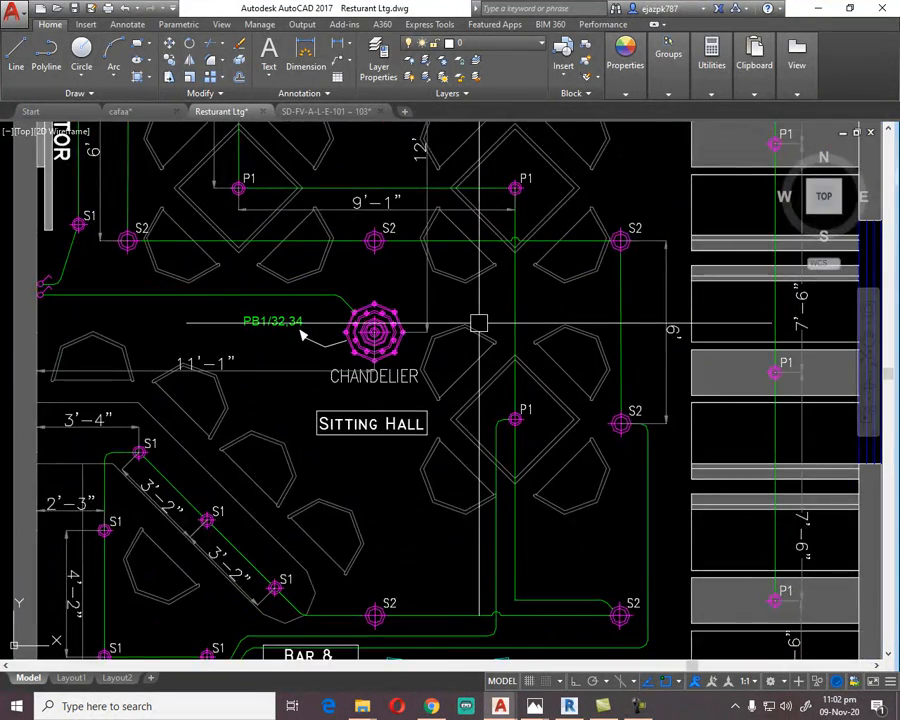
{"action": "middle_click_drag", "start_coordinate": [211, 444], "coordinate": [552, 554]}
{"action": "scroll", "coordinate": [368, 496], "scroll_direction": "down", "scroll_amount": 4}
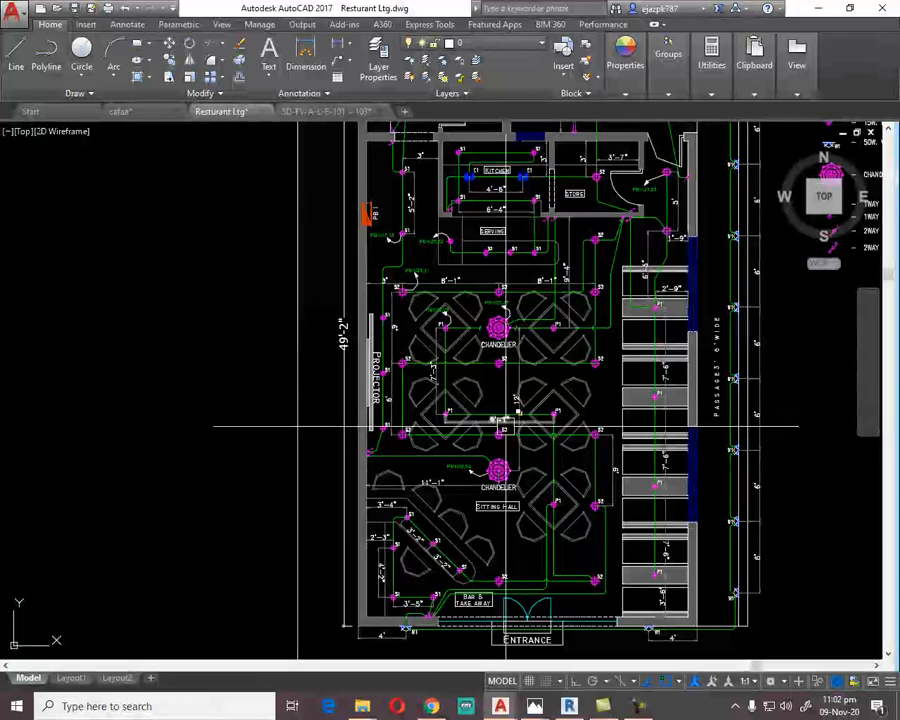
{"action": "middle_click_drag", "start_coordinate": [539, 146], "coordinate": [403, 381]}
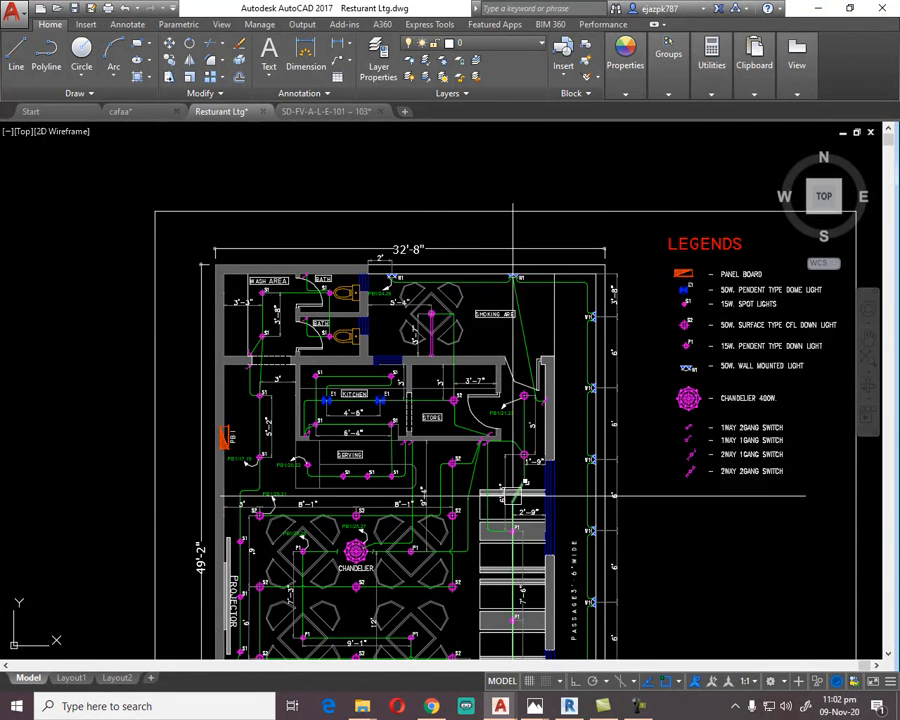
Try to move the S2 light in the store from its centre point.
{"action": "scroll", "coordinate": [451, 418], "scroll_direction": "up", "scroll_amount": 6}
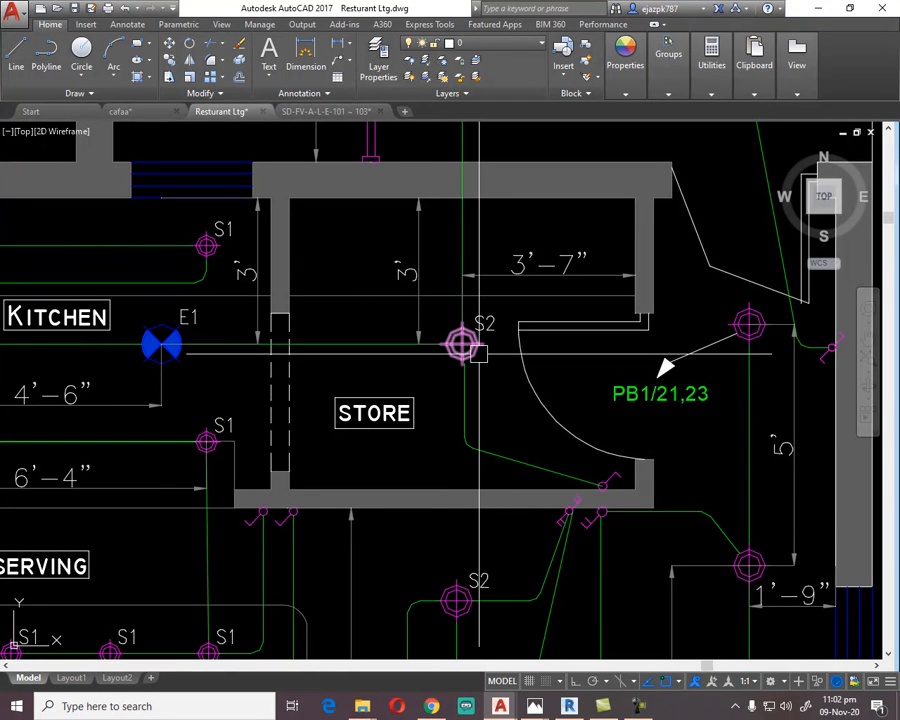
{"action": "left_click", "coordinate": [460, 348]}
{"action": "type", "text": "m"}
{"action": "key", "text": "Return"}
{"action": "left_click", "coordinate": [461, 344]}
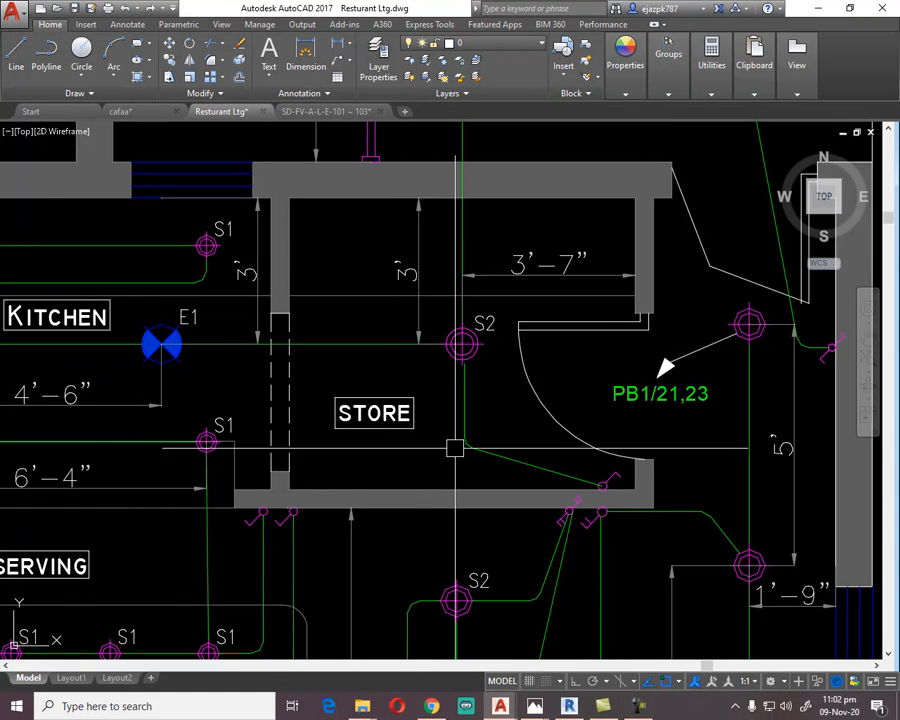
Select the pendant circuit's wiring segments on both sides of the upper chandelier and between the P1 lights below it.
{"action": "scroll", "coordinate": [455, 448], "scroll_direction": "down", "scroll_amount": 5}
{"action": "scroll", "coordinate": [400, 470], "scroll_direction": "up", "scroll_amount": 4}
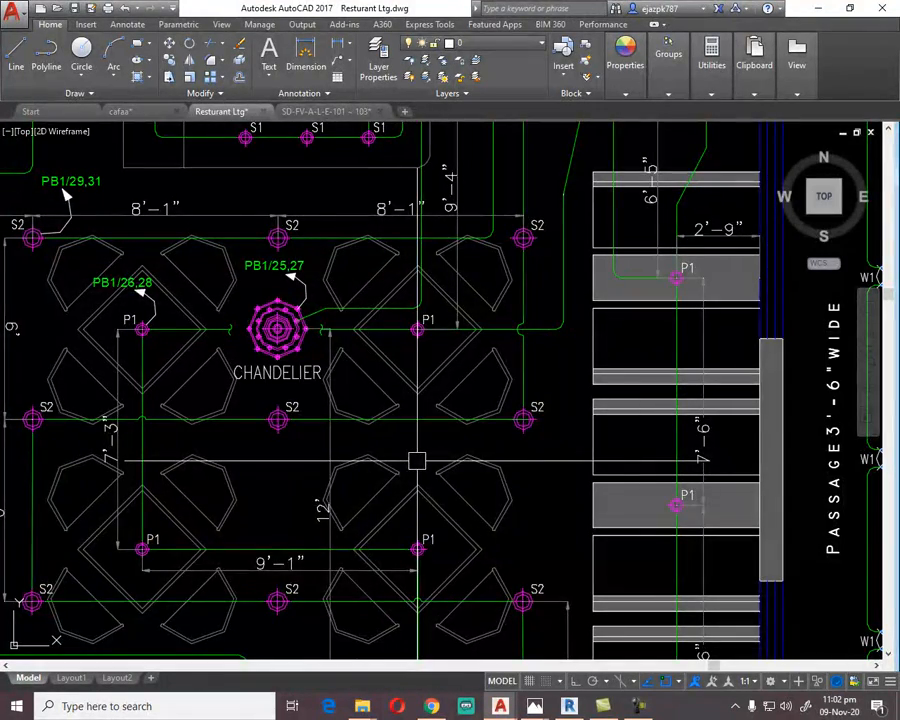
{"action": "scroll", "coordinate": [300, 335], "scroll_direction": "up", "scroll_amount": 6}
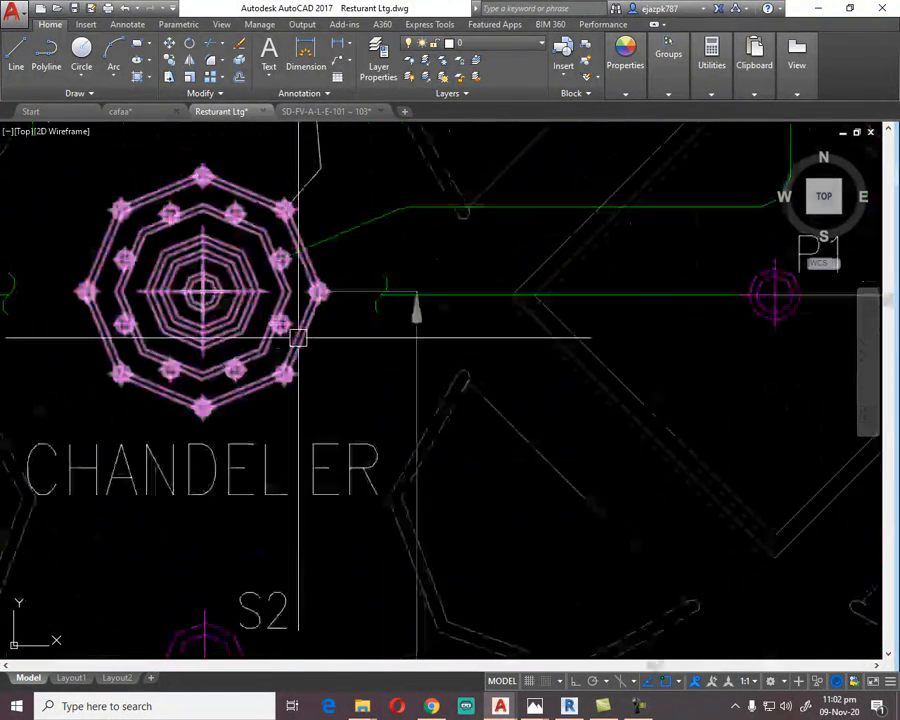
{"action": "left_click", "coordinate": [484, 297]}
{"action": "middle_click_drag", "start_coordinate": [268, 427], "coordinate": [554, 432]}
{"action": "key", "text": "Escape"}
{"action": "scroll", "coordinate": [620, 445], "scroll_direction": "down", "scroll_amount": 5}
{"action": "middle_click_drag", "start_coordinate": [620, 445], "coordinate": [362, 470]}
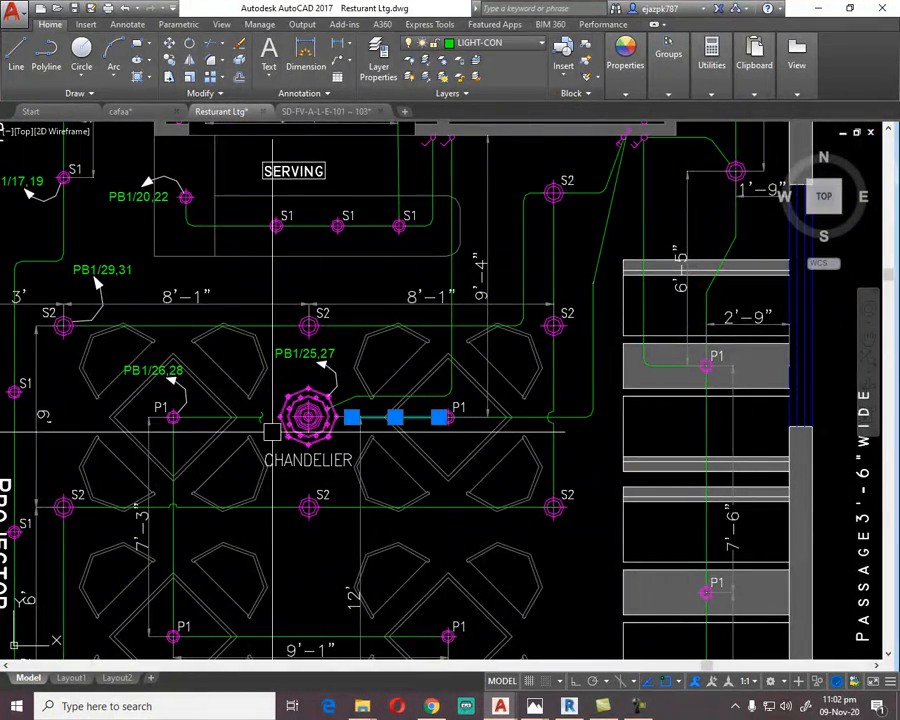
{"action": "left_click", "coordinate": [240, 418]}
{"action": "left_click", "coordinate": [175, 502]}
{"action": "middle_click_drag", "start_coordinate": [177, 502], "coordinate": [113, 289]}
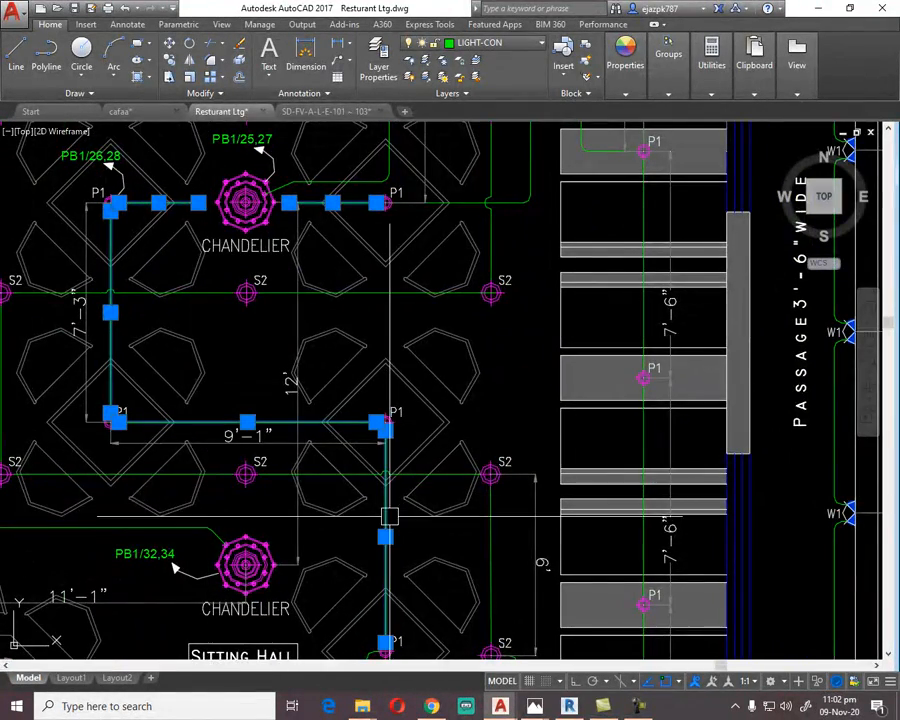
Extend the wiring selection from the last P1 pendant through the S2 lights near the entrance and the S1 bar lights.
{"action": "scroll", "coordinate": [389, 516], "scroll_direction": "down", "scroll_amount": 4}
{"action": "scroll", "coordinate": [406, 364], "scroll_direction": "up", "scroll_amount": 4}
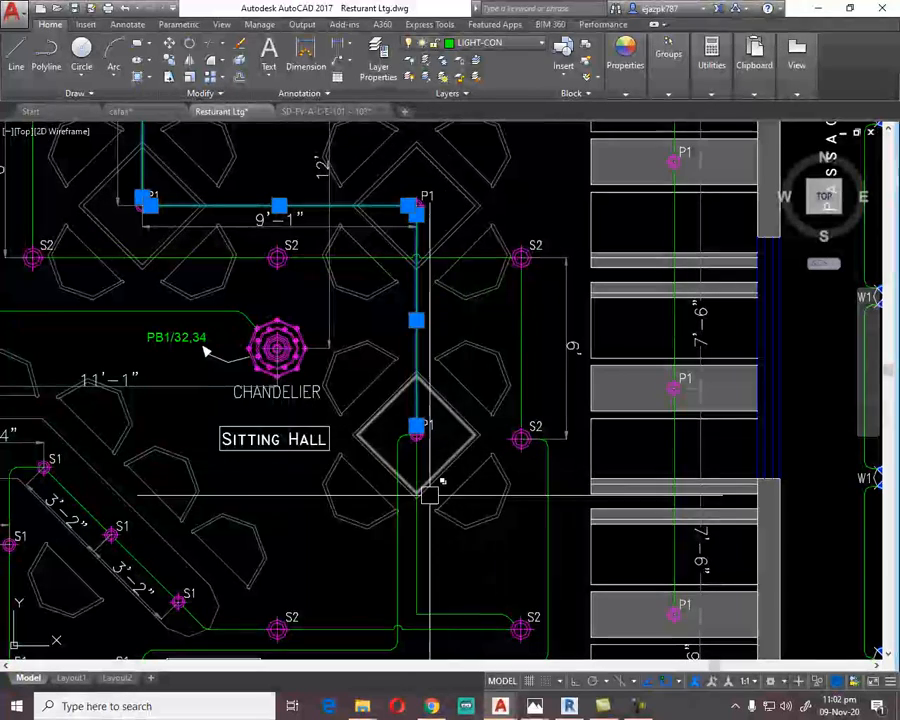
{"action": "left_click", "coordinate": [418, 537]}
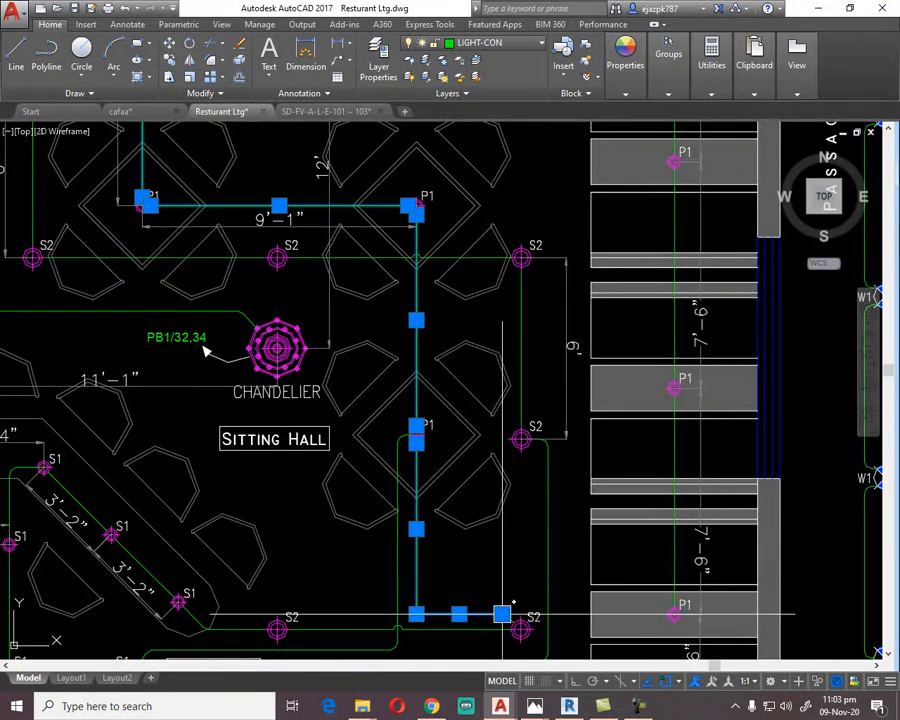
{"action": "scroll", "coordinate": [505, 616], "scroll_direction": "up", "scroll_amount": 5}
{"action": "left_click", "coordinate": [526, 613]}
{"action": "scroll", "coordinate": [375, 366], "scroll_direction": "down", "scroll_amount": 3}
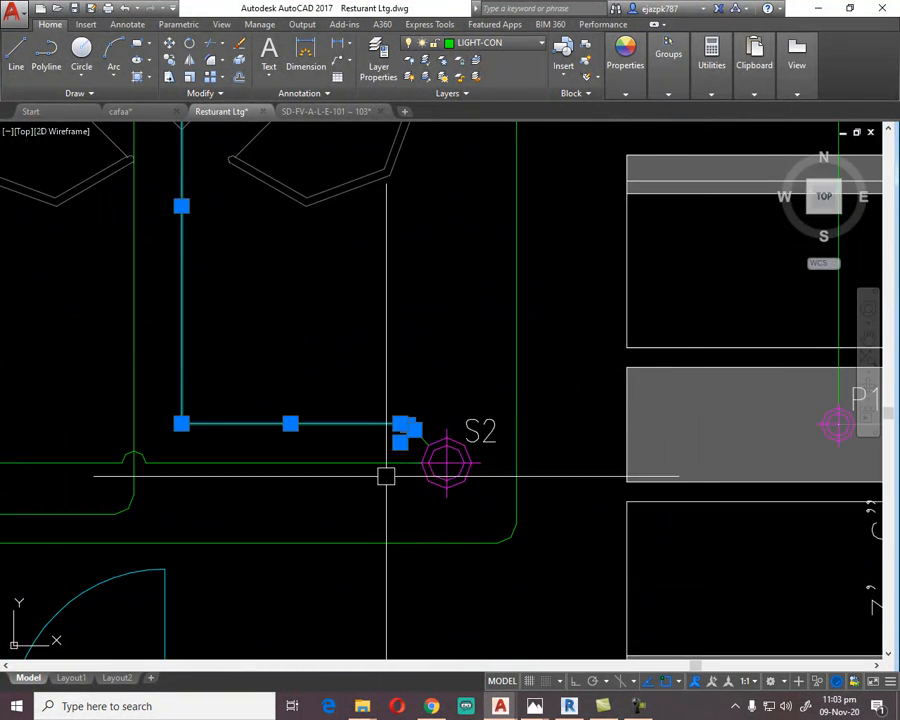
{"action": "scroll", "coordinate": [422, 424], "scroll_direction": "down", "scroll_amount": 4}
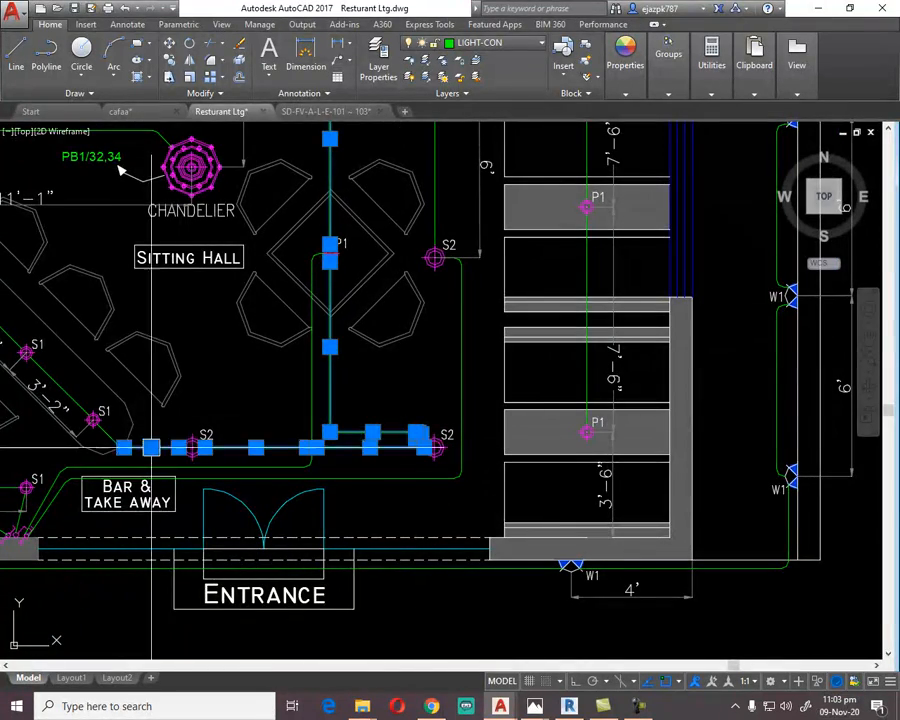
{"action": "middle_click_drag", "start_coordinate": [117, 390], "coordinate": [335, 455]}
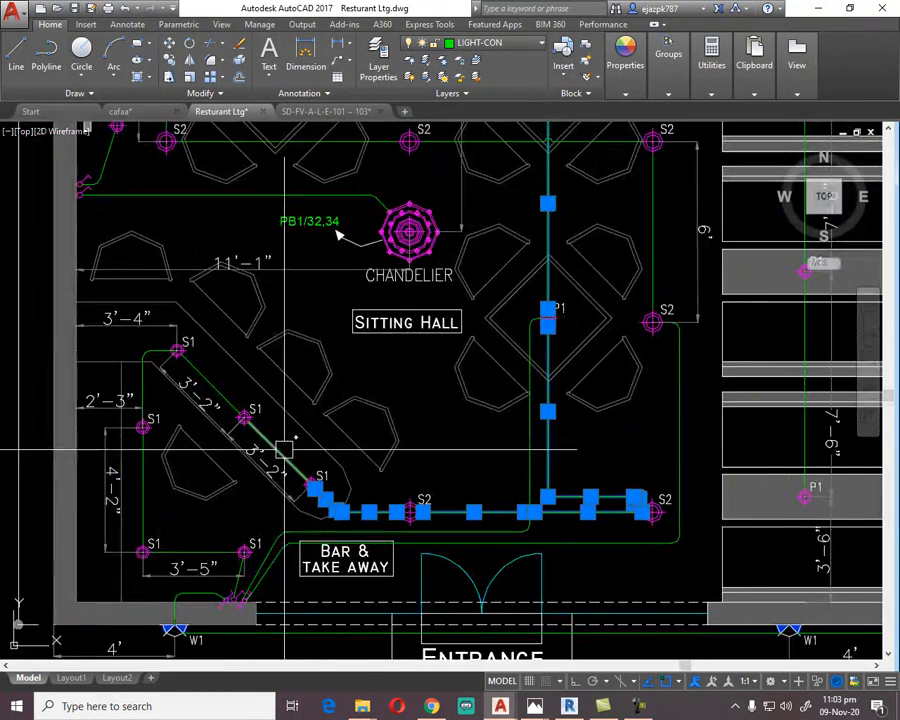
{"action": "scroll", "coordinate": [153, 375], "scroll_direction": "up", "scroll_amount": 3}
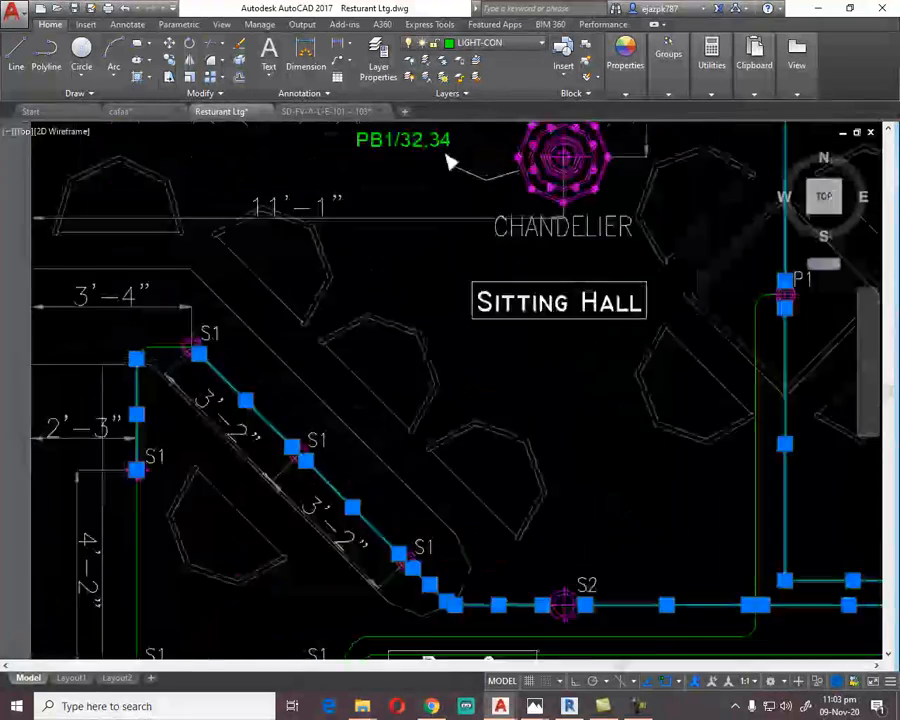
{"action": "scroll", "coordinate": [127, 335], "scroll_direction": "down", "scroll_amount": 4}
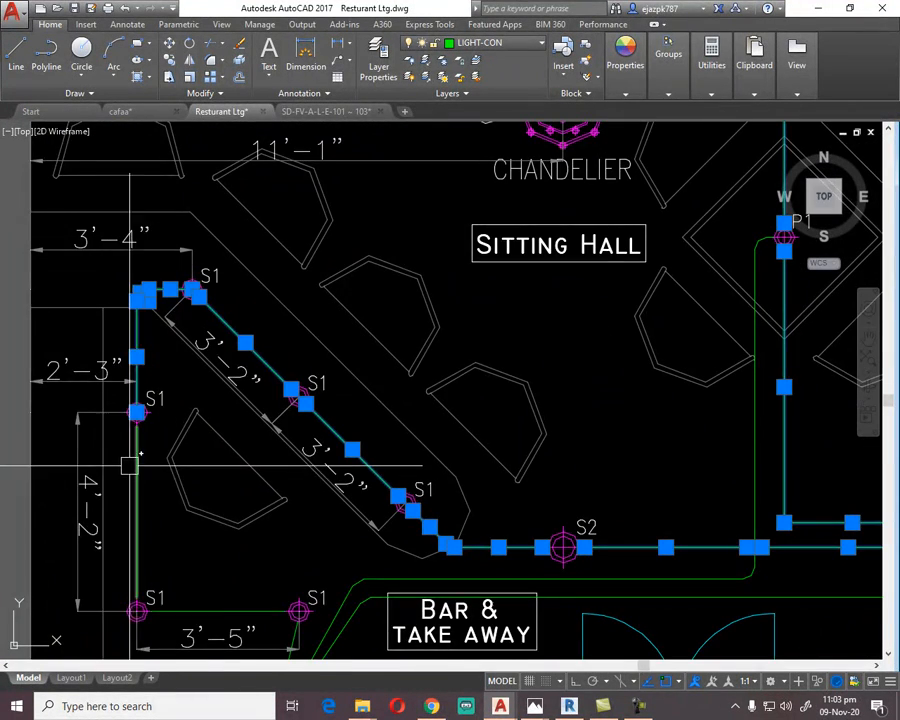
{"action": "scroll", "coordinate": [225, 607], "scroll_direction": "down", "scroll_amount": 8}
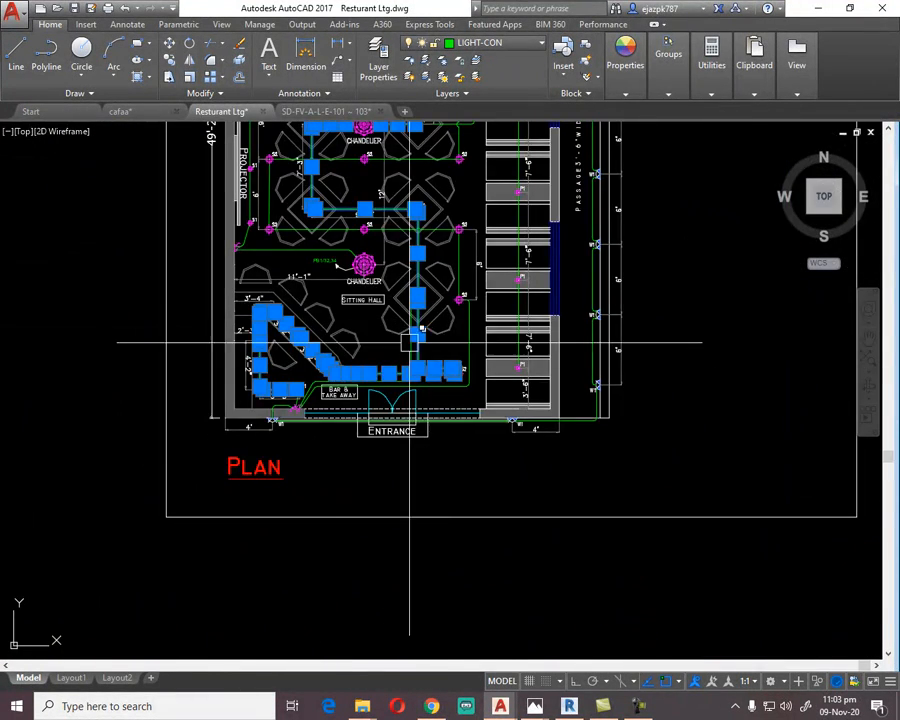
Inspect the selected circuit's wire break at the upper chandelier, and clear the selection.
{"action": "scroll", "coordinate": [375, 492], "scroll_direction": "up", "scroll_amount": 4}
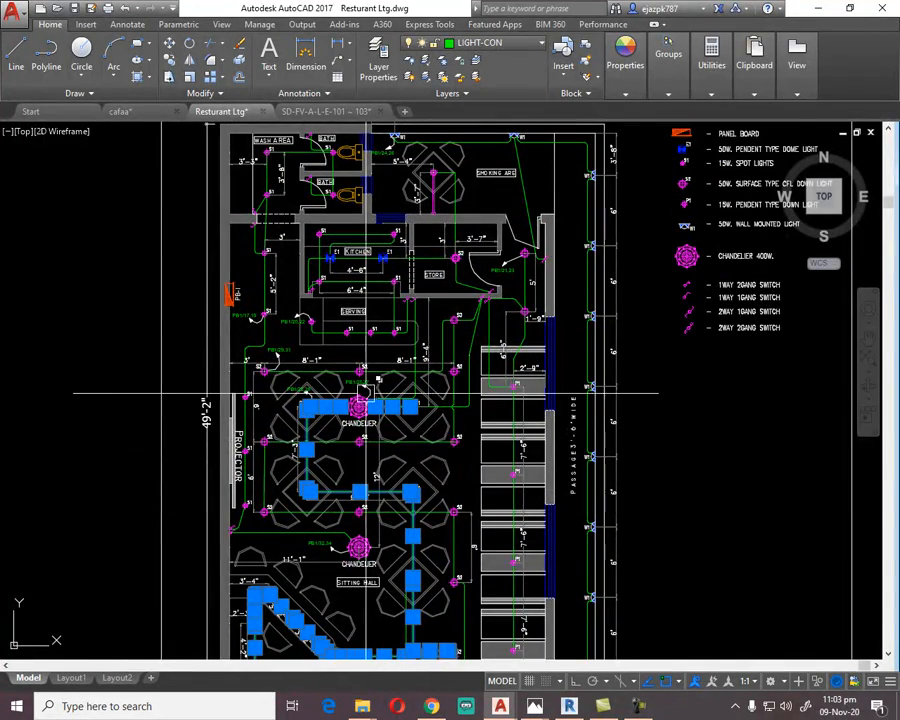
{"action": "scroll", "coordinate": [362, 393], "scroll_direction": "up", "scroll_amount": 5}
{"action": "scroll", "coordinate": [430, 398], "scroll_direction": "down", "scroll_amount": 1}
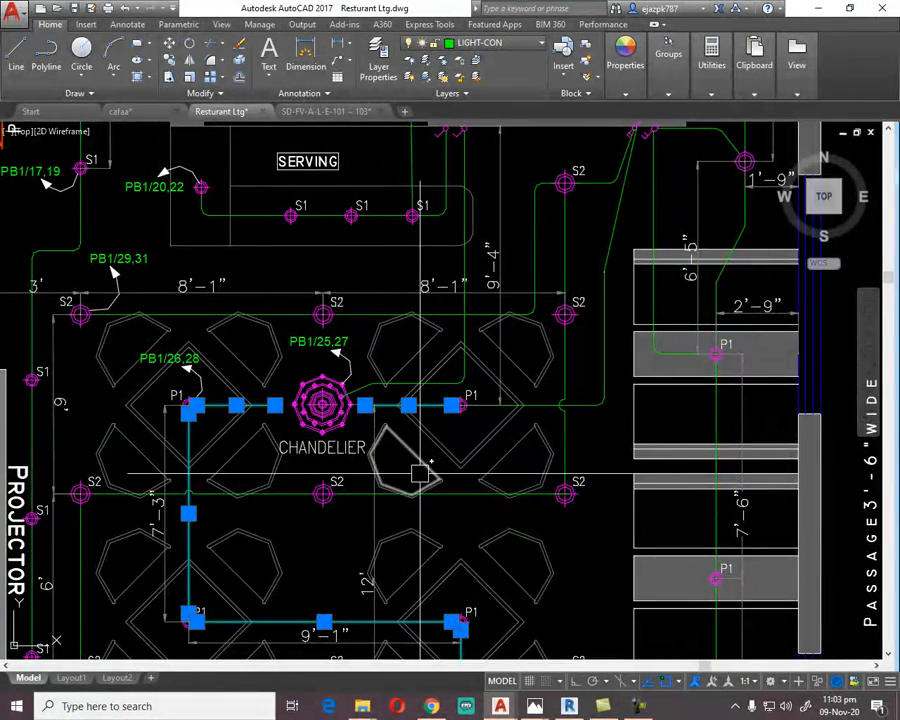
{"action": "scroll", "coordinate": [304, 433], "scroll_direction": "up", "scroll_amount": 6}
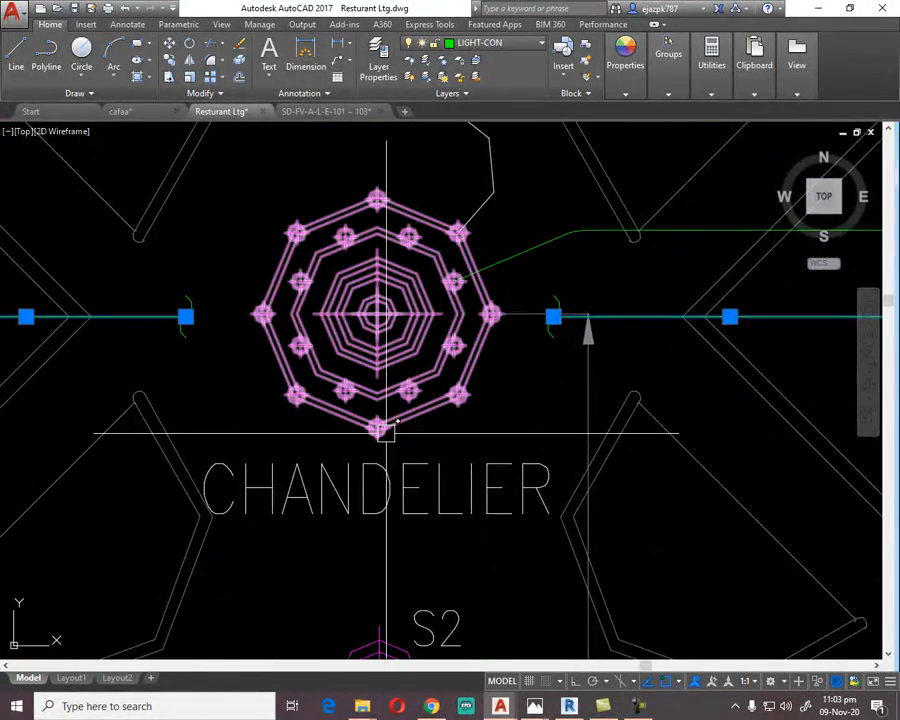
{"action": "key", "text": "Escape"}
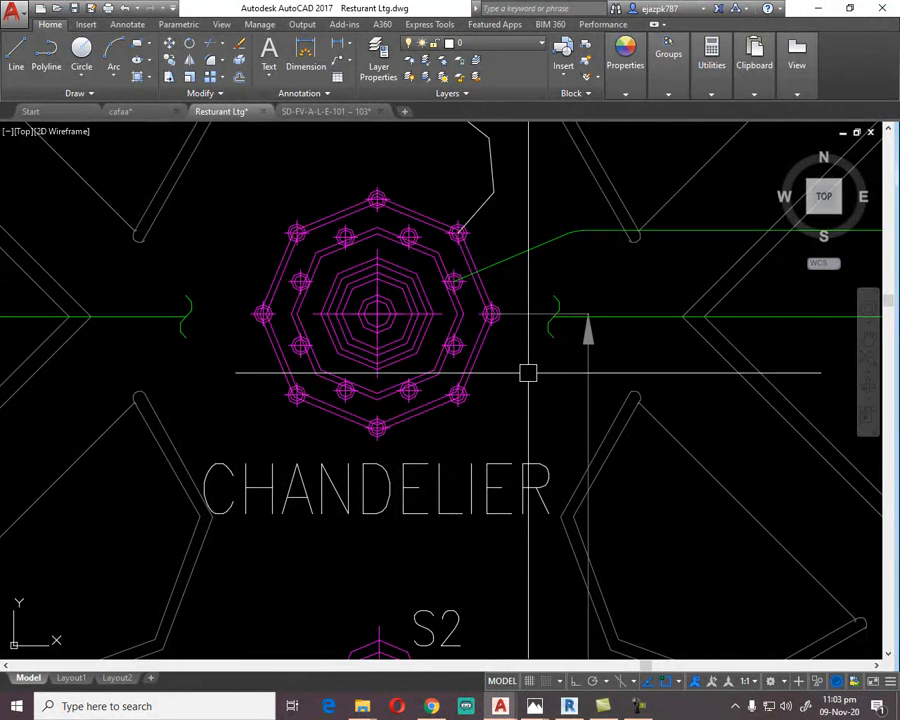
Try to stretch the wire segment east of the upper chandelier across it toward the opposite P1 pendant.
{"action": "scroll", "coordinate": [477, 350], "scroll_direction": "down", "scroll_amount": 2}
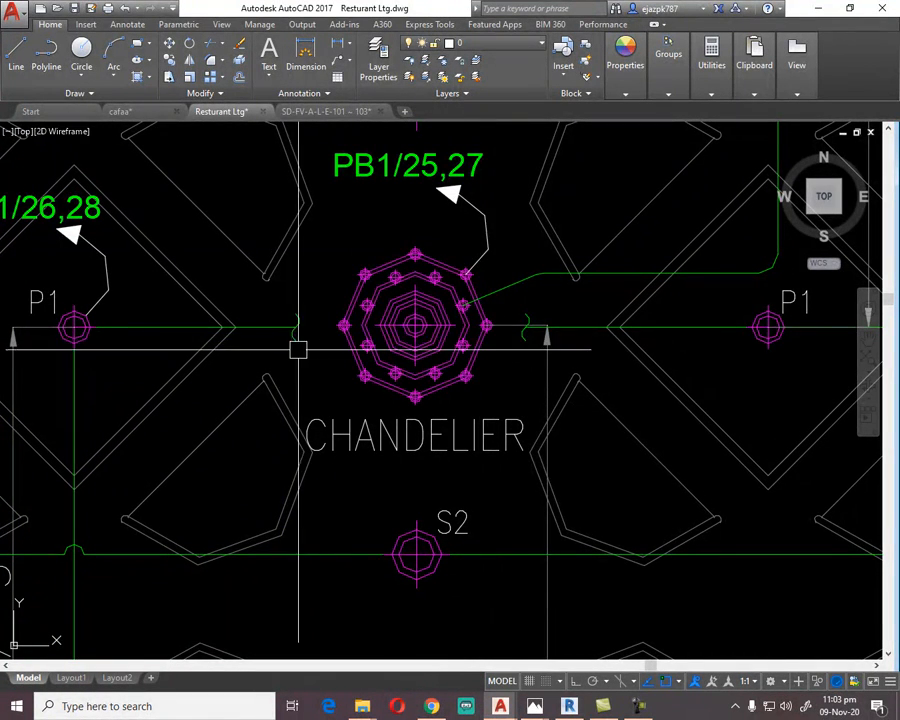
{"action": "left_click", "coordinate": [569, 334]}
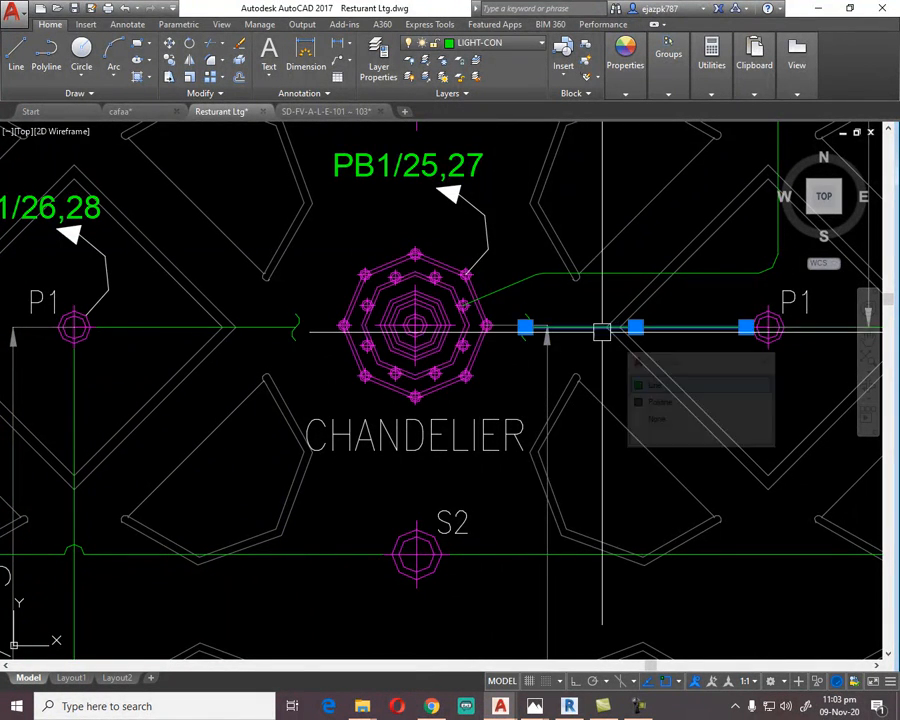
{"action": "left_click", "coordinate": [524, 326]}
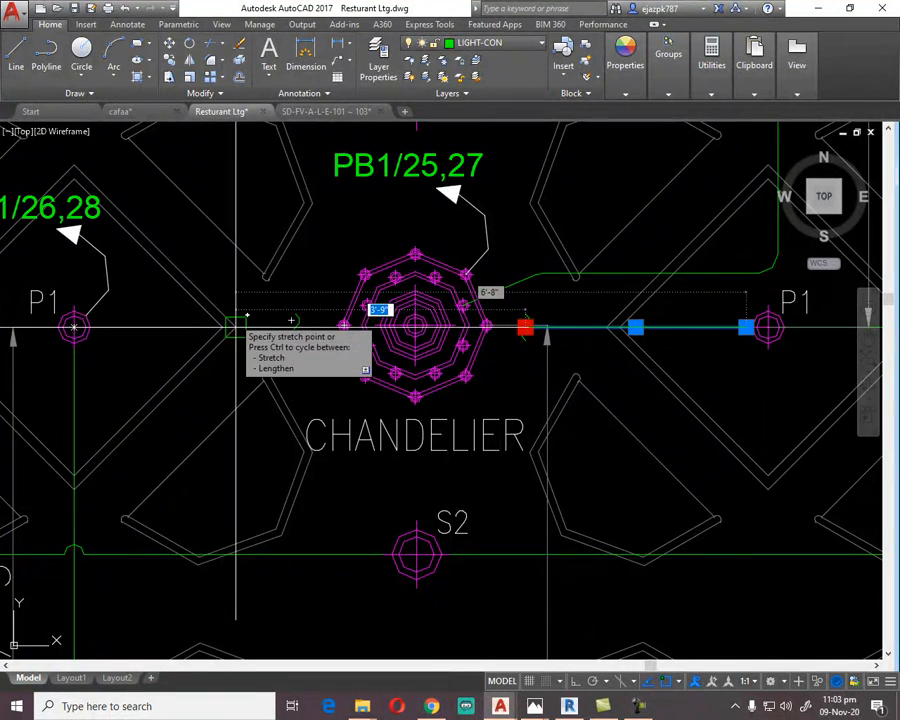
{"action": "key", "text": "Escape"}
{"action": "key", "text": "Escape"}
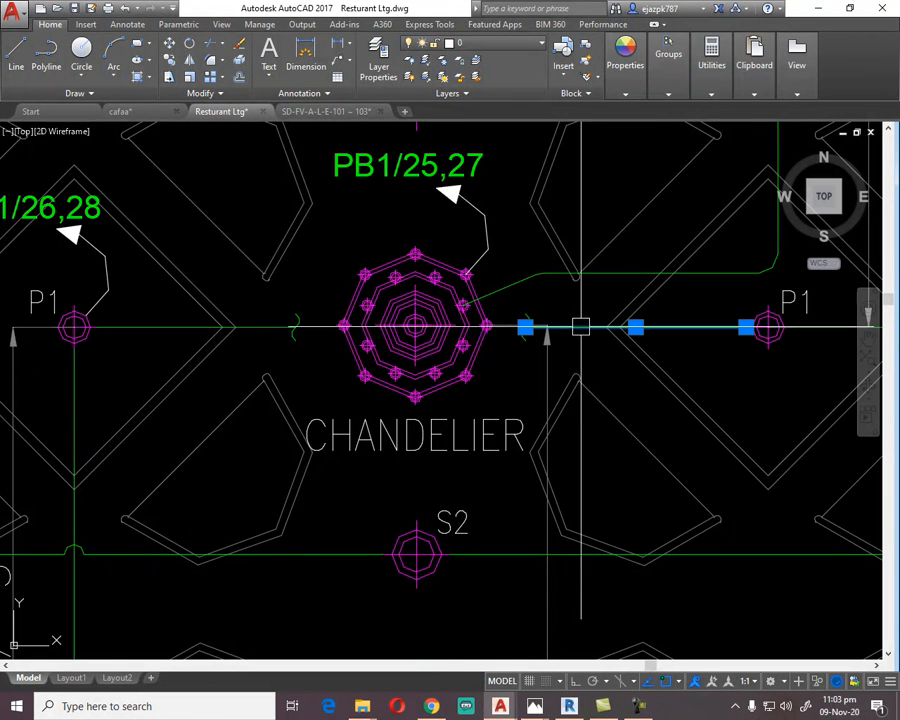
{"action": "left_click", "coordinate": [412, 362]}
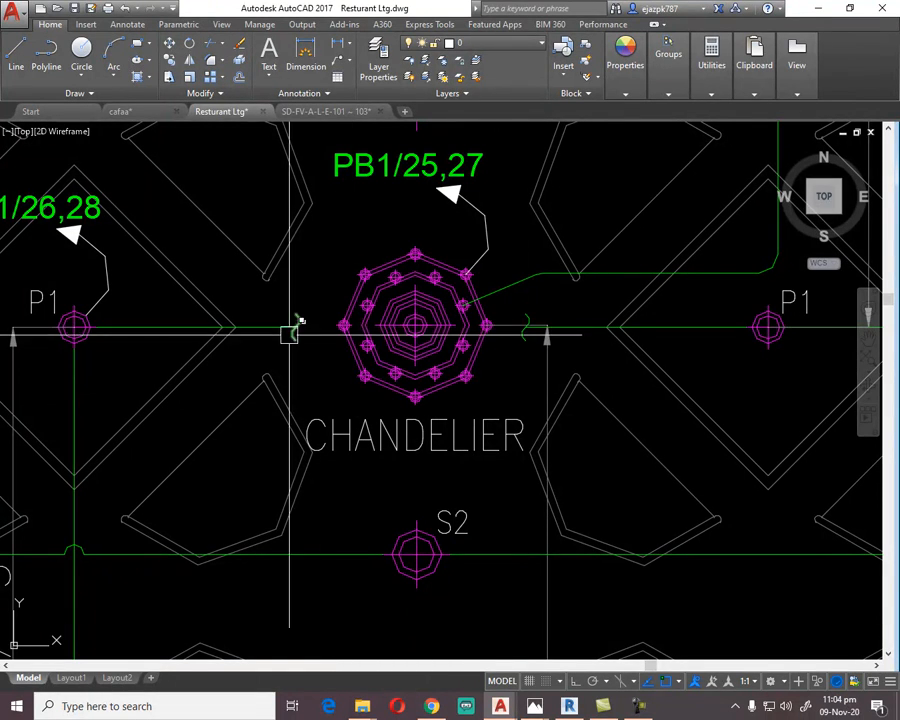
Draw a circle over the existing wire hop east of the upper chandelier's P1 light, centred where the two wires cross.
{"action": "scroll", "coordinate": [518, 380], "scroll_direction": "down", "scroll_amount": 5}
{"action": "scroll", "coordinate": [667, 333], "scroll_direction": "up", "scroll_amount": 7}
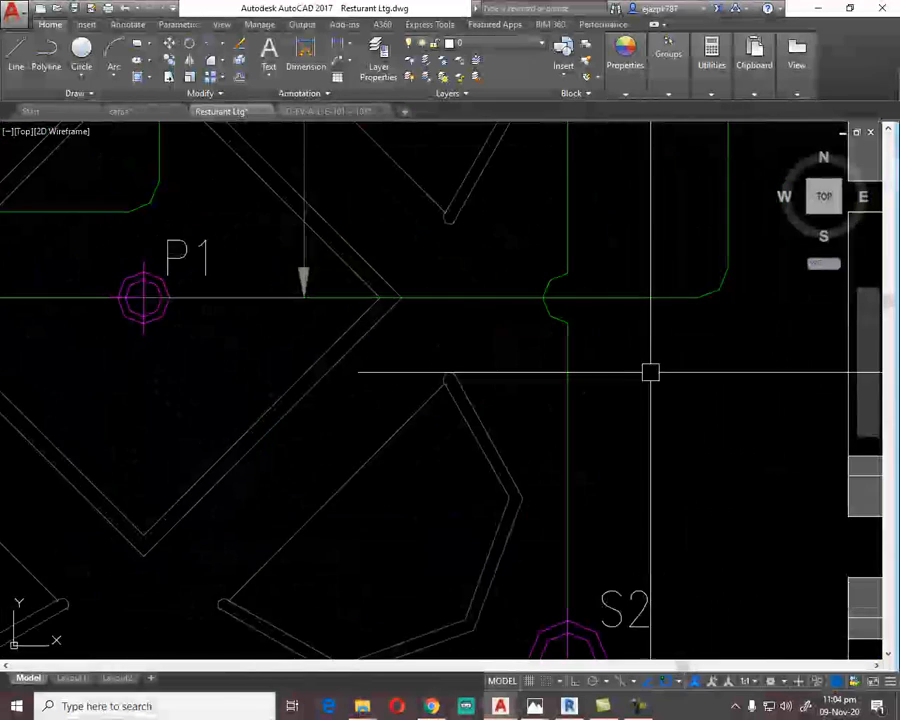
{"action": "middle_click_drag", "start_coordinate": [650, 372], "coordinate": [486, 527]}
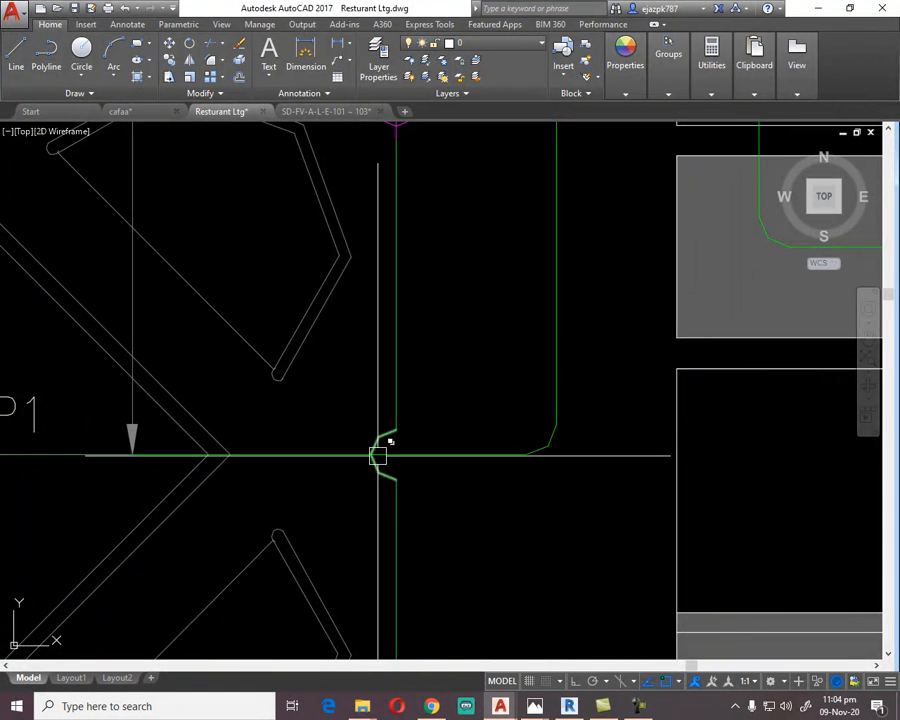
{"action": "type", "text": "c"}
{"action": "key", "text": "Return"}
{"action": "left_click", "coordinate": [396, 457]}
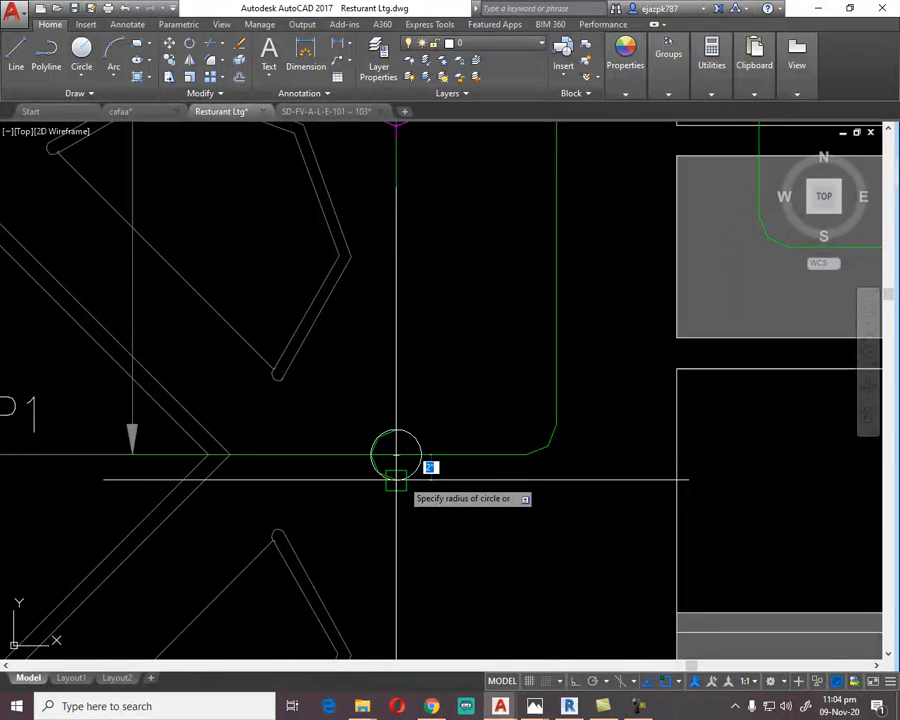
{"action": "left_click", "coordinate": [396, 480]}
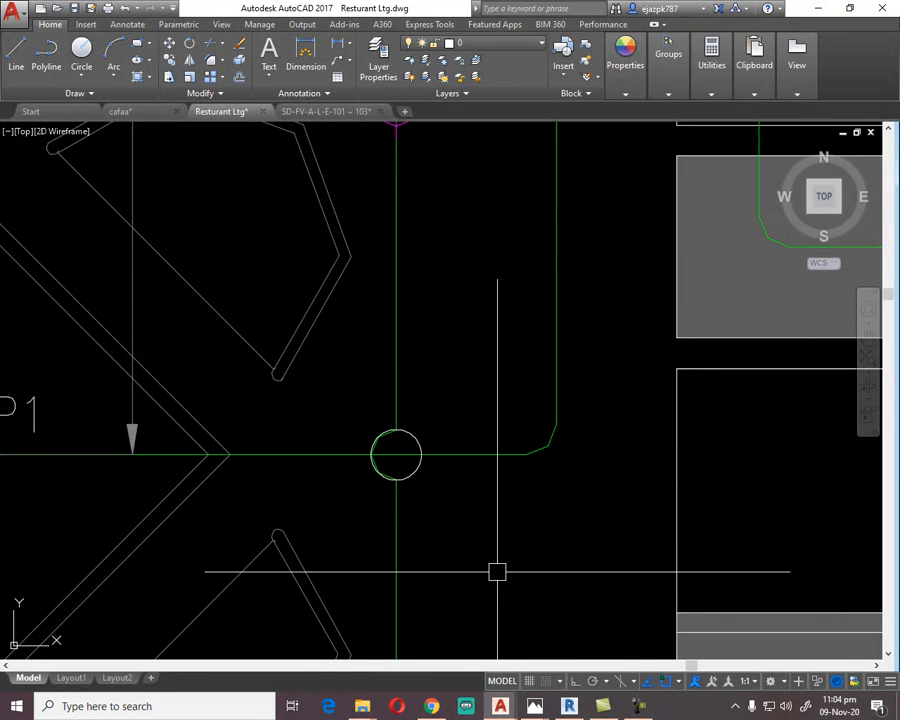
{"action": "key", "text": "Return"}
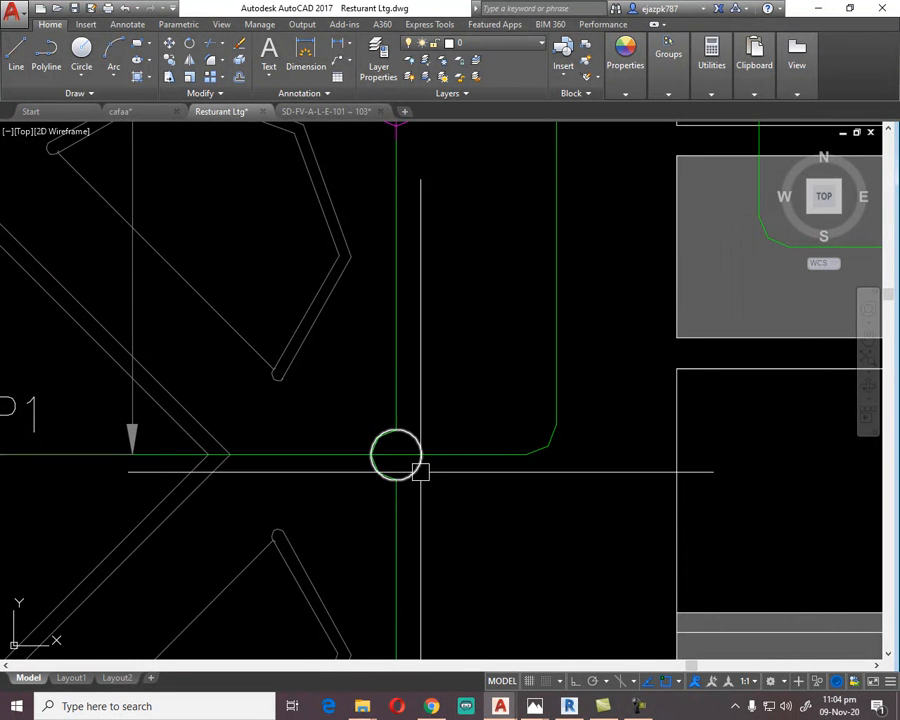
Trim the circle's east half at the crossing wires and delete the remaining arc.
{"action": "type", "text": "tr"}
{"action": "key", "text": "Return"}
{"action": "key", "text": "Return"}
{"action": "left_click", "coordinate": [420, 470]}
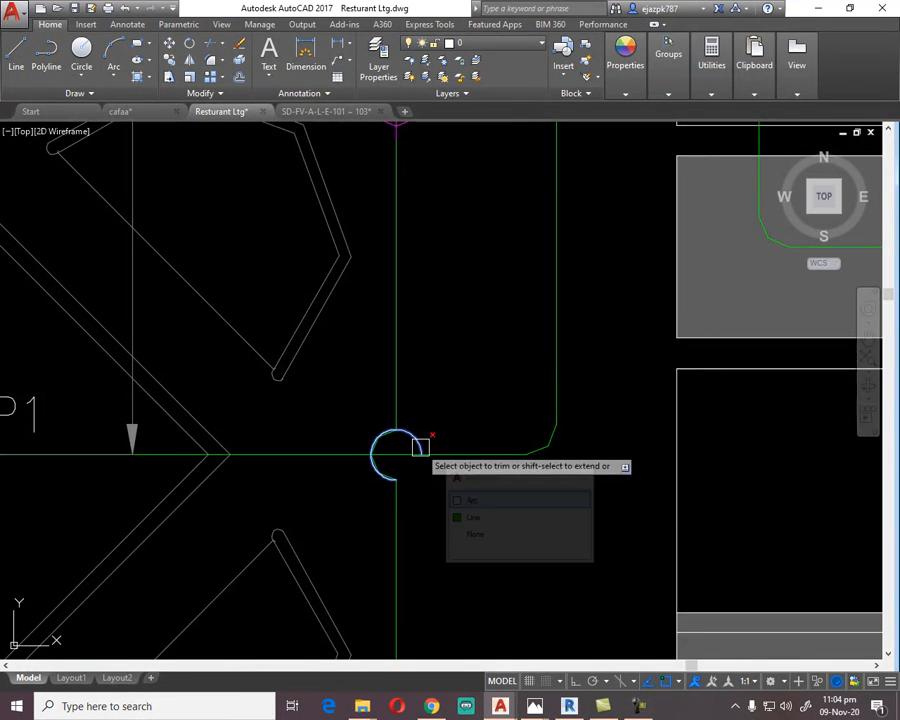
{"action": "scroll", "coordinate": [380, 445], "scroll_direction": "up", "scroll_amount": 4}
{"action": "left_click", "coordinate": [563, 377]}
{"action": "key", "text": "Escape"}
{"action": "left_click", "coordinate": [438, 352]}
{"action": "key", "text": "Delete"}
{"action": "scroll", "coordinate": [439, 351], "scroll_direction": "down", "scroll_amount": 6}
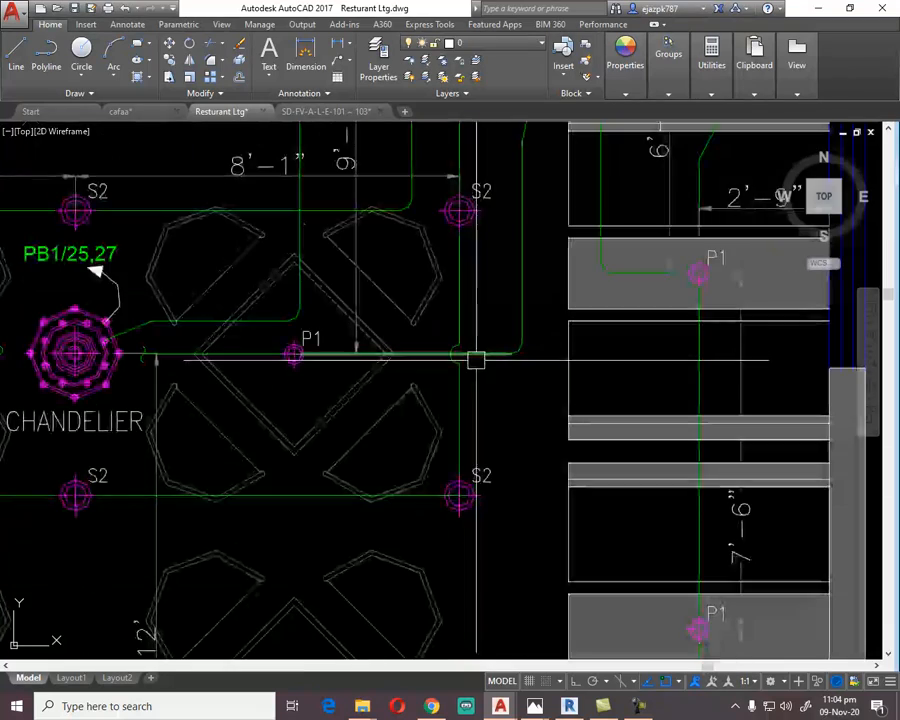
Inspect the P1 pendant east of the upper chandelier and its 9'-4" spacing dimension, clearing each selection.
{"action": "scroll", "coordinate": [463, 335], "scroll_direction": "down", "scroll_amount": 3}
{"action": "scroll", "coordinate": [394, 420], "scroll_direction": "up", "scroll_amount": 6}
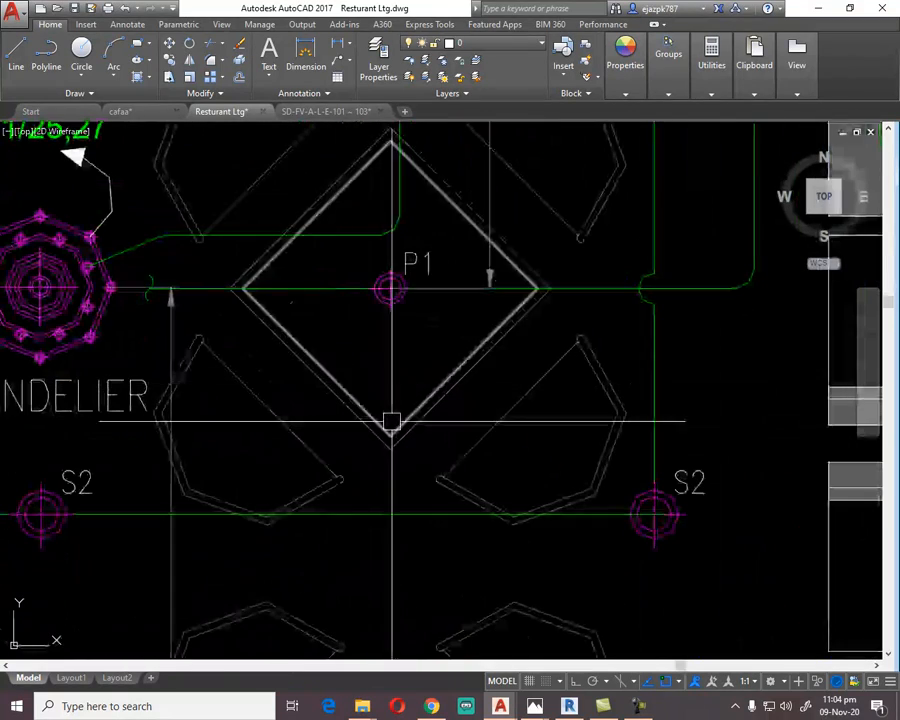
{"action": "left_click", "coordinate": [390, 291]}
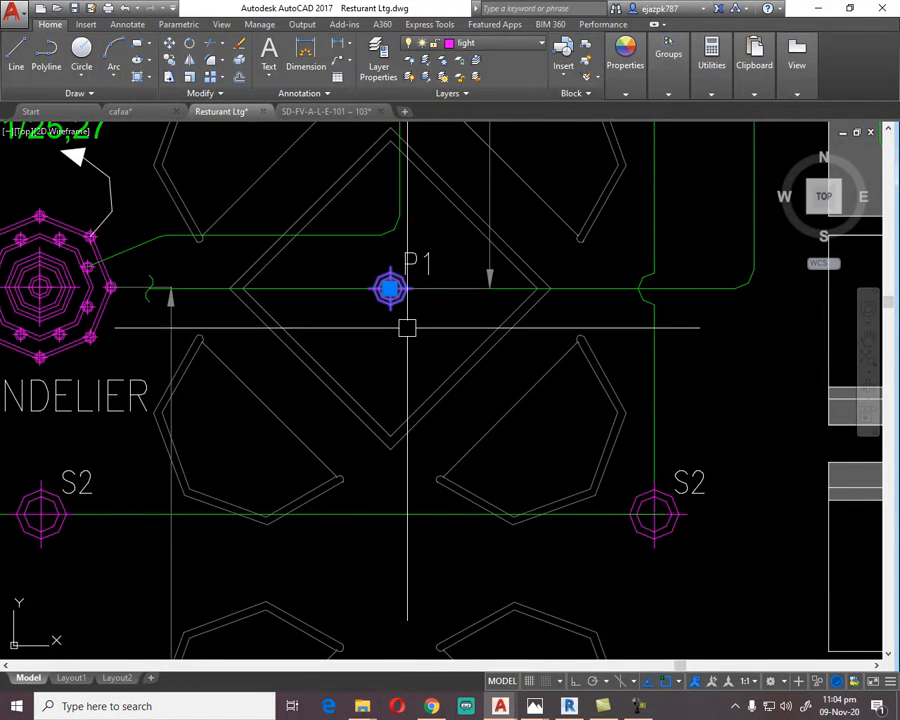
{"action": "scroll", "coordinate": [394, 315], "scroll_direction": "down", "scroll_amount": 2}
{"action": "key", "text": "Escape"}
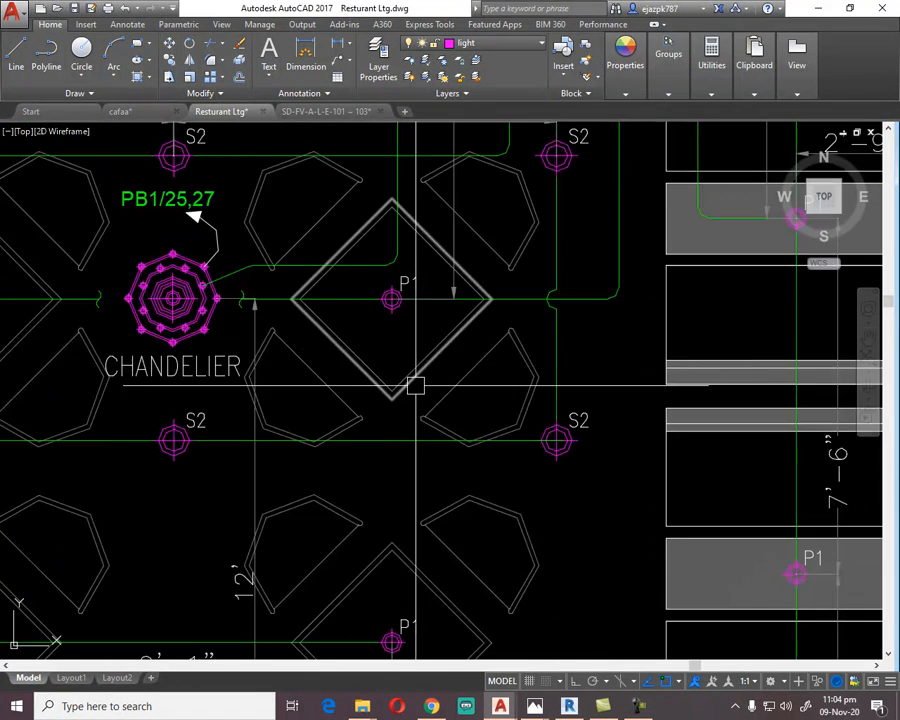
{"action": "mouse_move", "coordinate": [420, 330]}
{"action": "middle_mouse_down"}
{"action": "mouse_move", "coordinate": [499, 426]}
{"action": "mouse_move", "coordinate": [466, 438]}
{"action": "middle_mouse_up"}
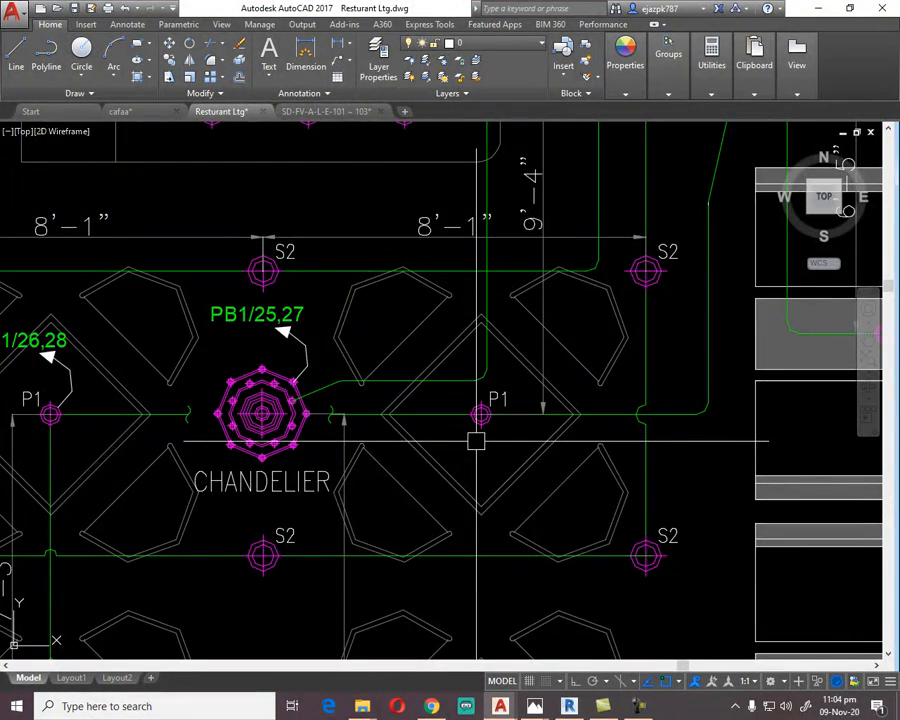
{"action": "scroll", "coordinate": [482, 462], "scroll_direction": "down", "scroll_amount": 4}
{"action": "left_click", "coordinate": [500, 312]}
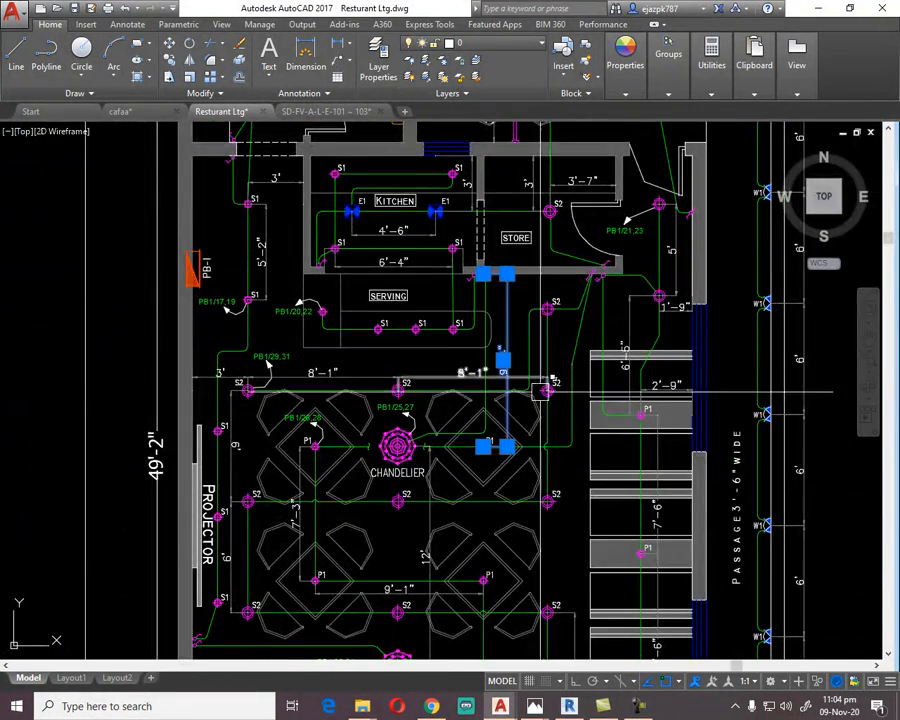
{"action": "key", "text": "Delete"}
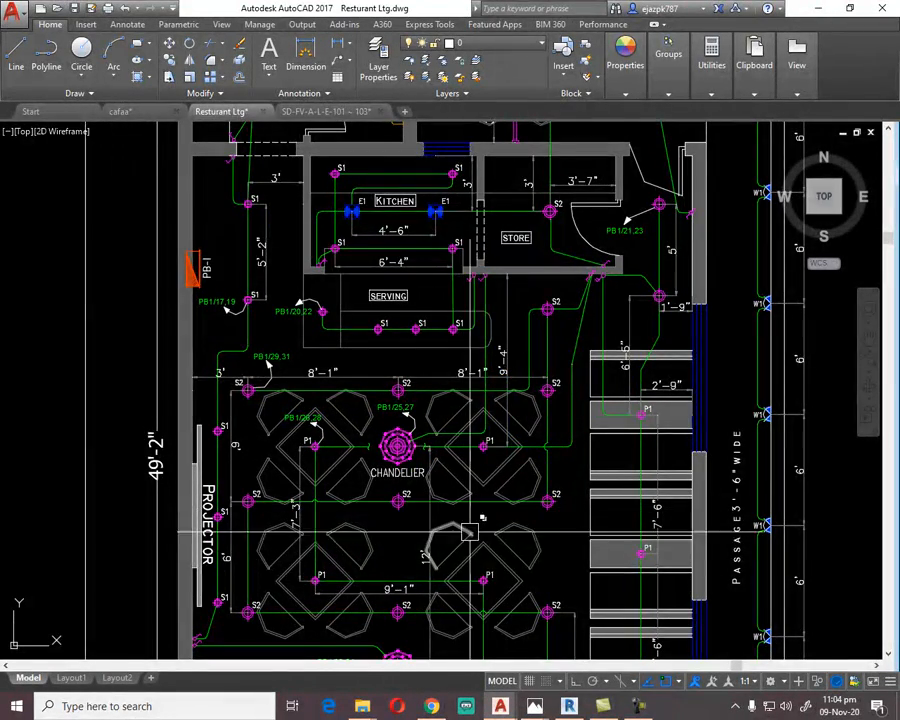
Examine the lights, spacing dimensions and wiring of the lower sitting hall and the P1 pendants along the seating booths.
{"action": "mouse_move", "coordinate": [339, 624]}
{"action": "middle_mouse_down"}
{"action": "mouse_move", "coordinate": [308, 373]}
{"action": "mouse_move", "coordinate": [323, 359]}
{"action": "middle_mouse_up"}
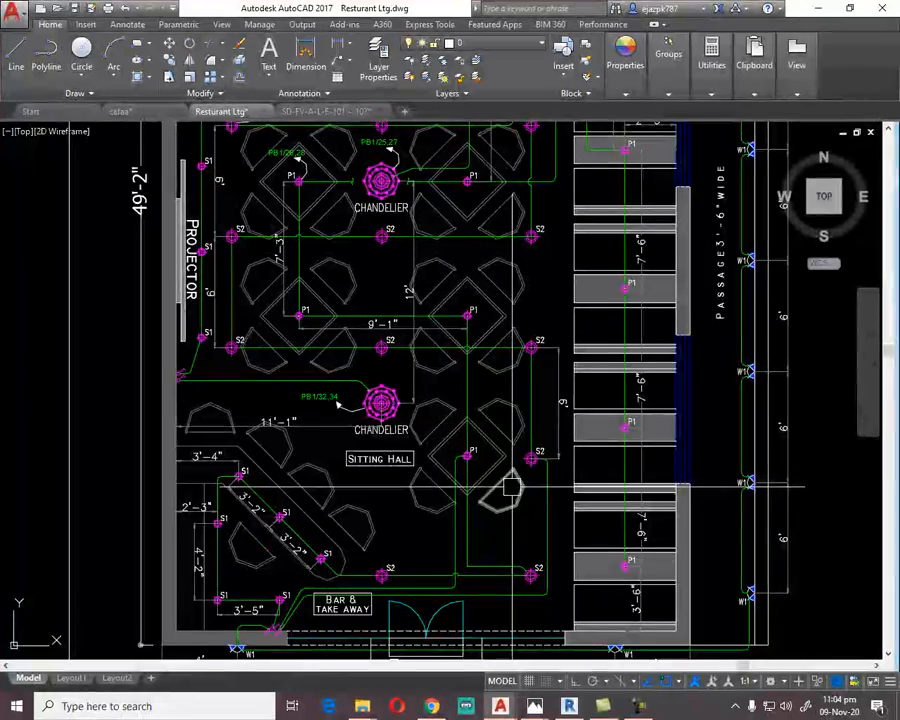
{"action": "middle_click_drag", "start_coordinate": [610, 648], "coordinate": [428, 516]}
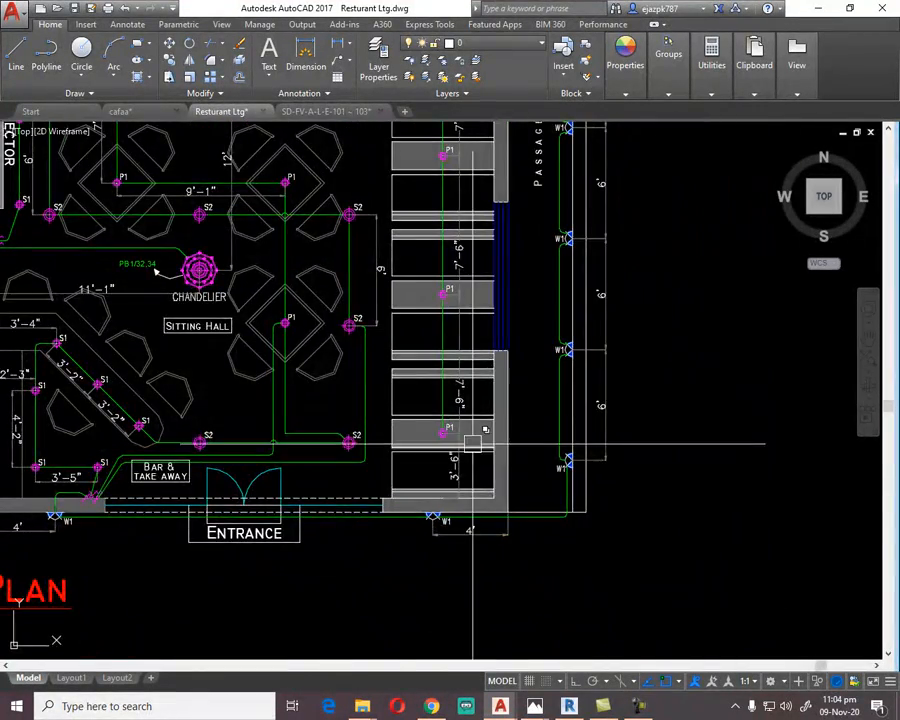
{"action": "scroll", "coordinate": [473, 443], "scroll_direction": "up", "scroll_amount": 4}
{"action": "scroll", "coordinate": [470, 531], "scroll_direction": "down", "scroll_amount": 5}
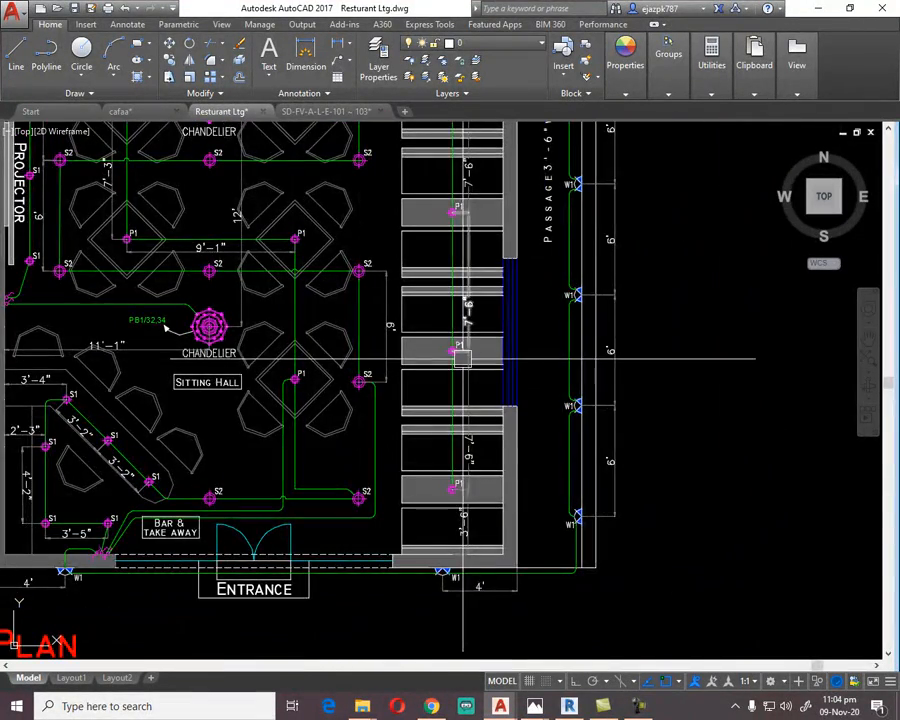
{"action": "scroll", "coordinate": [459, 526], "scroll_direction": "up", "scroll_amount": 3}
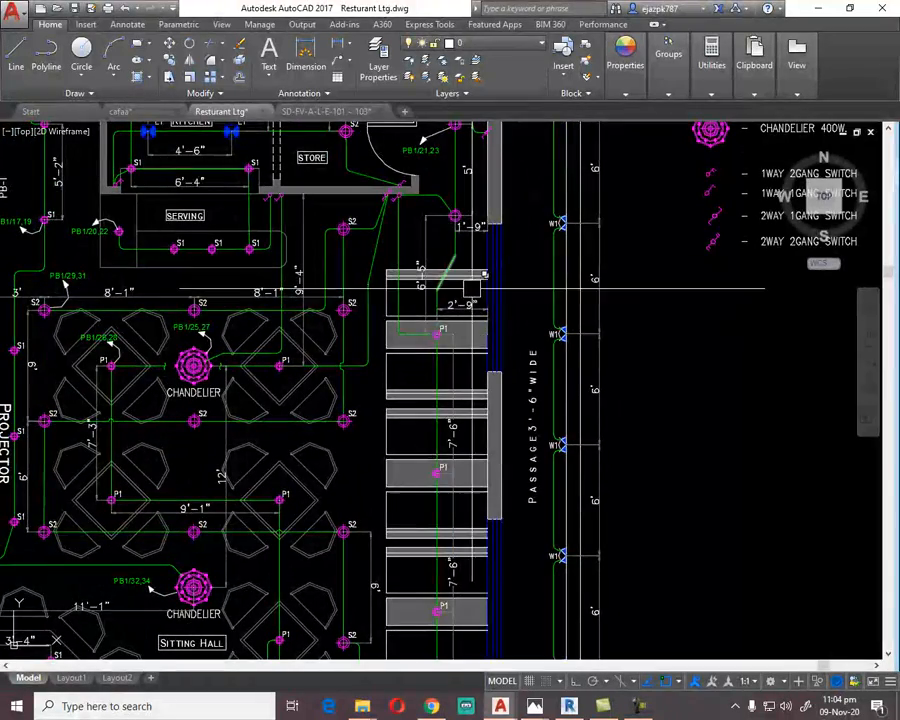
{"action": "scroll", "coordinate": [381, 190], "scroll_direction": "up", "scroll_amount": 4}
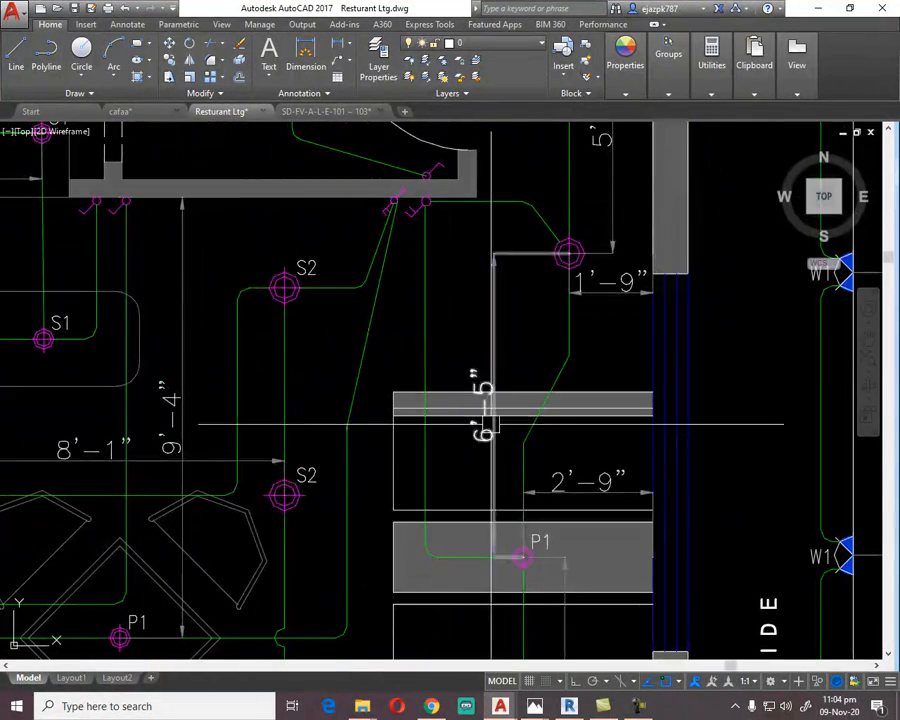
{"action": "scroll", "coordinate": [482, 414], "scroll_direction": "down", "scroll_amount": 4}
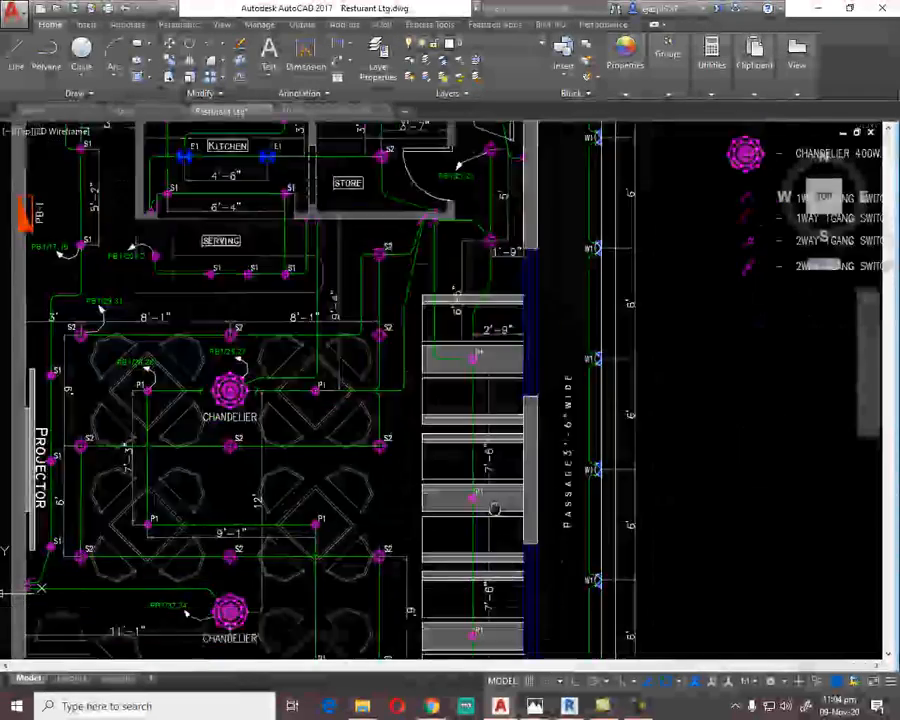
{"action": "scroll", "coordinate": [459, 434], "scroll_direction": "up", "scroll_amount": 3}
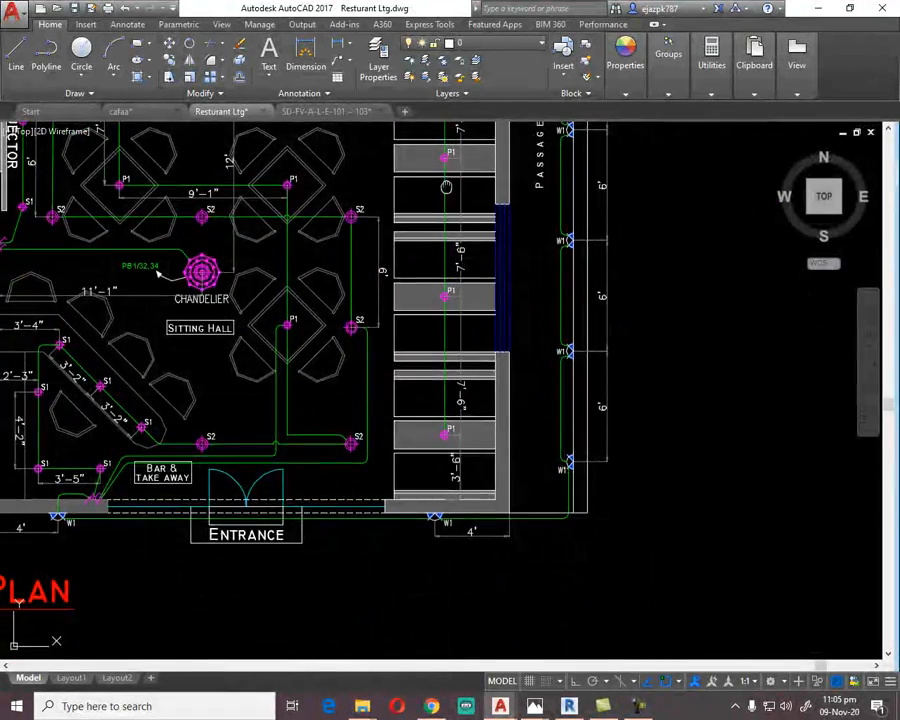
{"action": "middle_click_drag", "start_coordinate": [446, 404], "coordinate": [446, 608]}
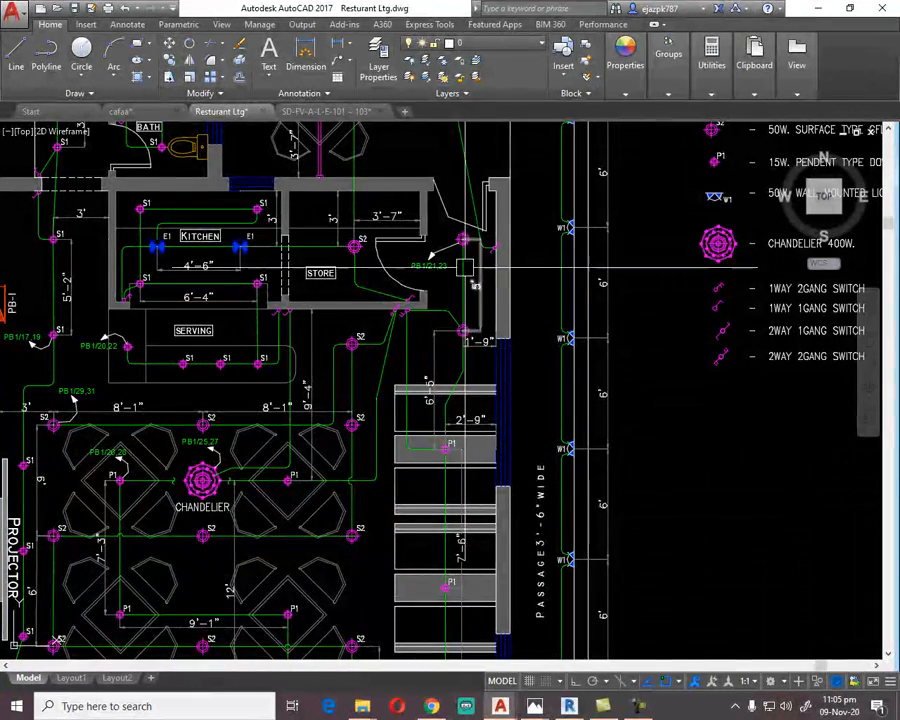
Read the PB1 circuit labels beside the store door, serving counter and panel board.
{"action": "scroll", "coordinate": [417, 298], "scroll_direction": "up", "scroll_amount": 3}
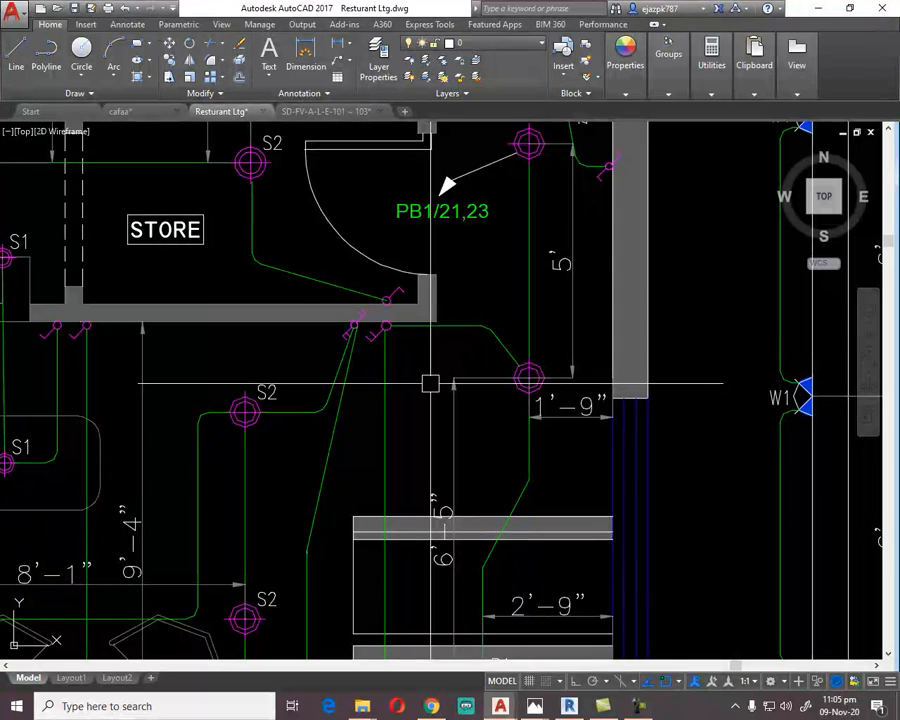
{"action": "scroll", "coordinate": [471, 317], "scroll_direction": "down", "scroll_amount": 2}
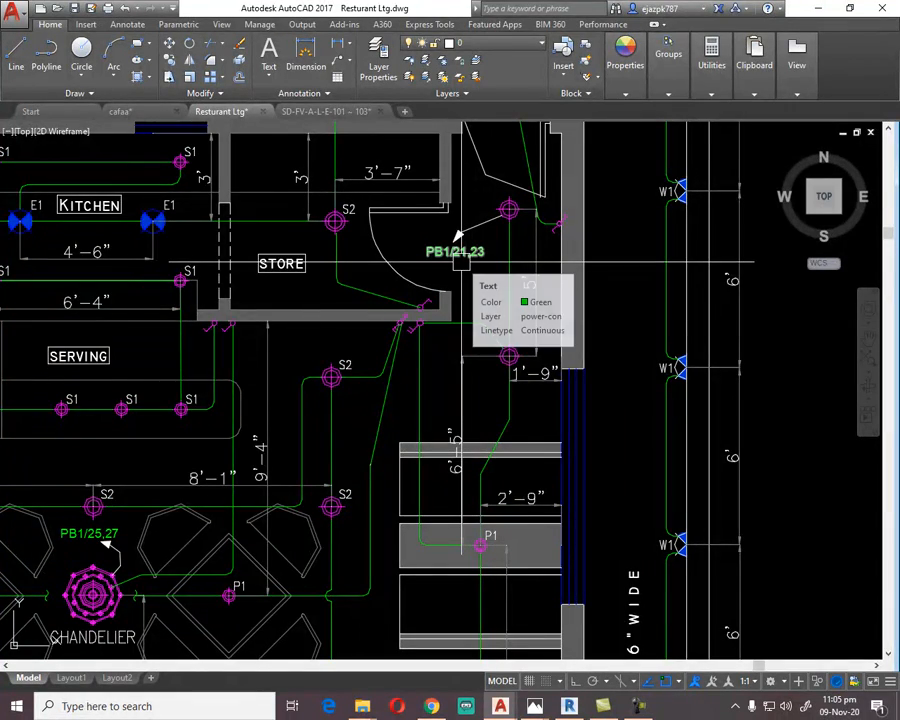
{"action": "scroll", "coordinate": [460, 262], "scroll_direction": "down", "scroll_amount": 4}
{"action": "scroll", "coordinate": [307, 318], "scroll_direction": "up", "scroll_amount": 6}
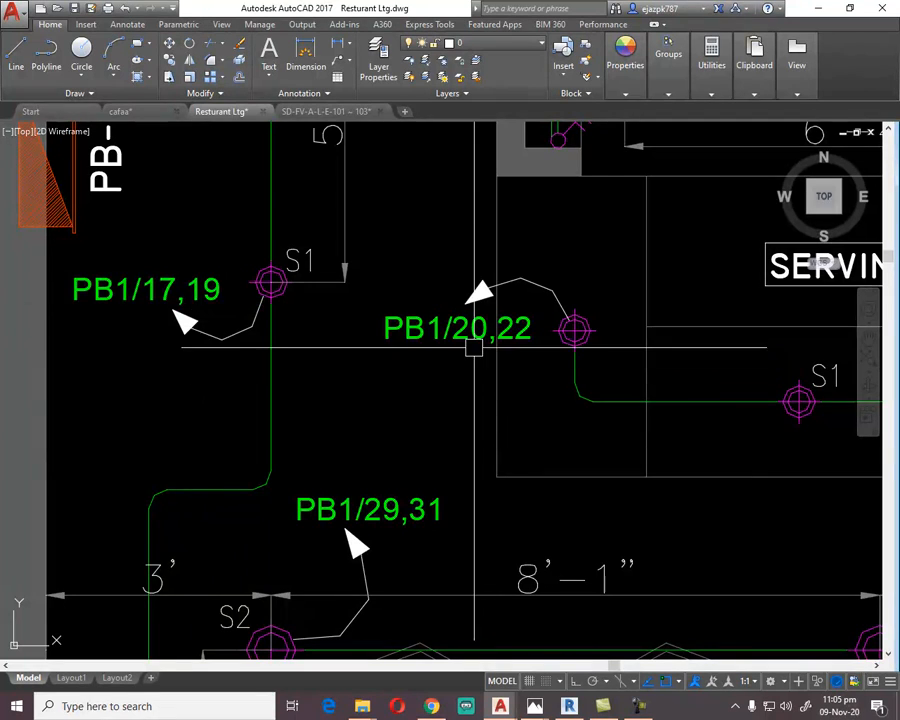
{"action": "scroll", "coordinate": [425, 396], "scroll_direction": "down", "scroll_amount": 2}
{"action": "scroll", "coordinate": [427, 396], "scroll_direction": "down", "scroll_amount": 2}
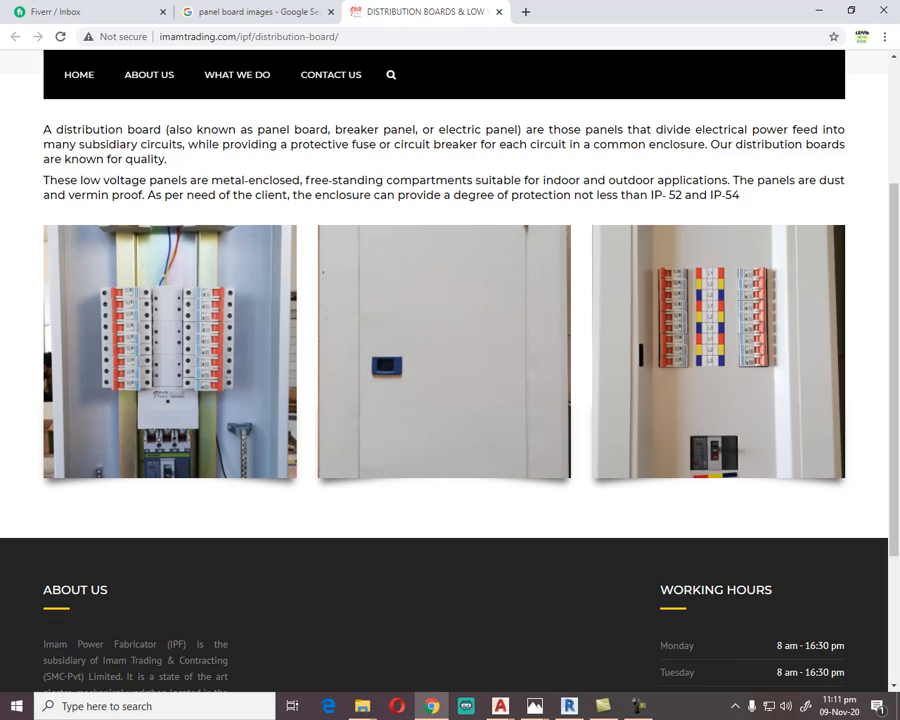
Switch to the Resturant Ltg drawing in AutoCAD and examine the PB1/21,23 circuit near the store against the whole plan.
{"action": "mouse_move", "coordinate": [500, 706]}
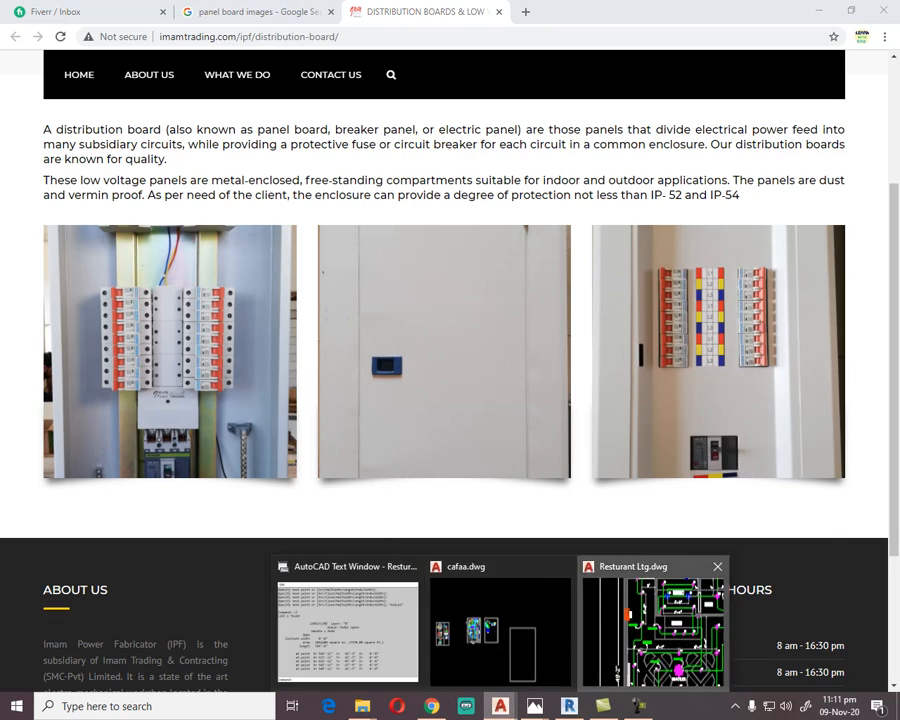
{"action": "left_click", "coordinate": [652, 627]}
{"action": "scroll", "coordinate": [488, 326], "scroll_direction": "down", "scroll_amount": 5}
{"action": "scroll", "coordinate": [560, 240], "scroll_direction": "up", "scroll_amount": 5}
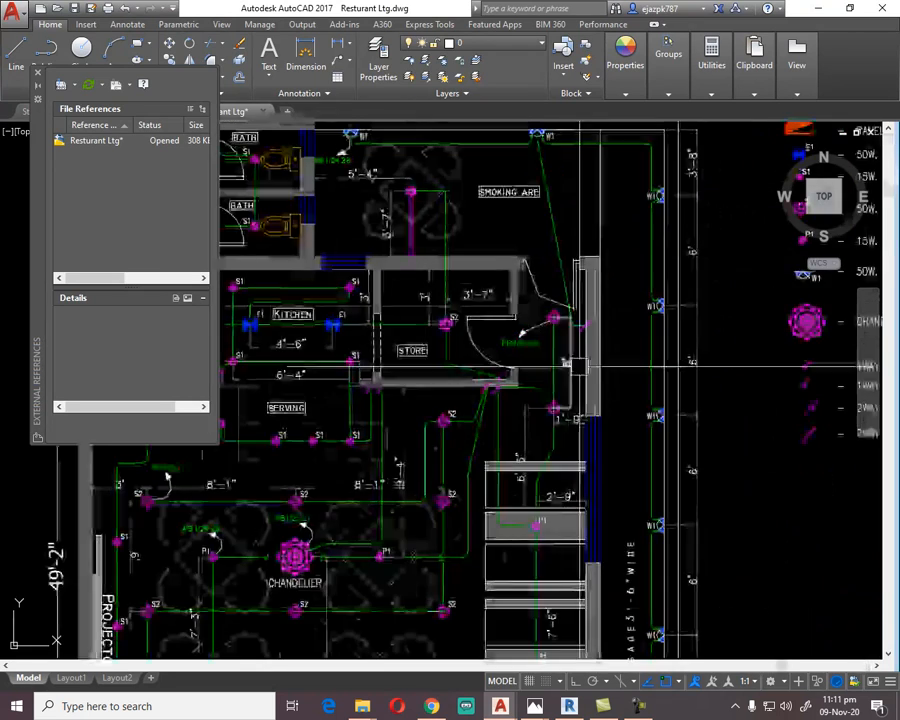
{"action": "middle_click_drag", "start_coordinate": [534, 478], "coordinate": [457, 289]}
{"action": "scroll", "coordinate": [434, 386], "scroll_direction": "down", "scroll_amount": 5}
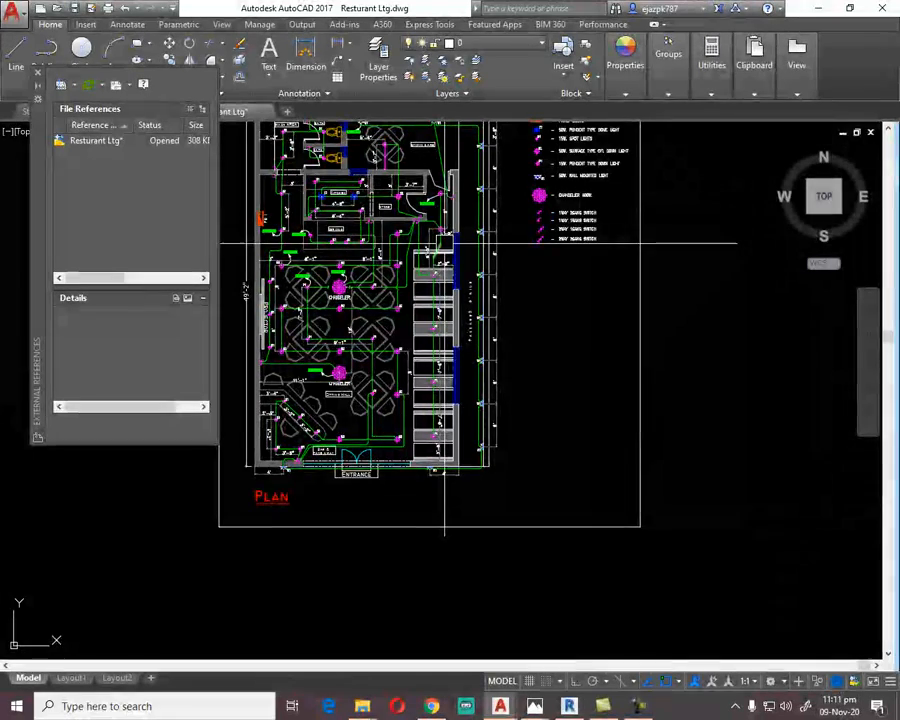
{"action": "scroll", "coordinate": [444, 241], "scroll_direction": "up", "scroll_amount": 6}
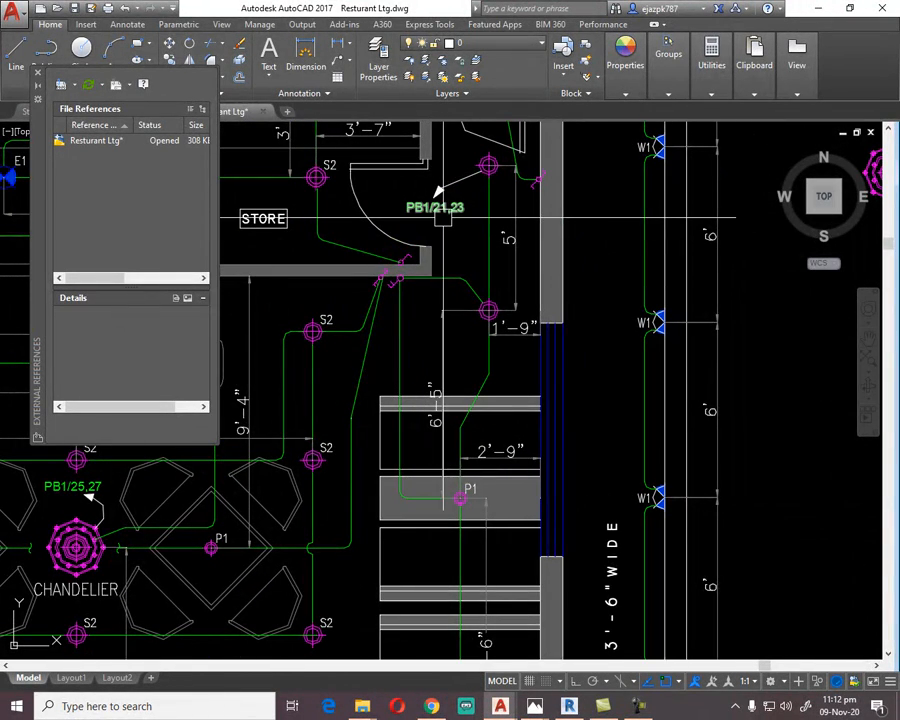
{"action": "scroll", "coordinate": [441, 217], "scroll_direction": "down", "scroll_amount": 6}
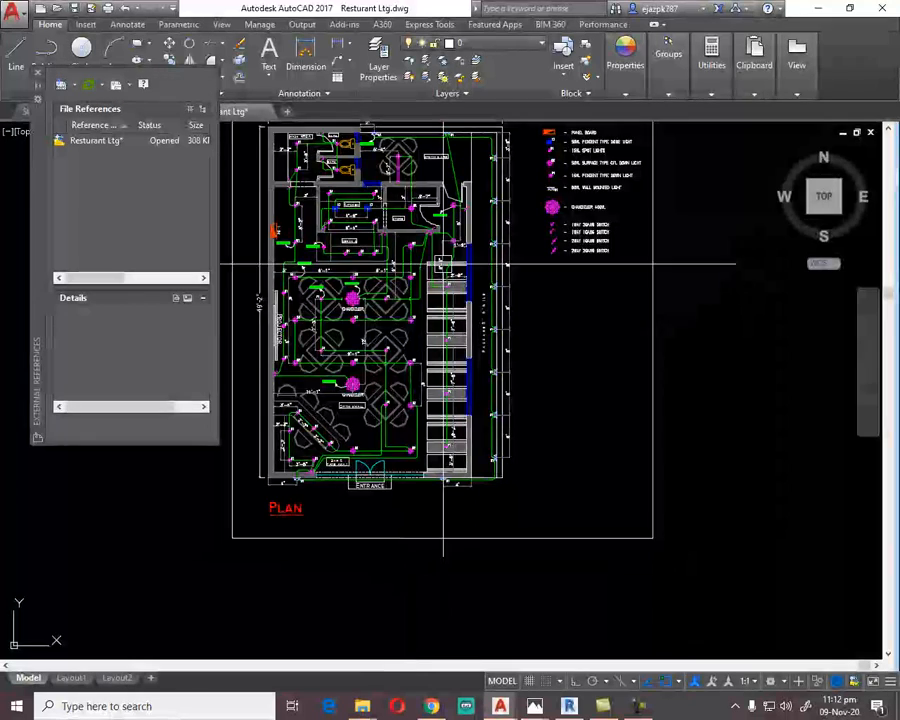
{"action": "scroll", "coordinate": [444, 266], "scroll_direction": "up", "scroll_amount": 6}
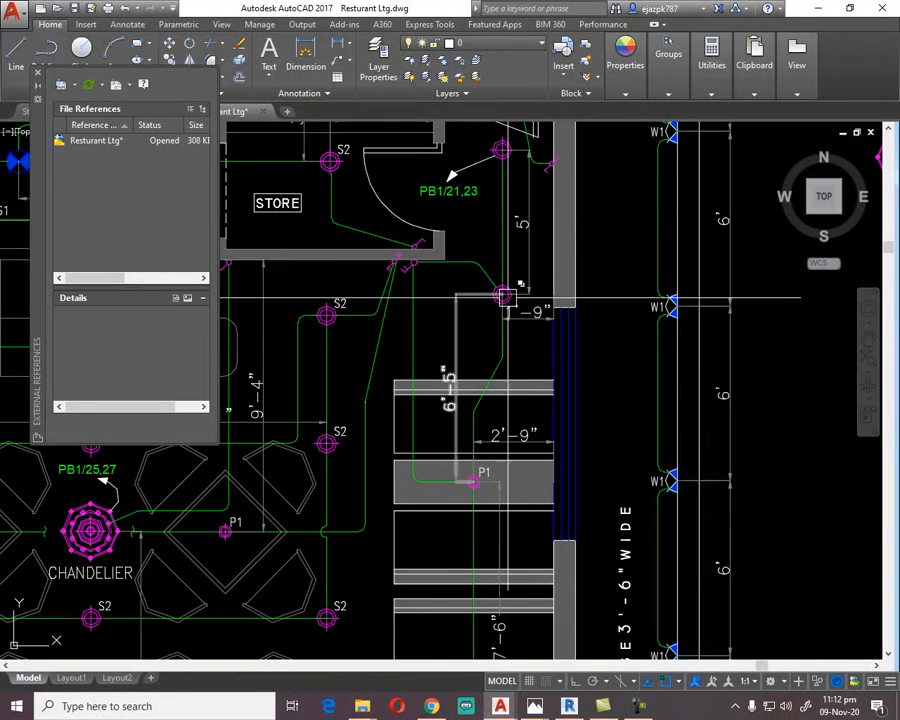
{"action": "scroll", "coordinate": [444, 277], "scroll_direction": "down", "scroll_amount": 6}
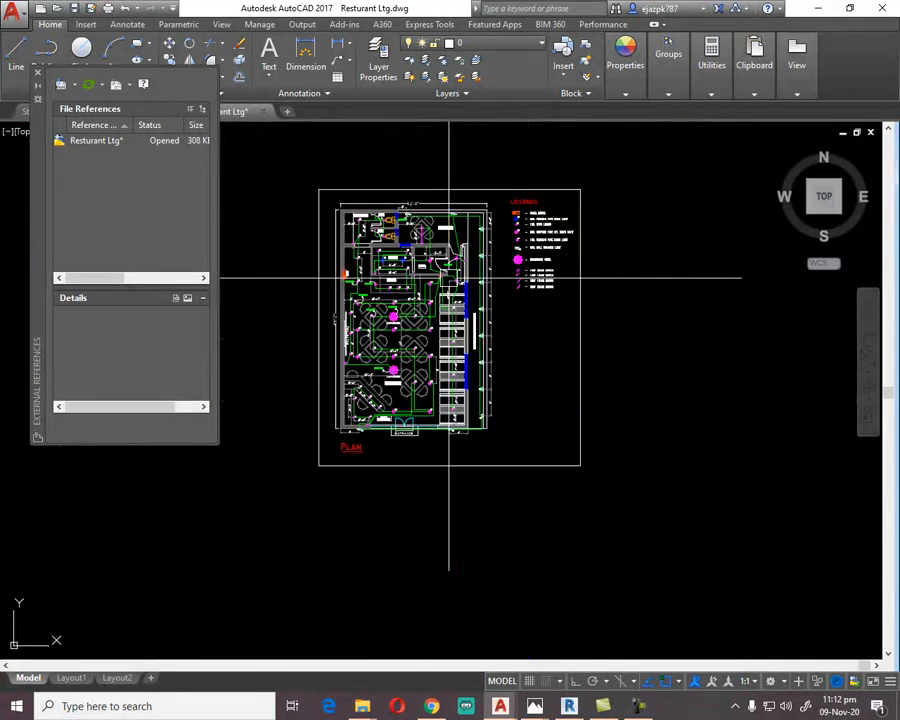
{"action": "scroll", "coordinate": [464, 225], "scroll_direction": "up", "scroll_amount": 6}
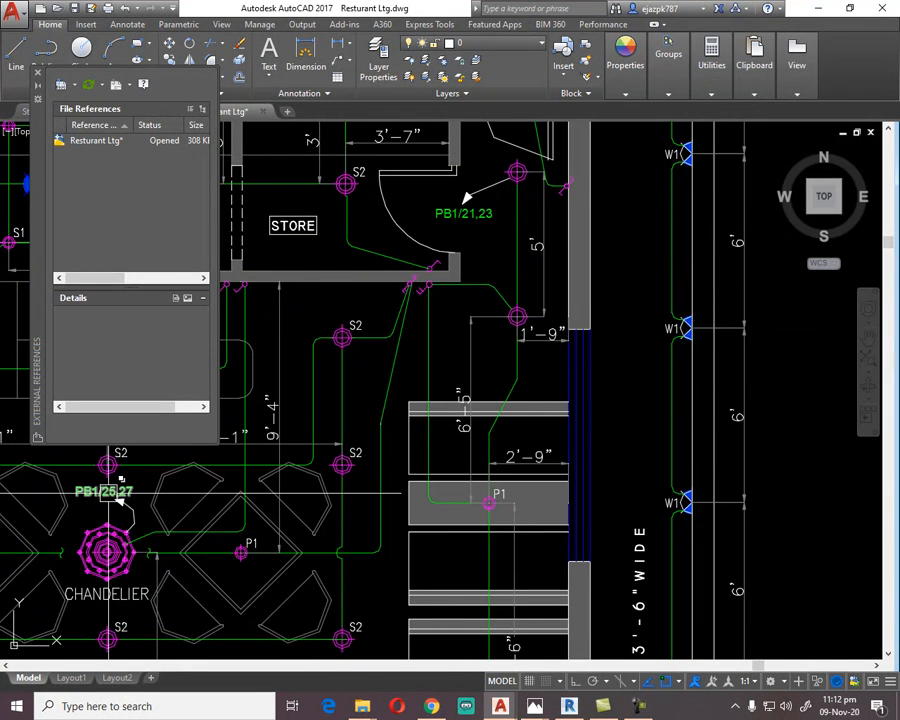
Compare the PB1 circuit labels around the serving area and upper chandelier with panel board PB-I.
{"action": "scroll", "coordinate": [457, 320], "scroll_direction": "down", "scroll_amount": 5}
{"action": "scroll", "coordinate": [473, 320], "scroll_direction": "up", "scroll_amount": 4}
{"action": "scroll", "coordinate": [473, 320], "scroll_direction": "down", "scroll_amount": 3}
{"action": "scroll", "coordinate": [342, 370], "scroll_direction": "up", "scroll_amount": 5}
{"action": "scroll", "coordinate": [443, 362], "scroll_direction": "down", "scroll_amount": 2}
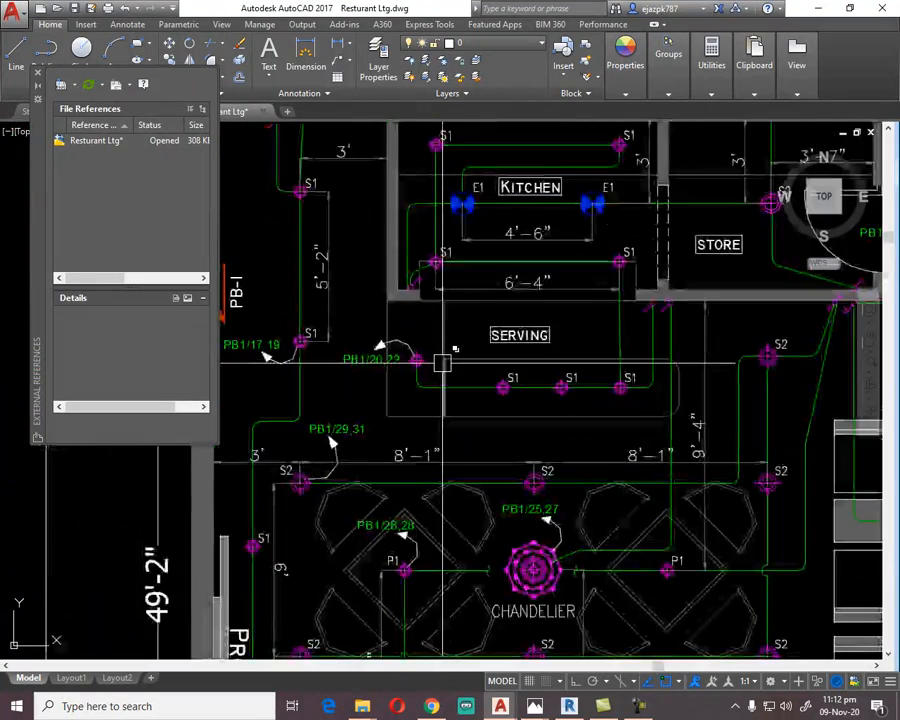
{"action": "scroll", "coordinate": [443, 362], "scroll_direction": "down", "scroll_amount": 3}
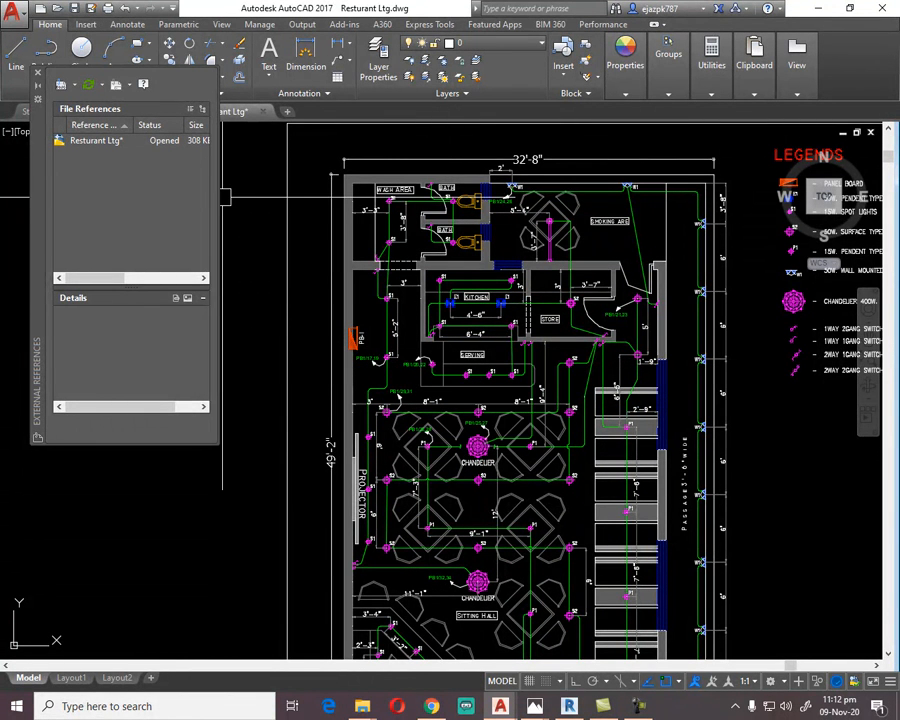
Examine the P1 and S2 light wiring and the wire hops in the lower sitting hall near the bar and entrance.
{"action": "scroll", "coordinate": [396, 305], "scroll_direction": "down", "scroll_amount": 5}
{"action": "scroll", "coordinate": [394, 354], "scroll_direction": "up", "scroll_amount": 6}
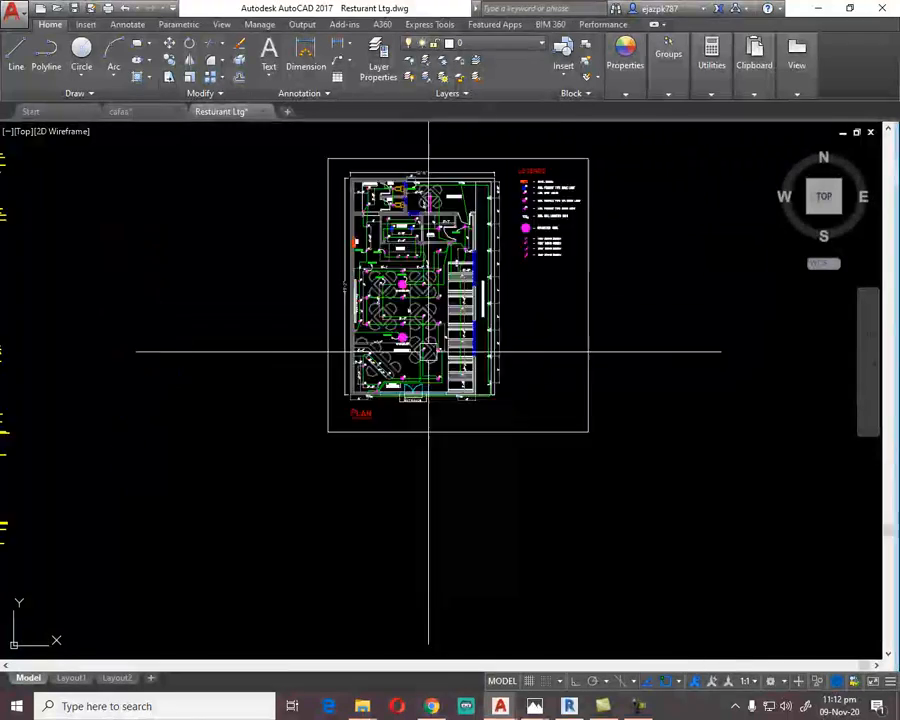
{"action": "scroll", "coordinate": [287, 486], "scroll_direction": "up", "scroll_amount": 4}
{"action": "middle_click_drag", "start_coordinate": [657, 263], "coordinate": [410, 475]}
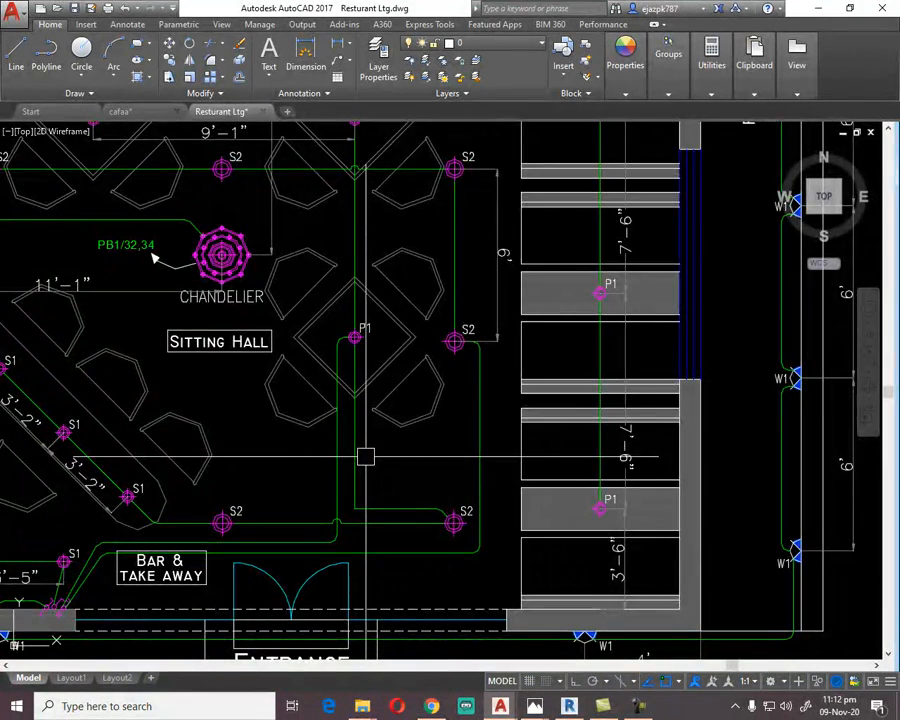
{"action": "scroll", "coordinate": [365, 457], "scroll_direction": "up", "scroll_amount": 2}
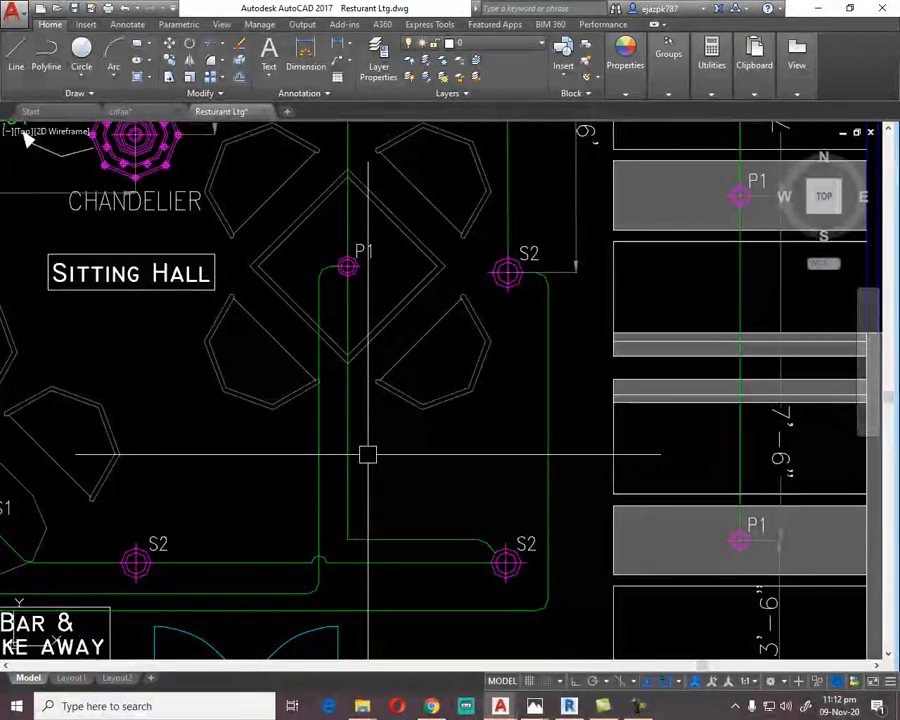
{"action": "scroll", "coordinate": [367, 454], "scroll_direction": "down", "scroll_amount": 2}
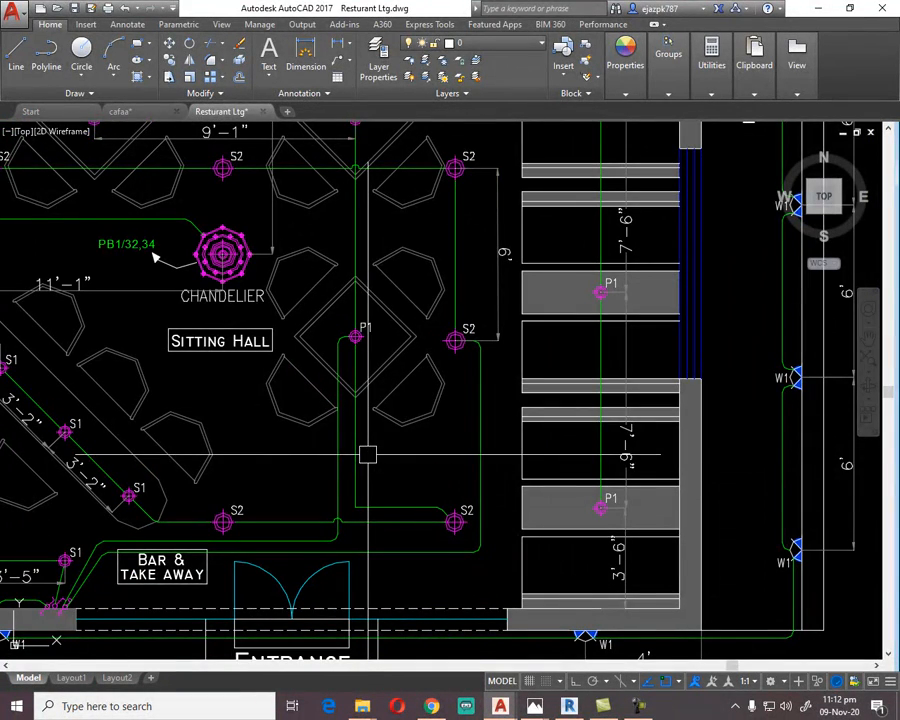
Review the upper rooms and the overall lighting layout together with the fixture and switch legends.
{"action": "scroll", "coordinate": [394, 428], "scroll_direction": "down", "scroll_amount": 4}
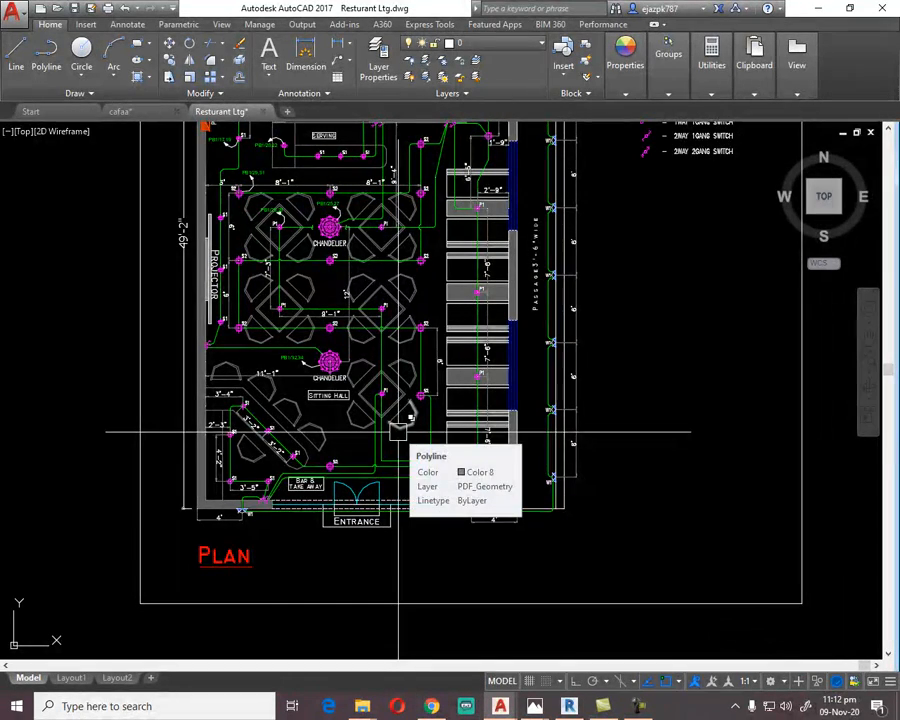
{"action": "middle_click_drag", "start_coordinate": [278, 320], "coordinate": [266, 524]}
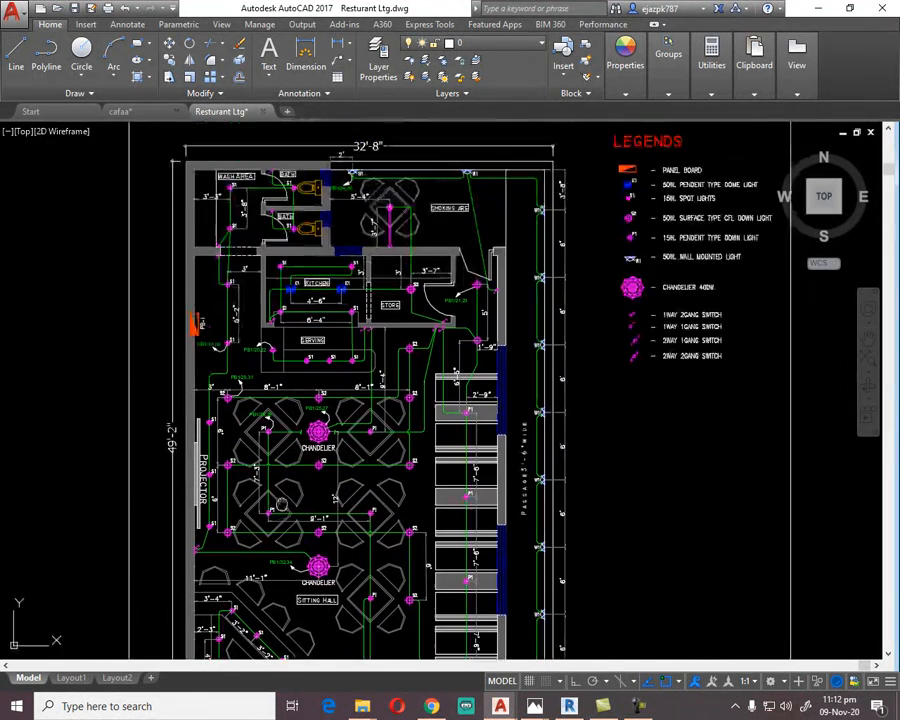
{"action": "scroll", "coordinate": [301, 408], "scroll_direction": "down", "scroll_amount": 3}
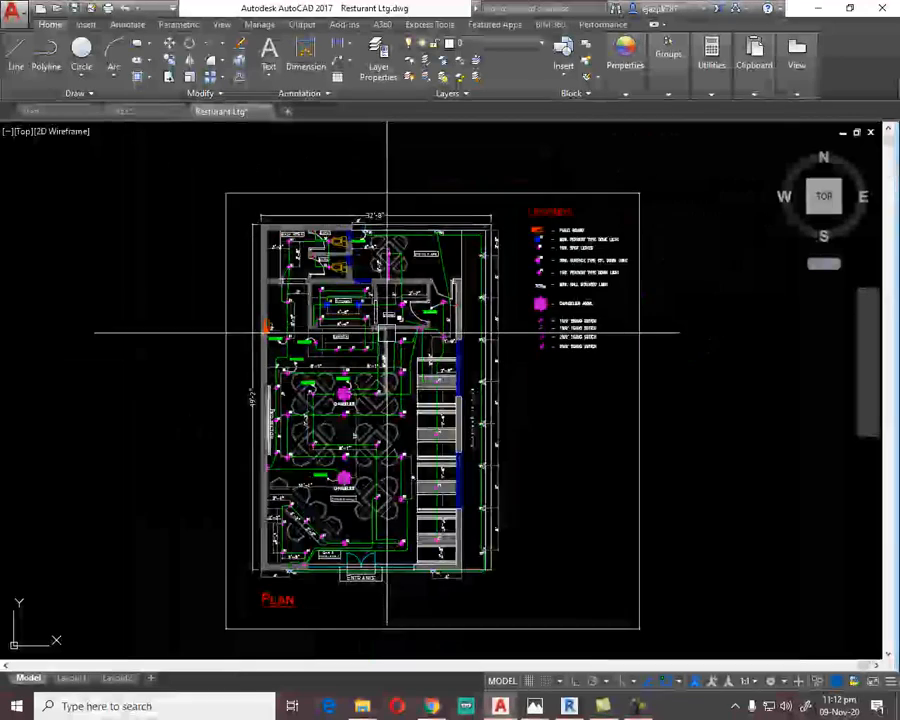
{"action": "mouse_move", "coordinate": [453, 450]}
{"action": "middle_mouse_down"}
{"action": "mouse_move", "coordinate": [448, 421]}
{"action": "mouse_move", "coordinate": [448, 446]}
{"action": "middle_mouse_up"}
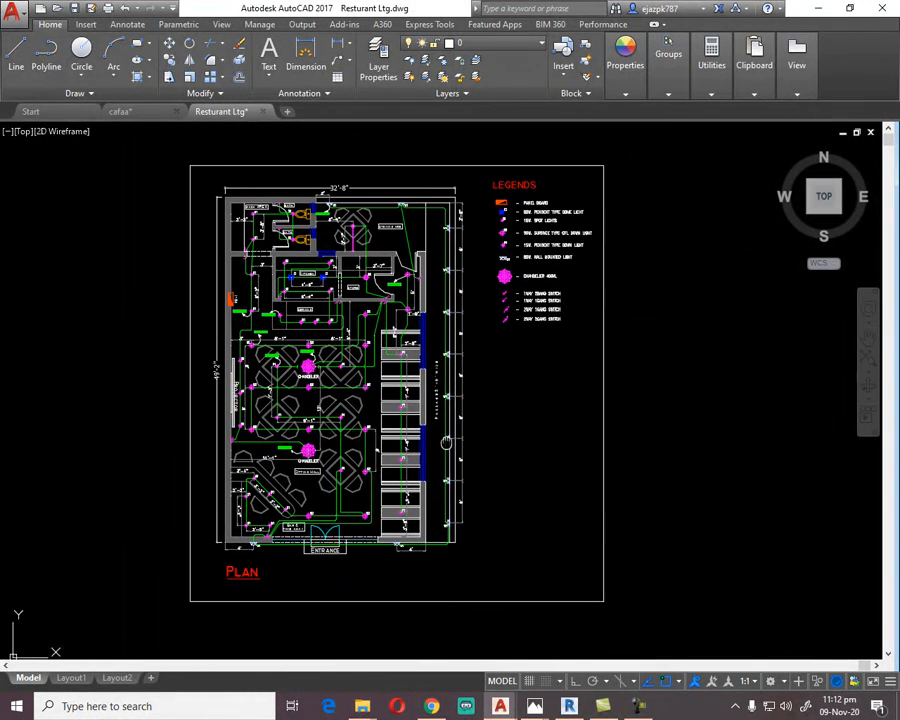